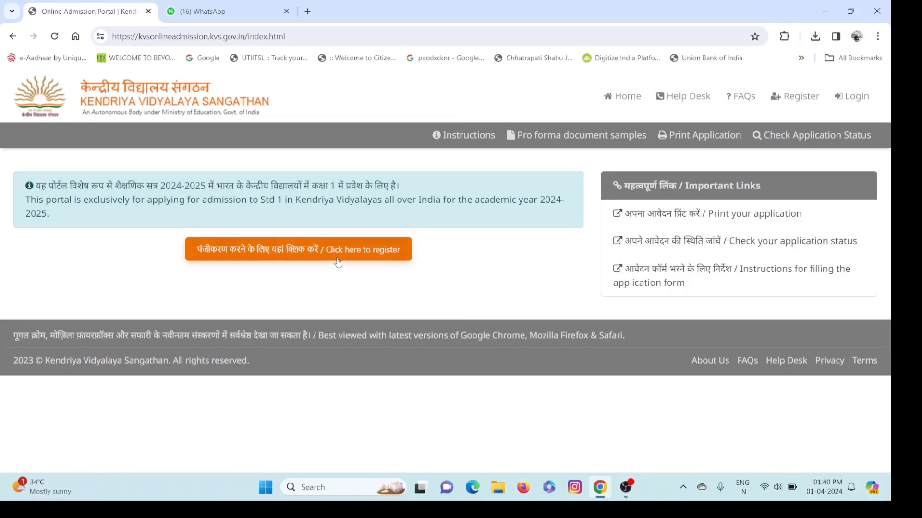
Open the Class 1 registration instructions, accept the read-all-instructions declaration, and proceed to New Registration.
left_click(296, 254)
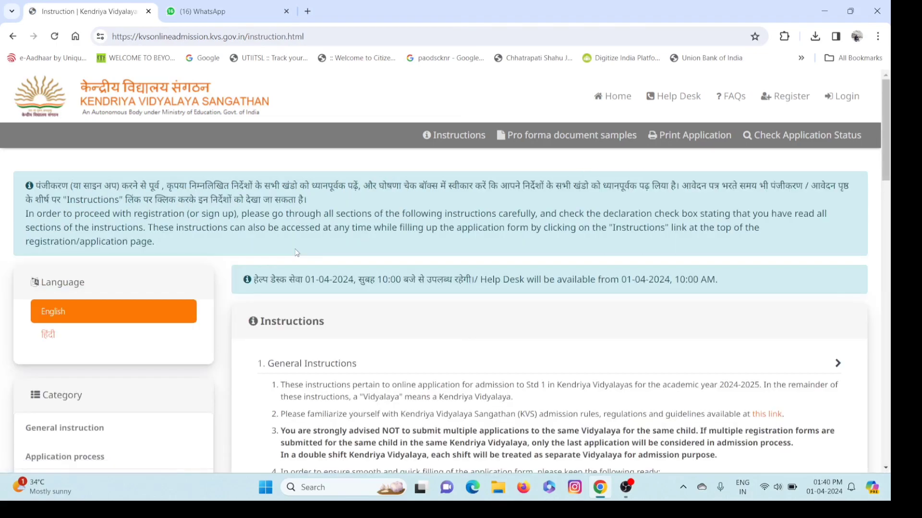
scroll(378, 358, "down", 2)
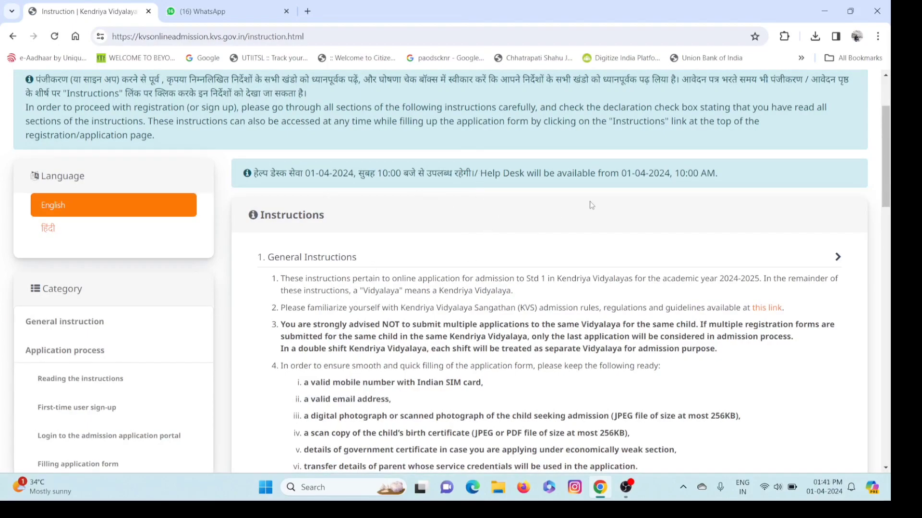
scroll(345, 322, "down", 15)
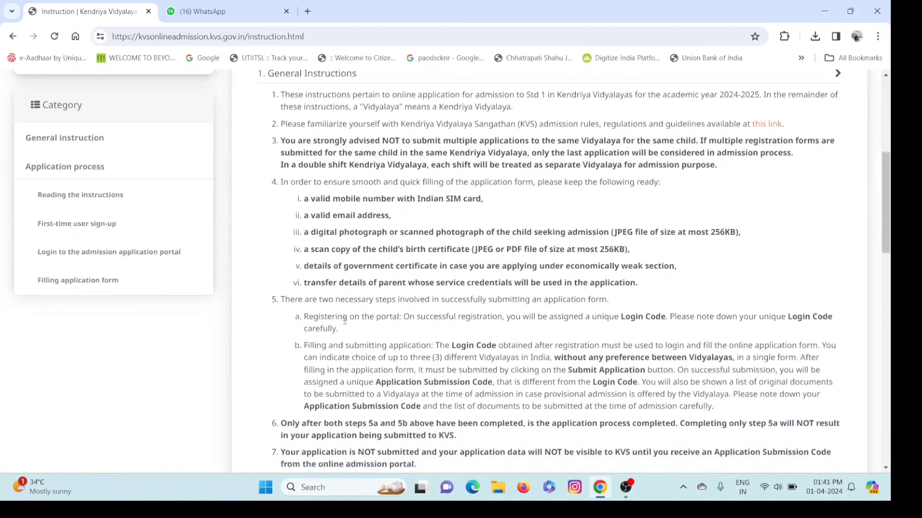
scroll(345, 324, "down", 5)
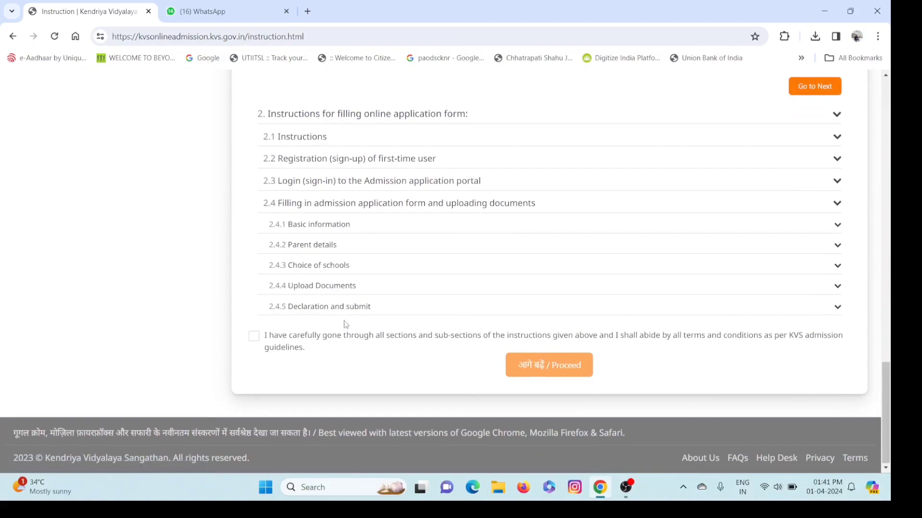
left_click(254, 337)
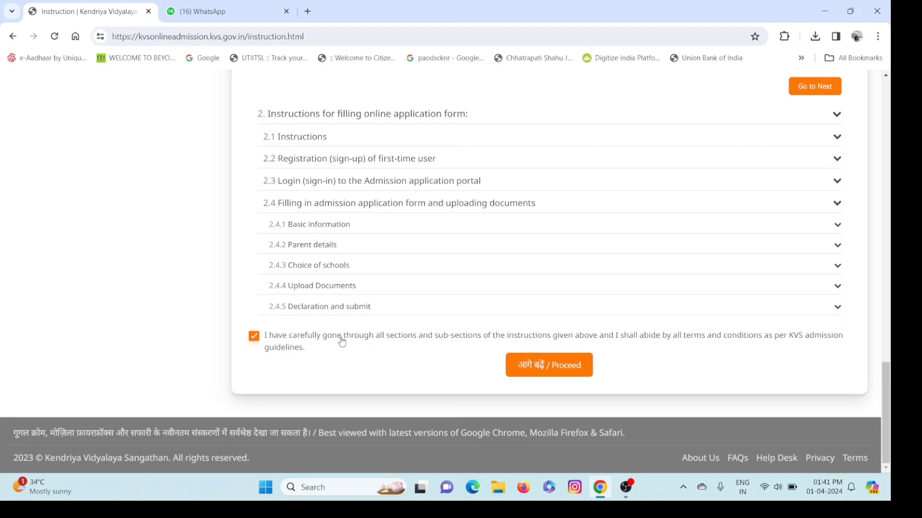
left_click(556, 368)
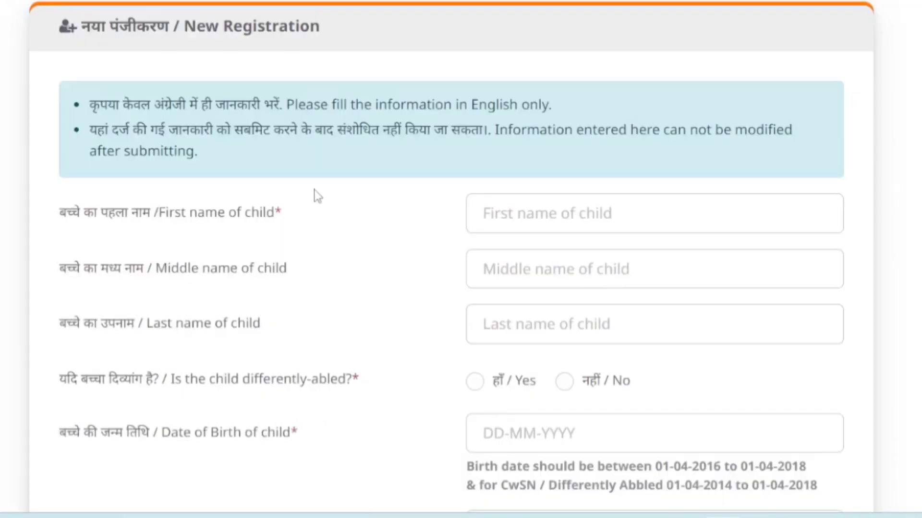
Enter the child's first and last names and set differently-abled to No.
scroll(315, 190, "down", 2)
scroll(314, 190, "up", 2)
scroll(268, 124, "down", 3)
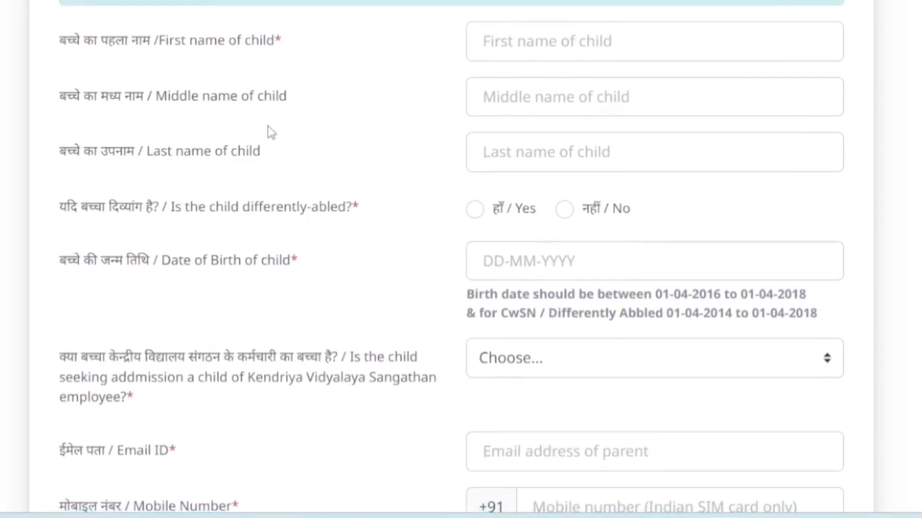
left_click(520, 43)
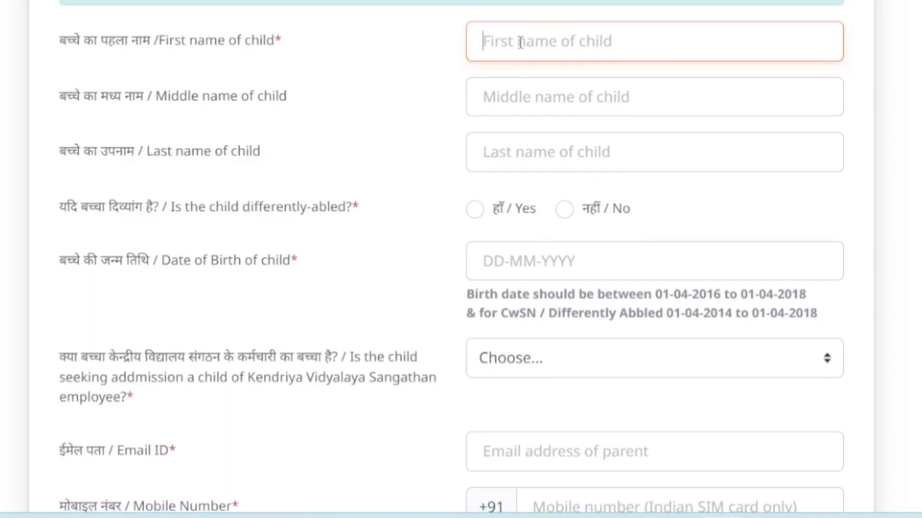
type("N[blurred][blurred]")
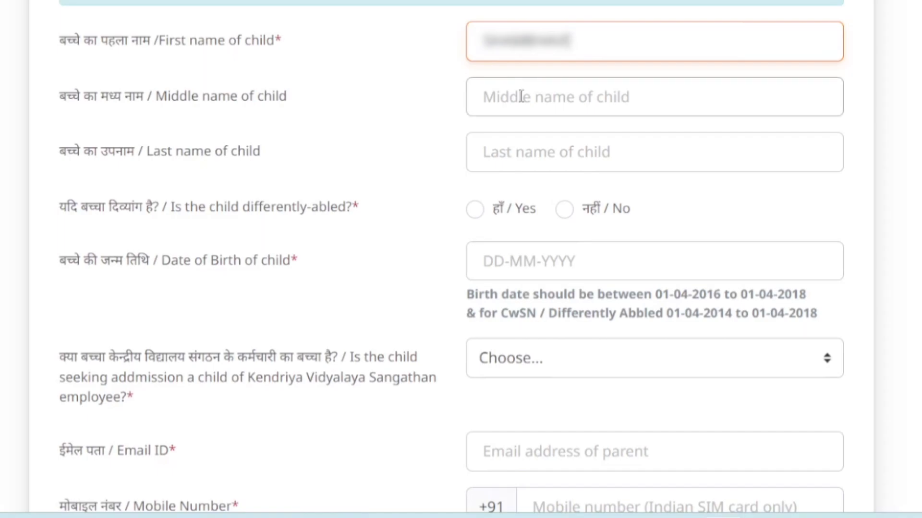
left_click(527, 157)
type("[blurred]")
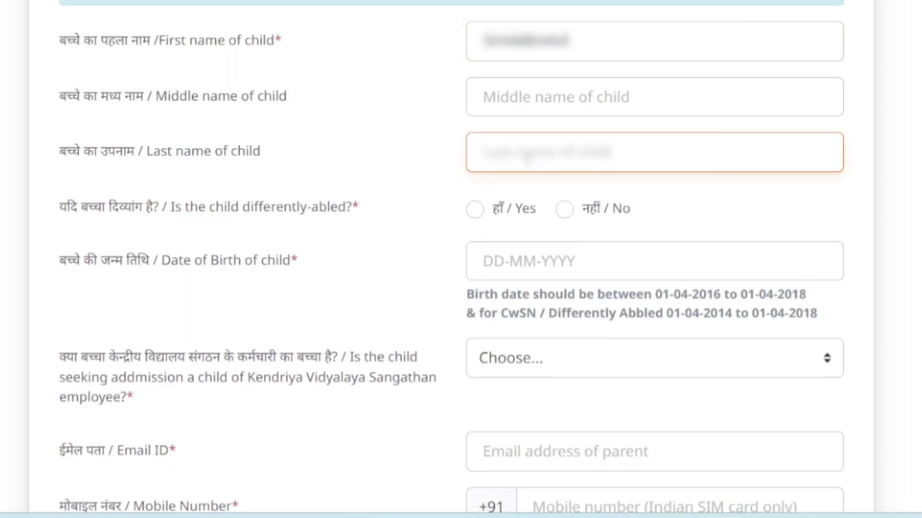
type("[blurred][blurred]")
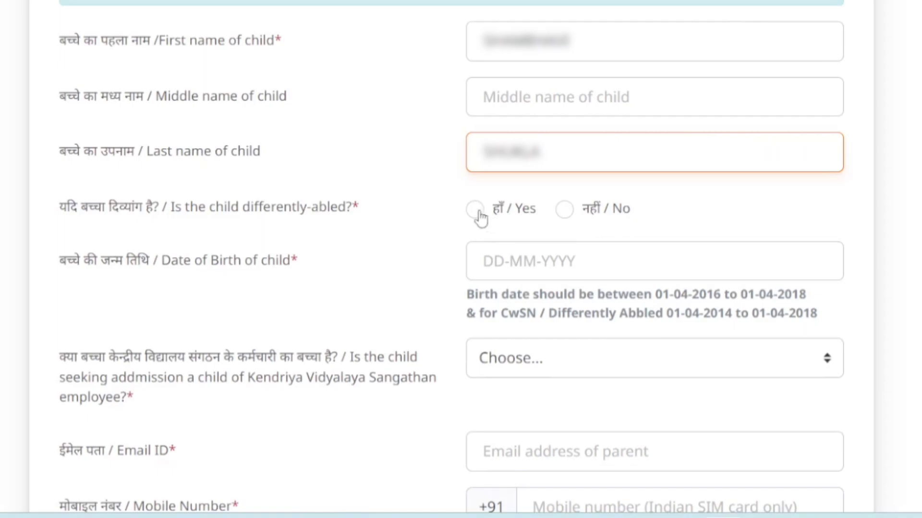
left_click(564, 217)
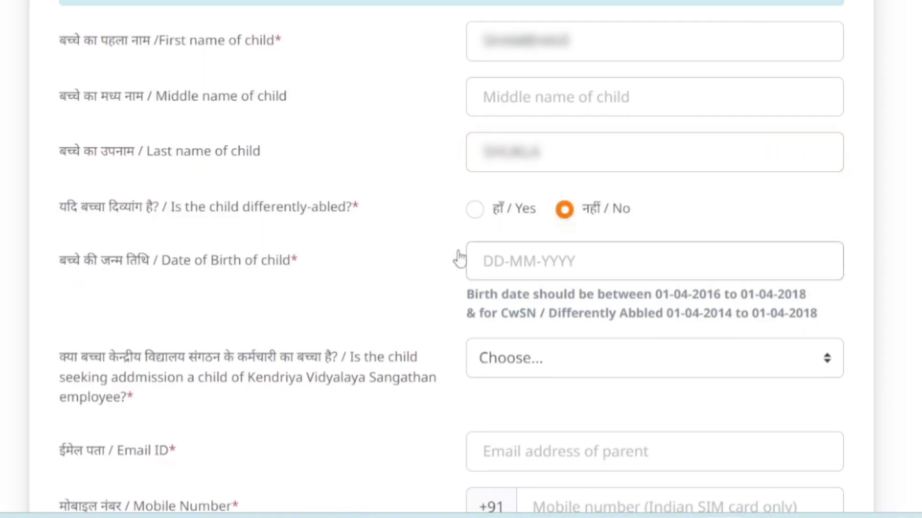
left_click(559, 264)
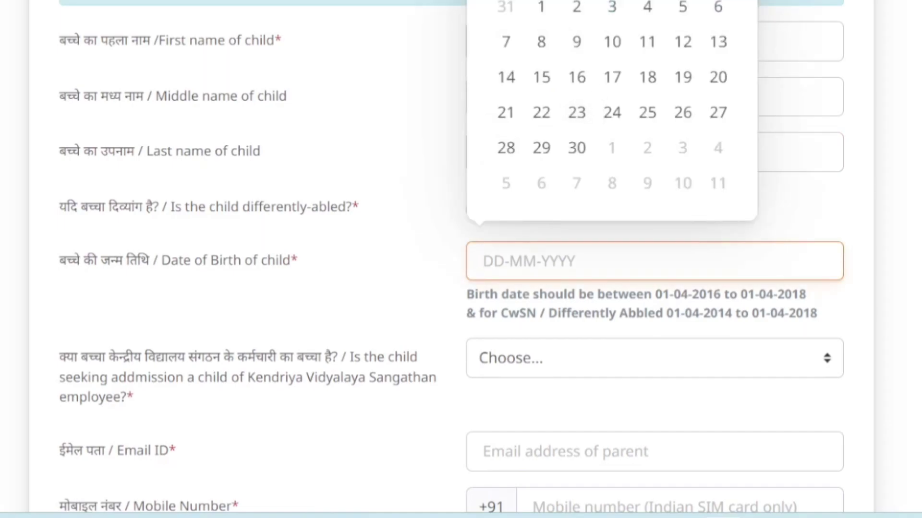
Set the child's date of birth to 07-12-2016 in the date picker.
left_click(612, 1)
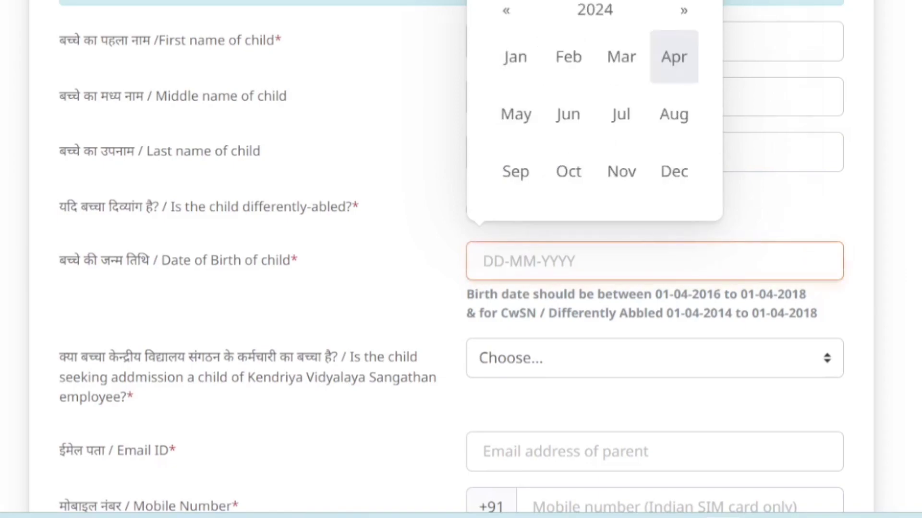
left_click(604, 14)
left_click(508, 15)
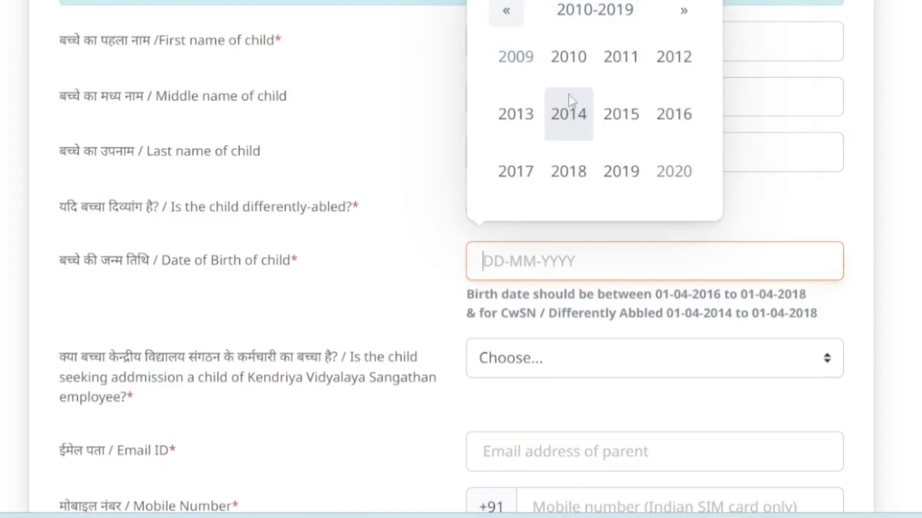
left_click(682, 120)
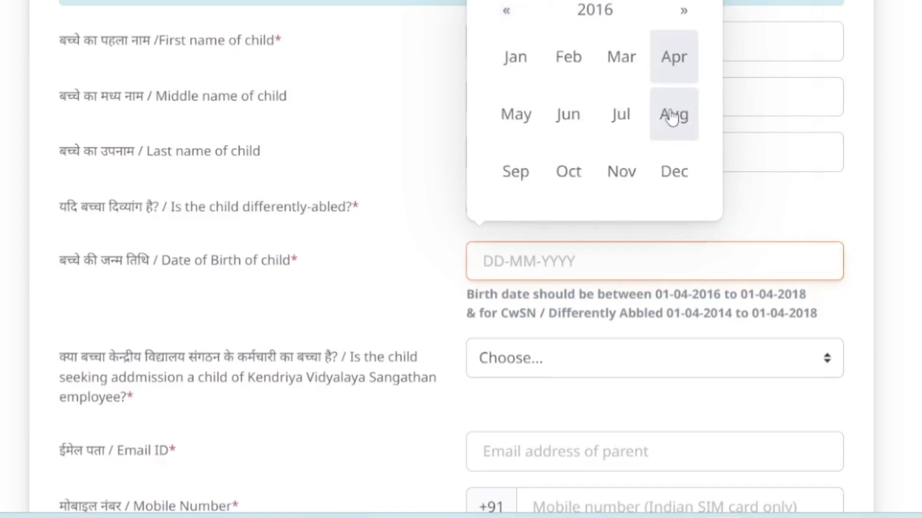
left_click(682, 176)
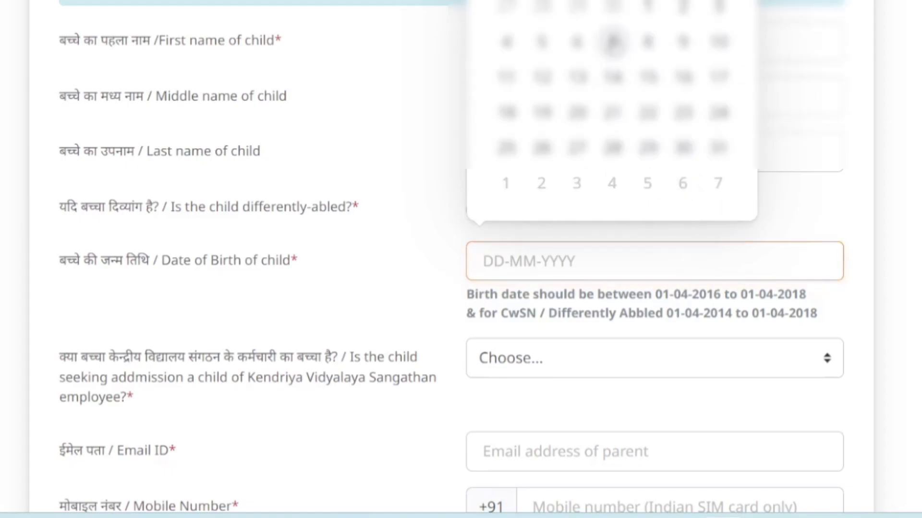
left_click(613, 43)
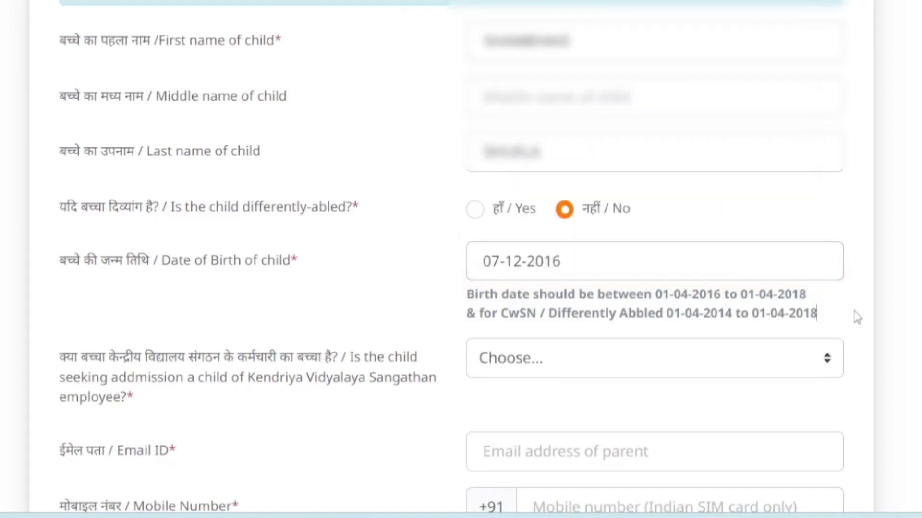
scroll(854, 310, "down", 2)
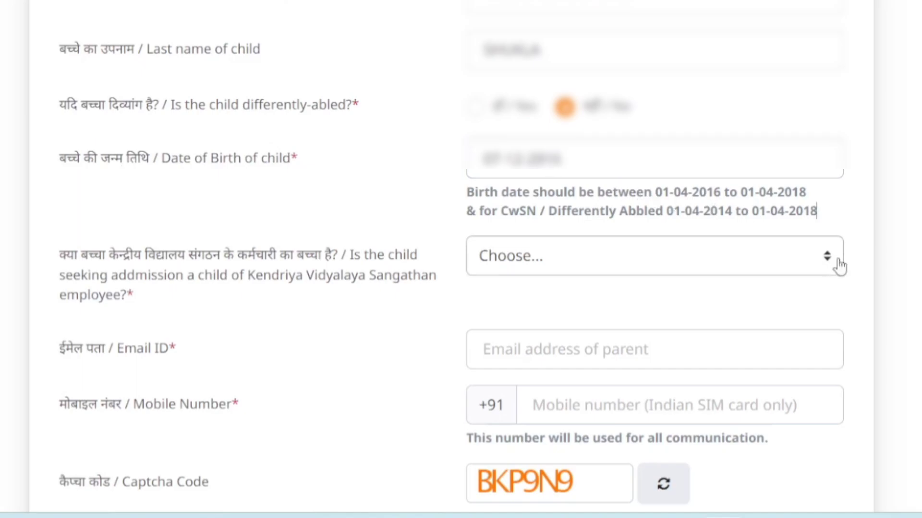
scroll(688, 327, "up", 2)
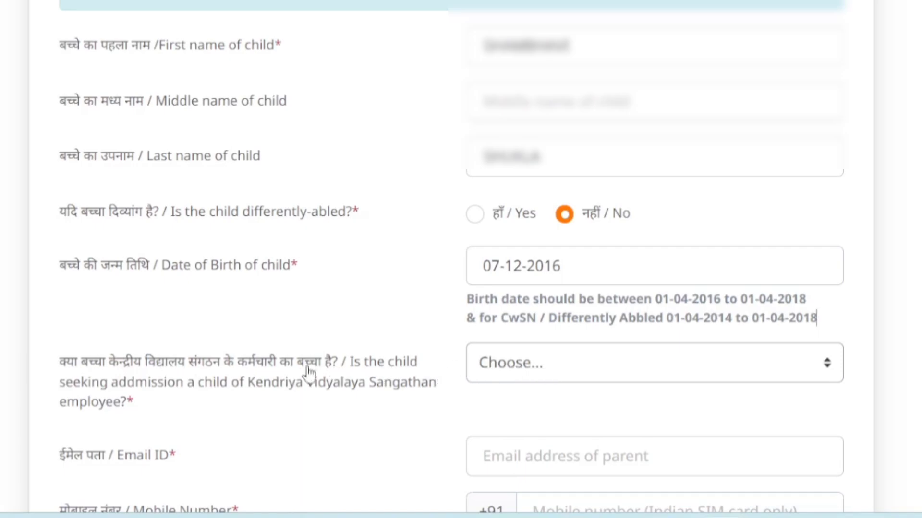
Answer Not Applicable for the child-of-KVS-employee question.
left_click(606, 370)
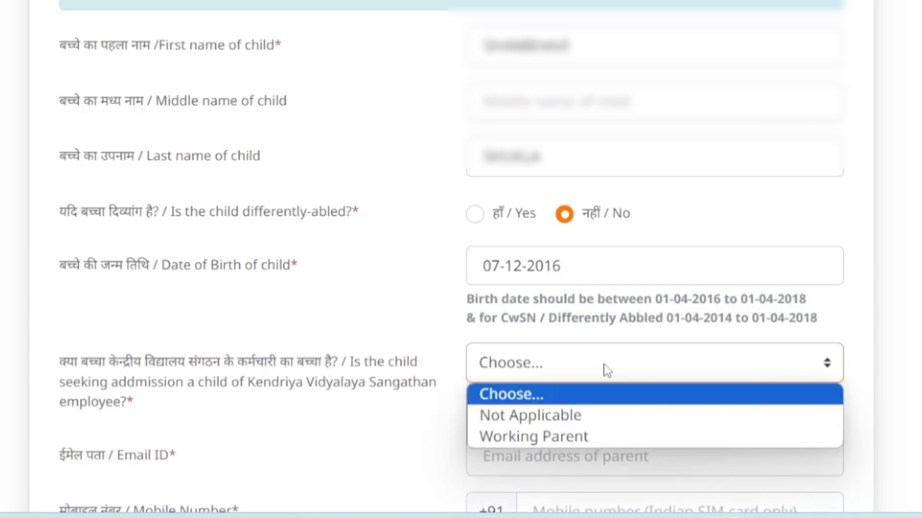
left_click(543, 421)
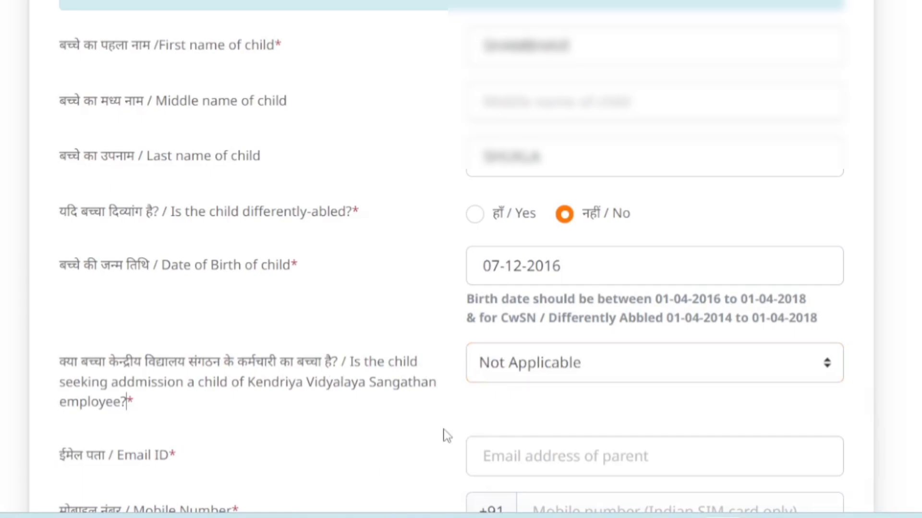
scroll(442, 434, "down", 1)
scroll(442, 434, "down", 6)
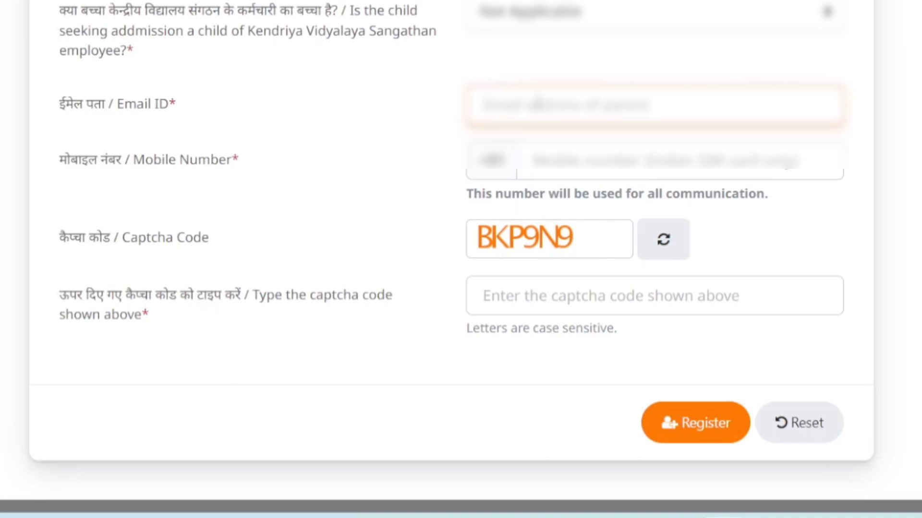
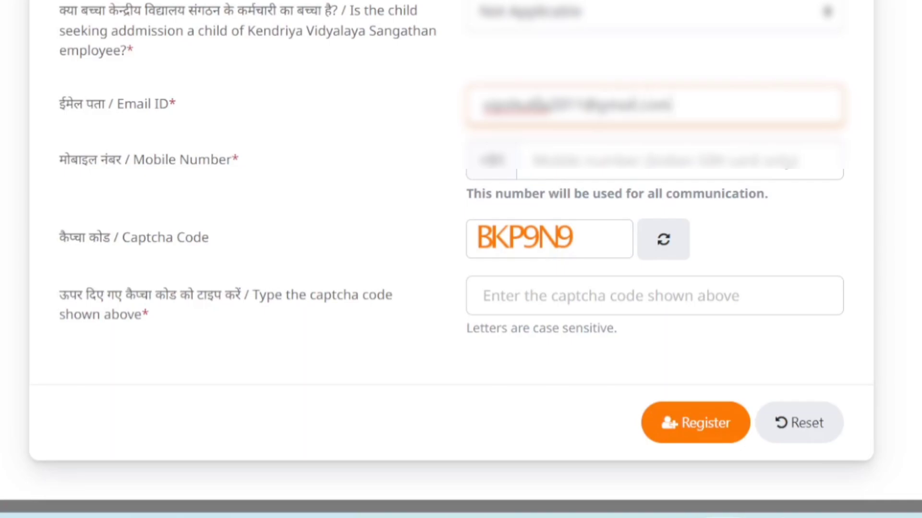
Enter the parent's mobile number and the captcha code shown in the image.
left_click(533, 160)
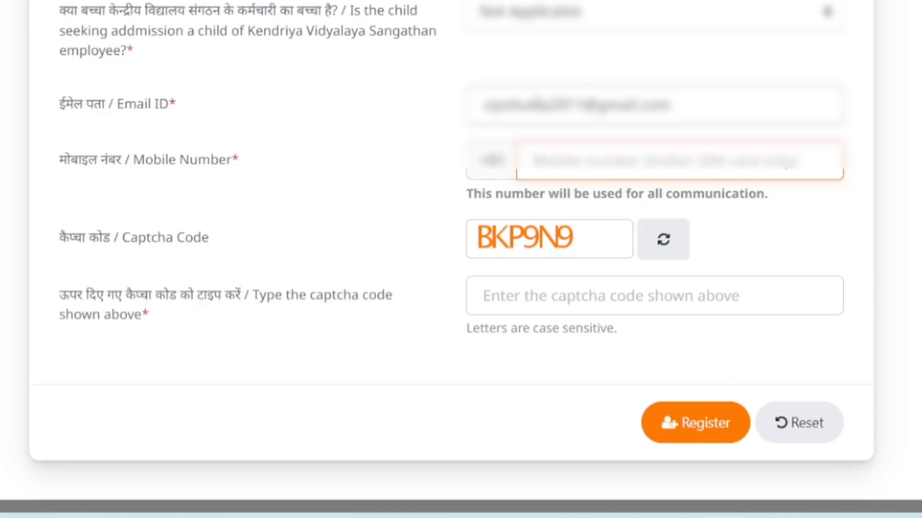
type("70")
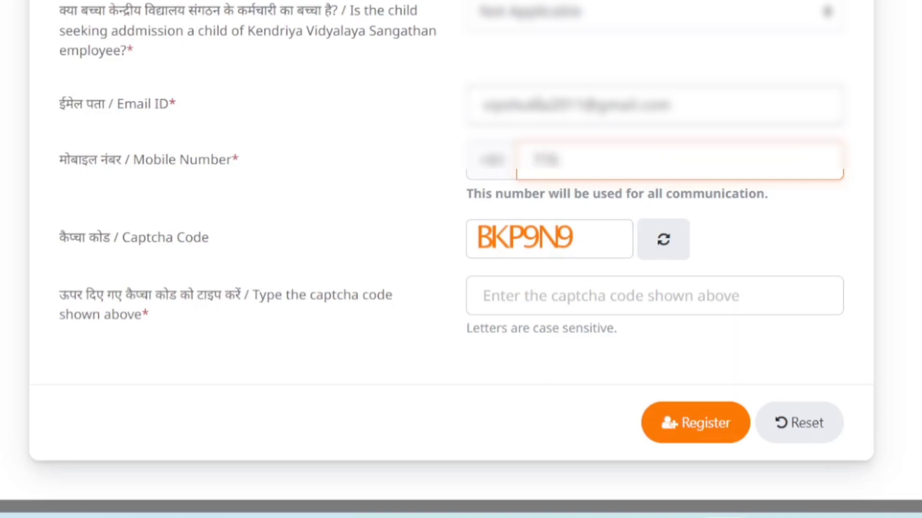
type("***")
type("****")
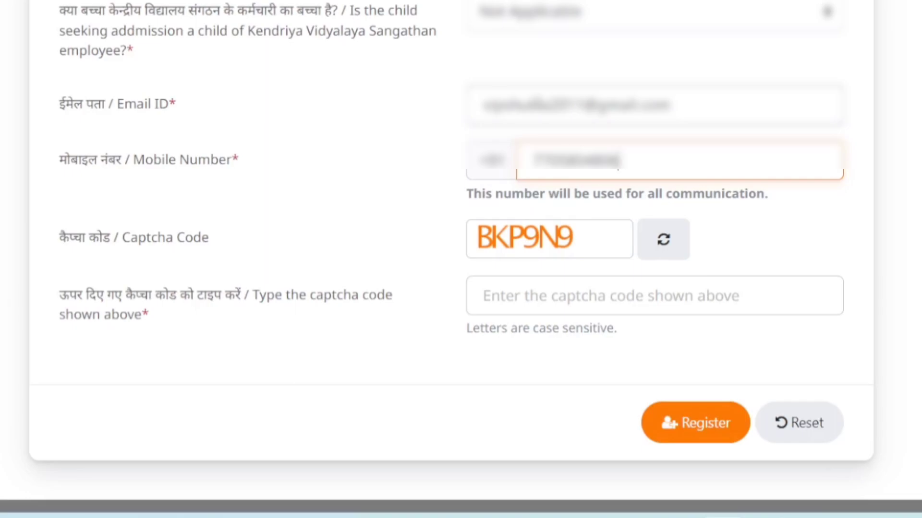
left_click(559, 300)
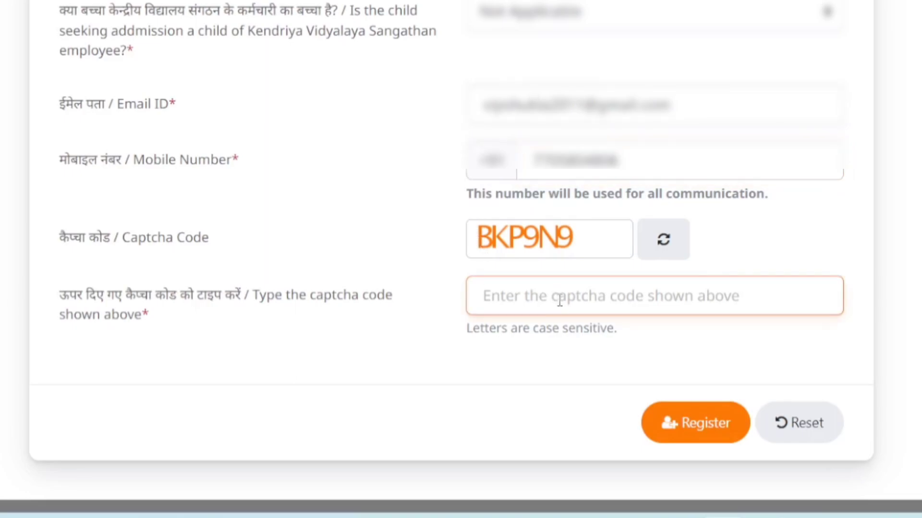
type("BKP")
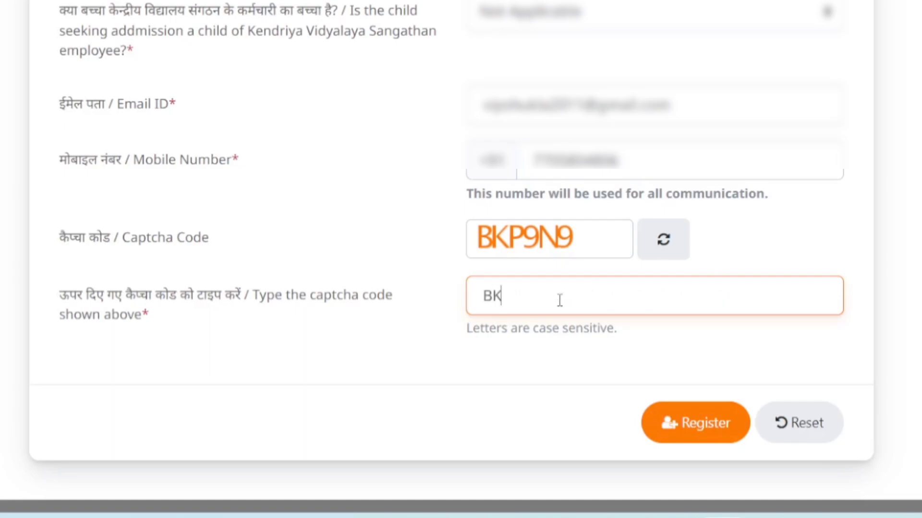
type("9N9")
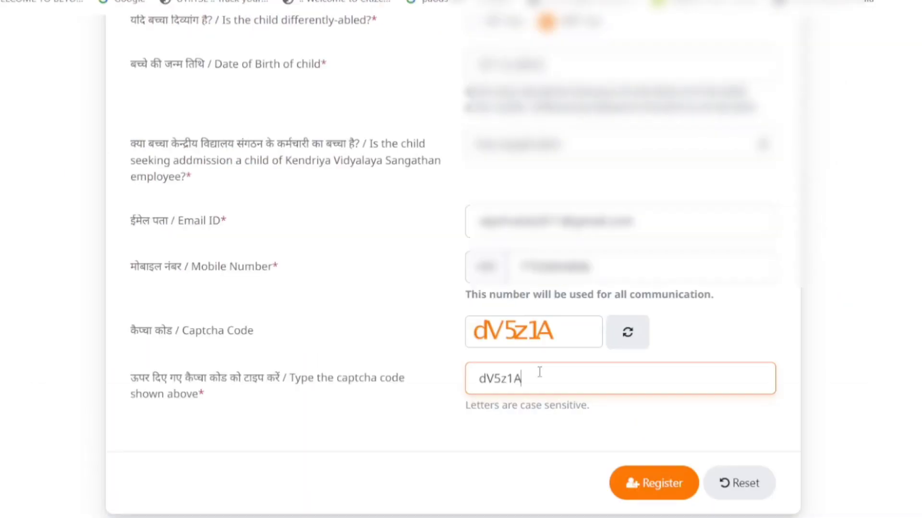
Submit the registration form, enter the received OTP, and request verification.
left_click(668, 489)
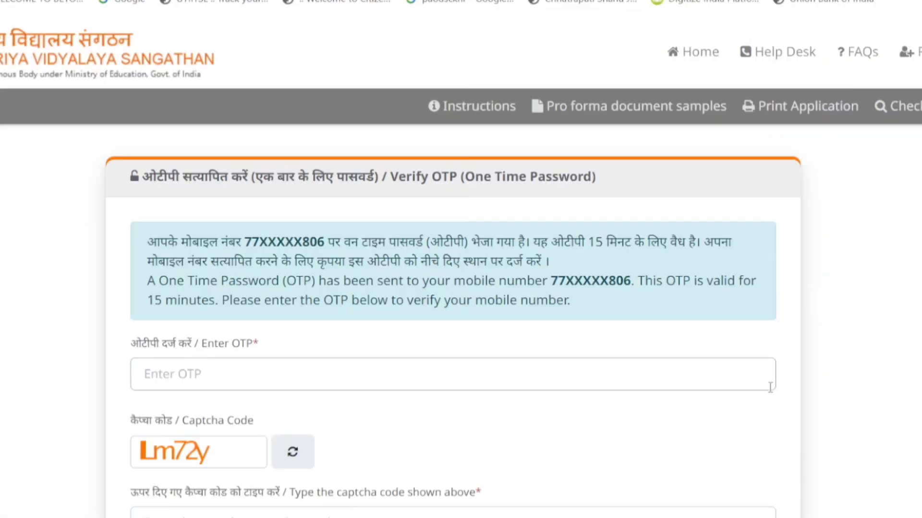
scroll(770, 392, "down", 2)
scroll(772, 393, "down", 2)
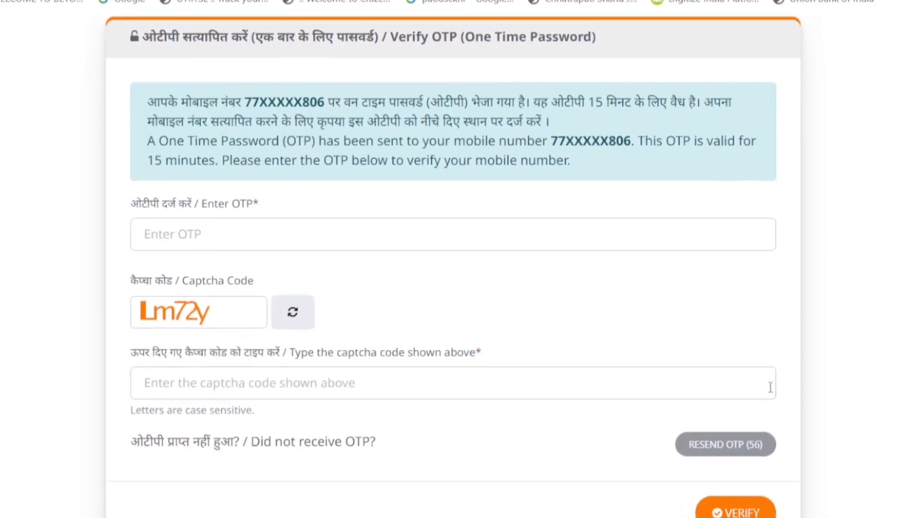
scroll(770, 388, "up", 1)
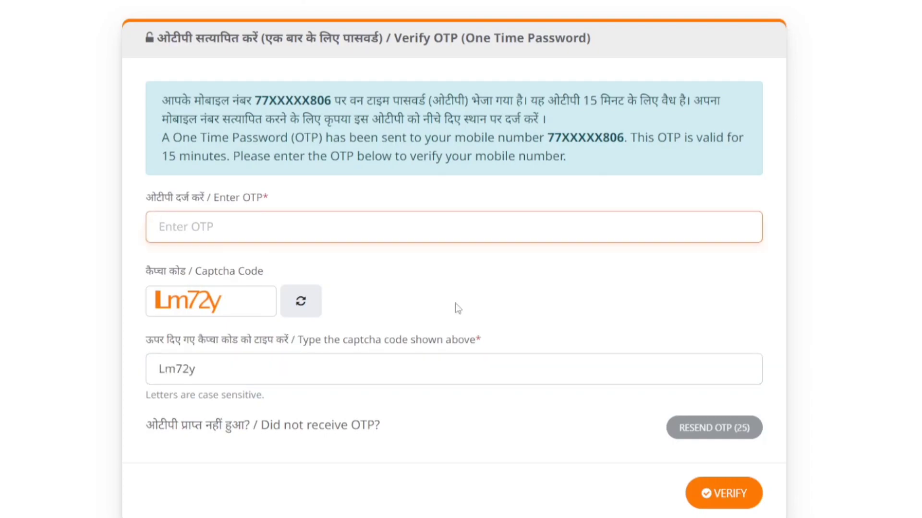
left_click(726, 498)
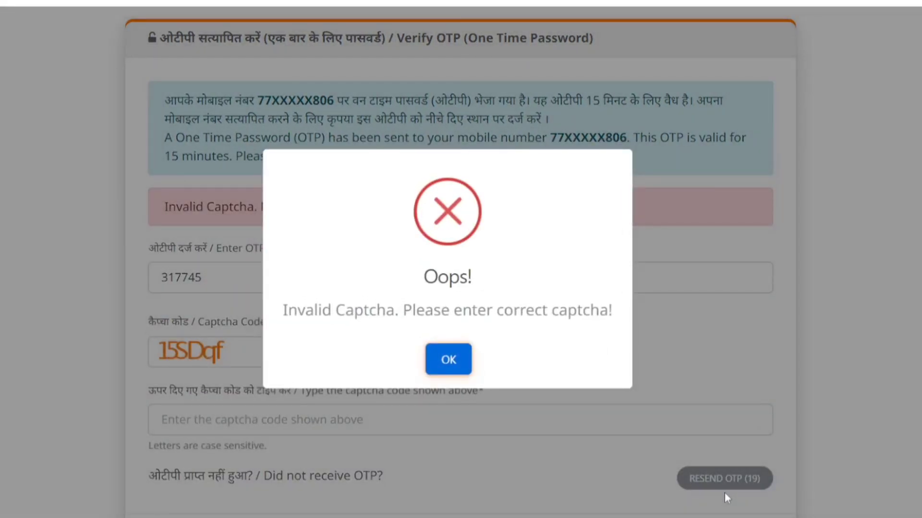
Dismiss the Invalid Captcha error, enter the new captcha, and verify again.
left_click(449, 360)
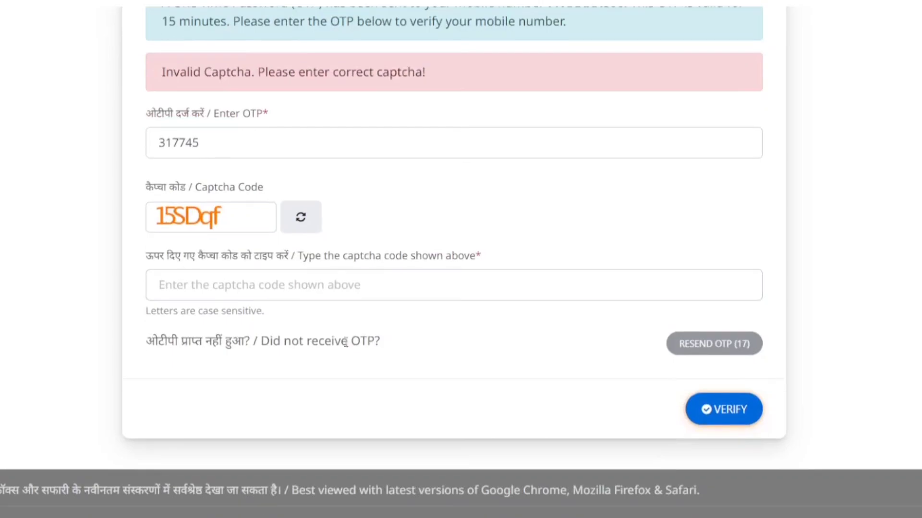
left_click(289, 280)
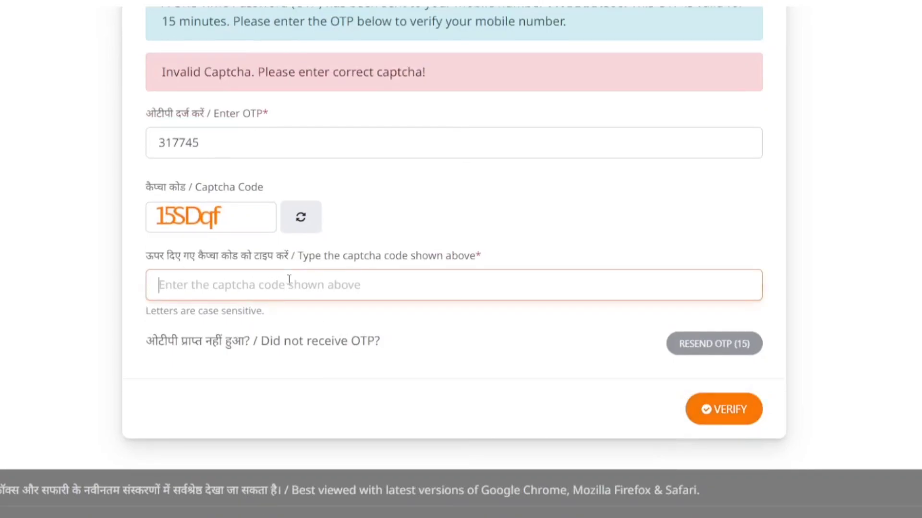
type("15")
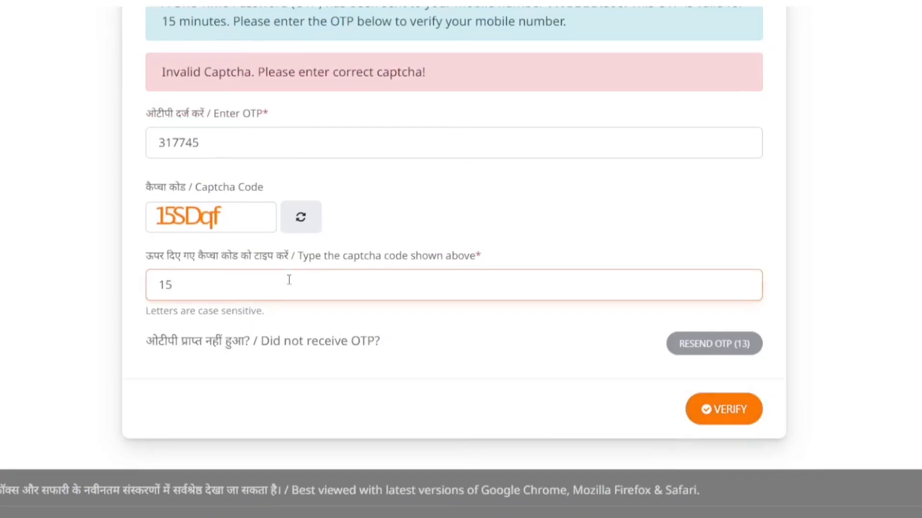
type("SDqf")
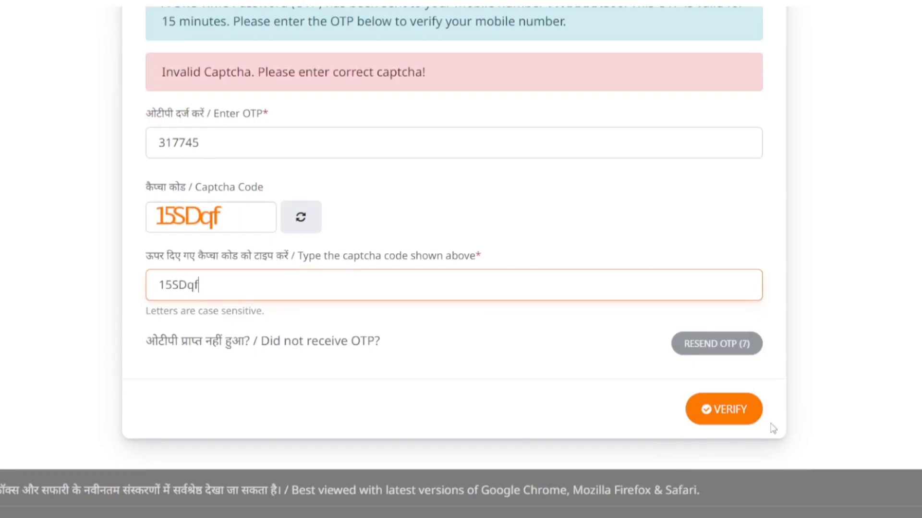
left_click(731, 416)
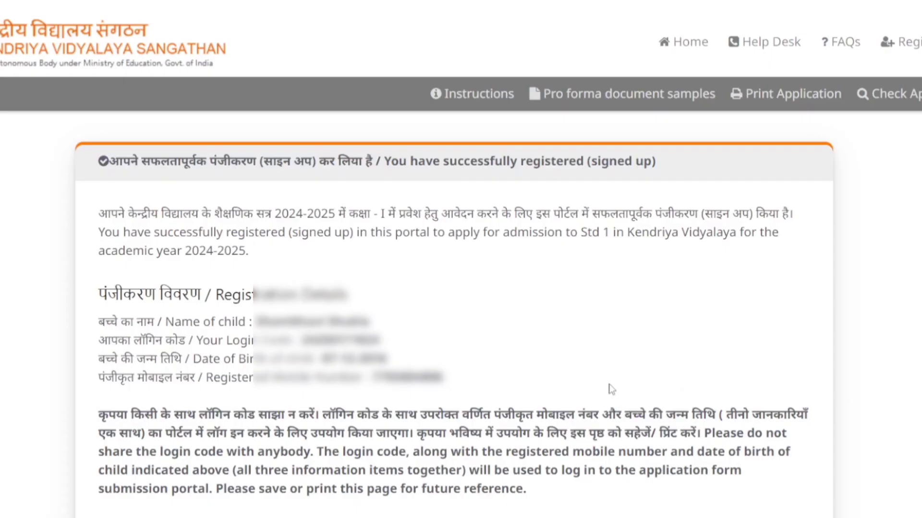
Print the registration details page showing the child's login code.
scroll(611, 389, "down", 3)
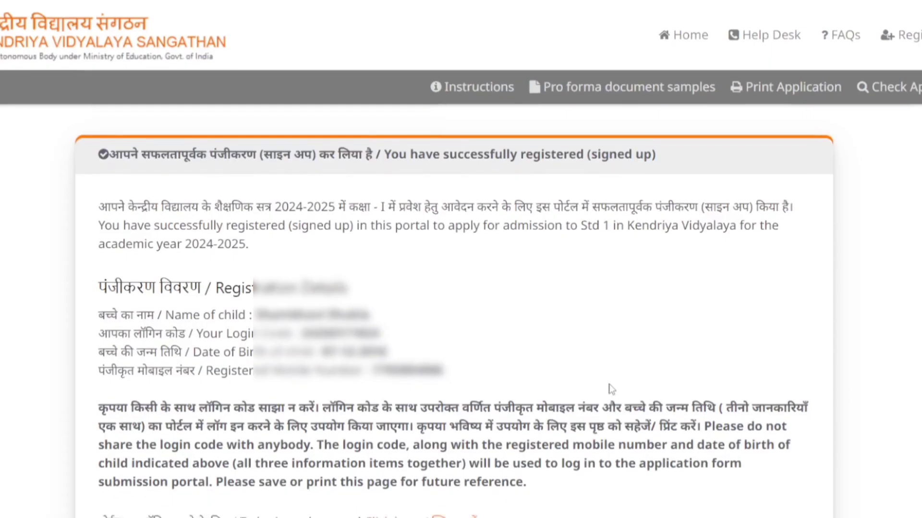
scroll(610, 389, "up", 1)
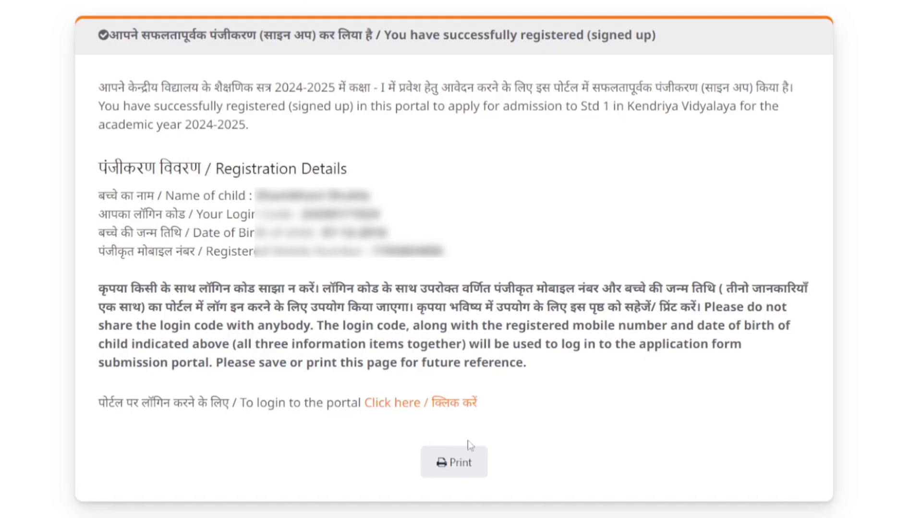
left_click(464, 469)
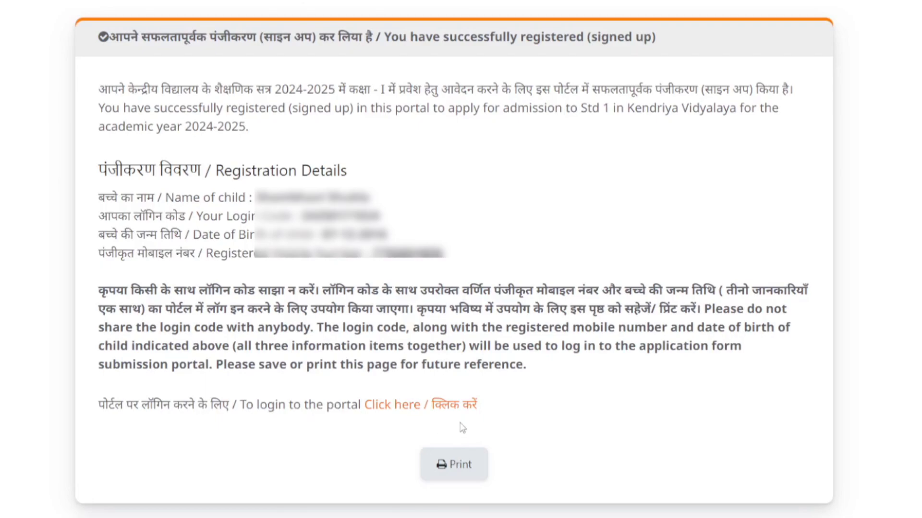
Sign in as the registered user with the login code, parent's mobile number and captcha.
left_click(453, 405)
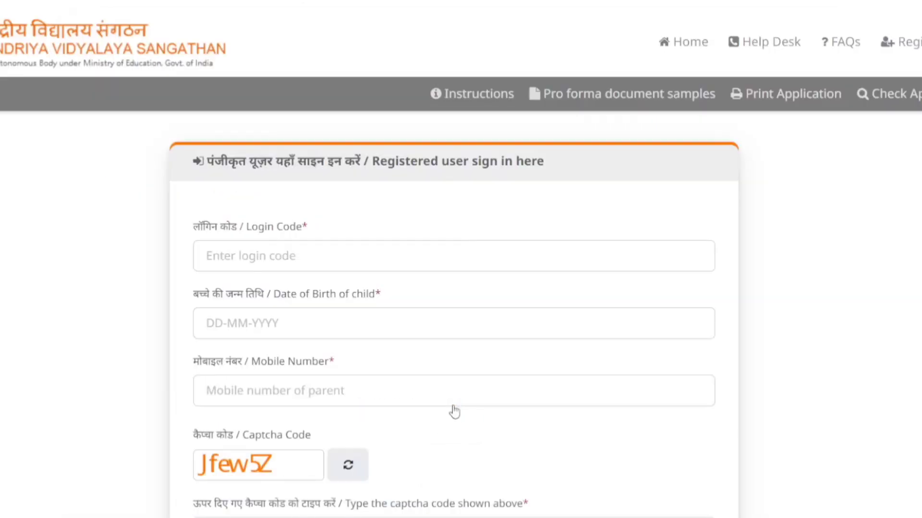
left_click(263, 259)
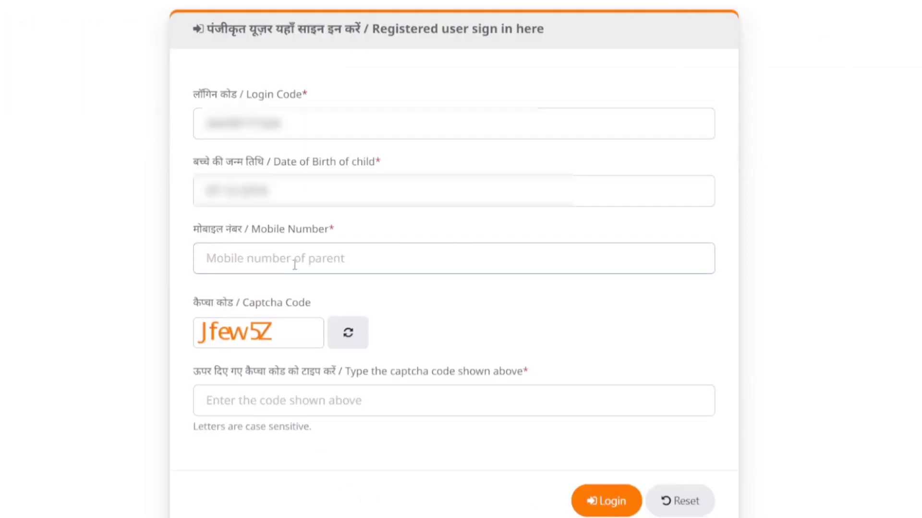
left_click(295, 265)
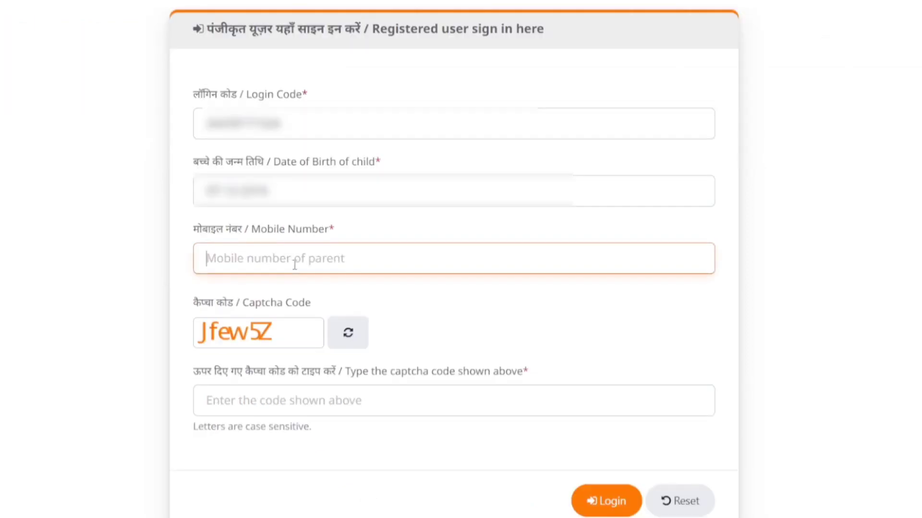
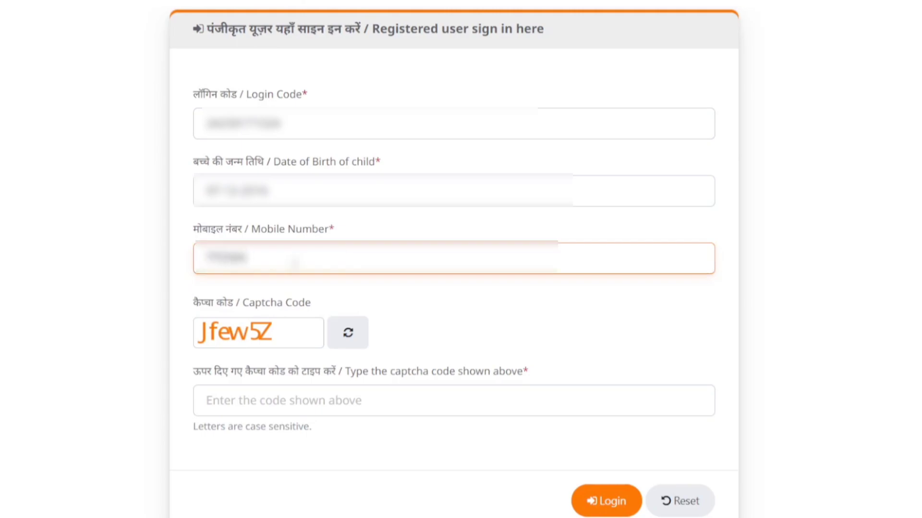
type("0000")
left_click(310, 405)
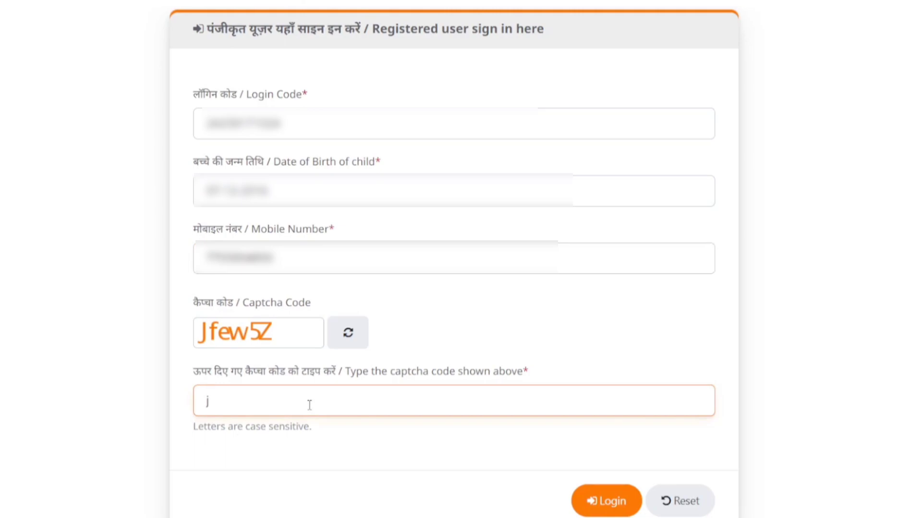
type("Jfew5Z")
left_click(613, 500)
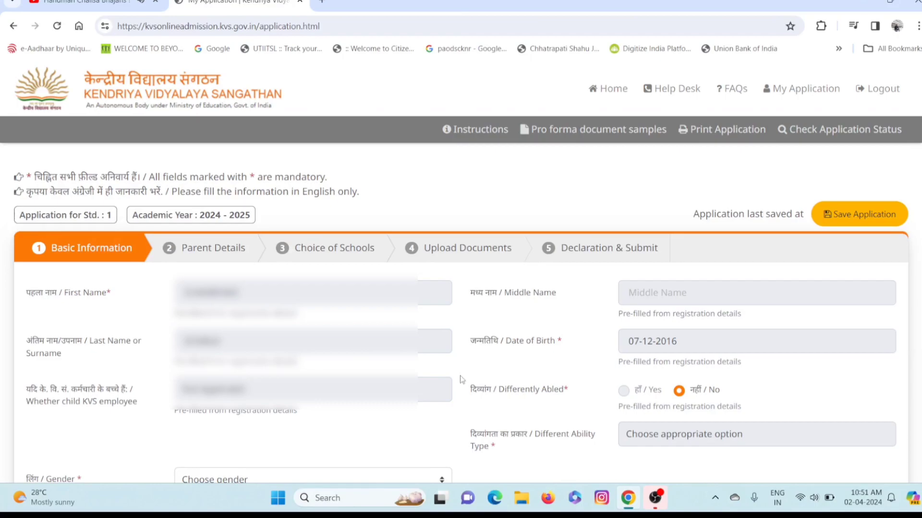
Set the child's gender to Female.
scroll(459, 379, "down", 4)
left_click(314, 307)
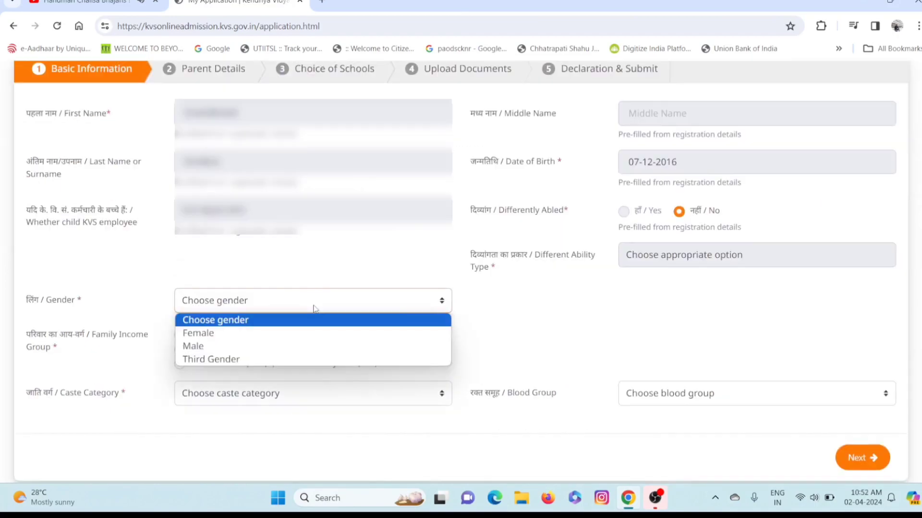
left_click(222, 334)
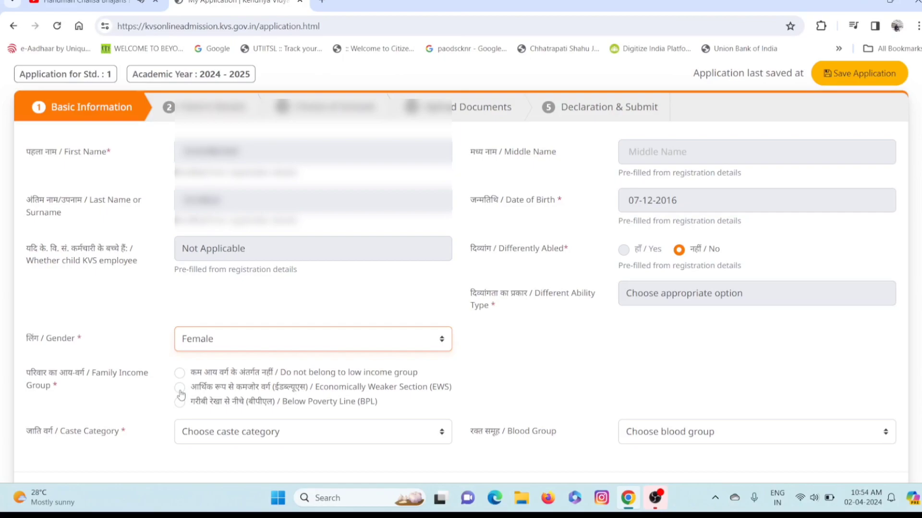
Choose the EWS family income group and enter the EWS/BPL certificate number.
left_click(180, 388)
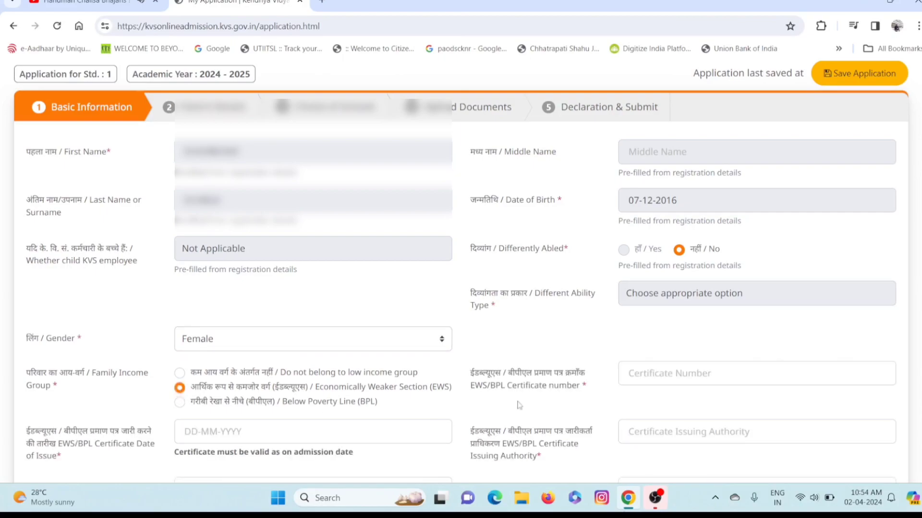
left_click(668, 373)
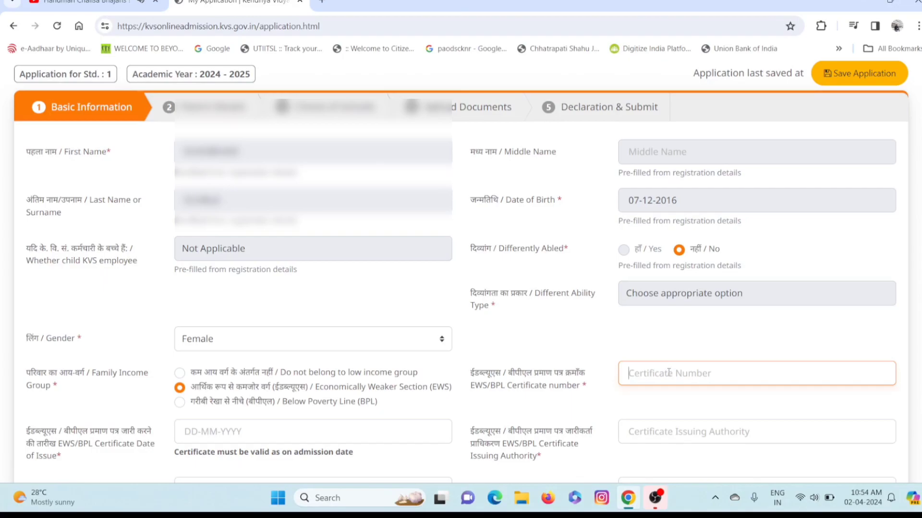
type("1234")
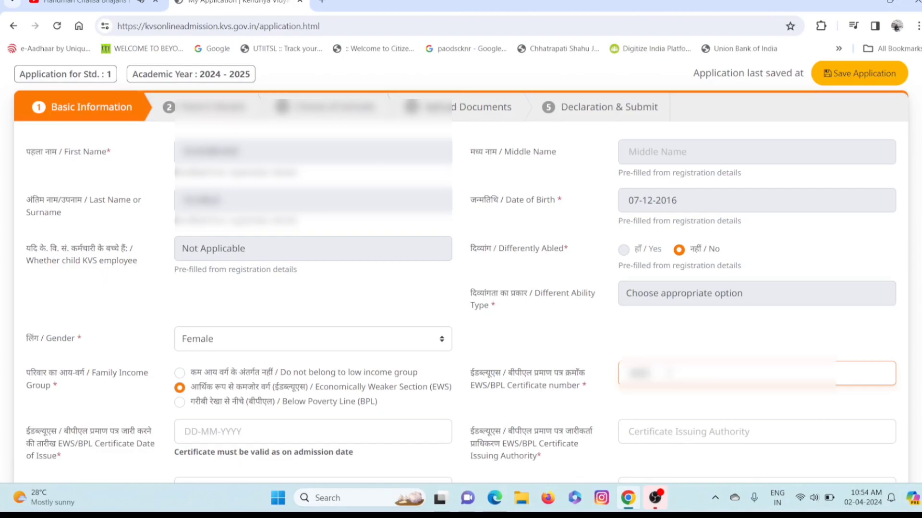
type("56789012")
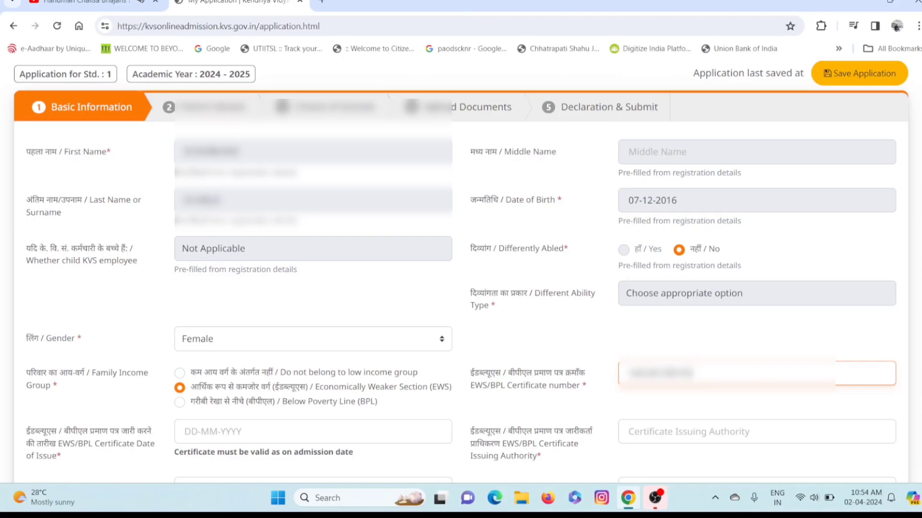
Set the certificate issue date to 15 February 2024.
scroll(461, 273, "down", 3)
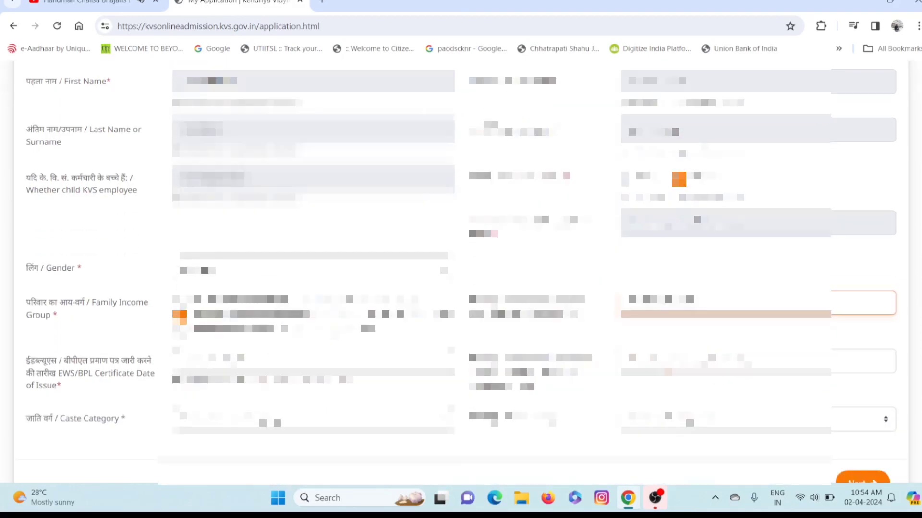
left_click(299, 287)
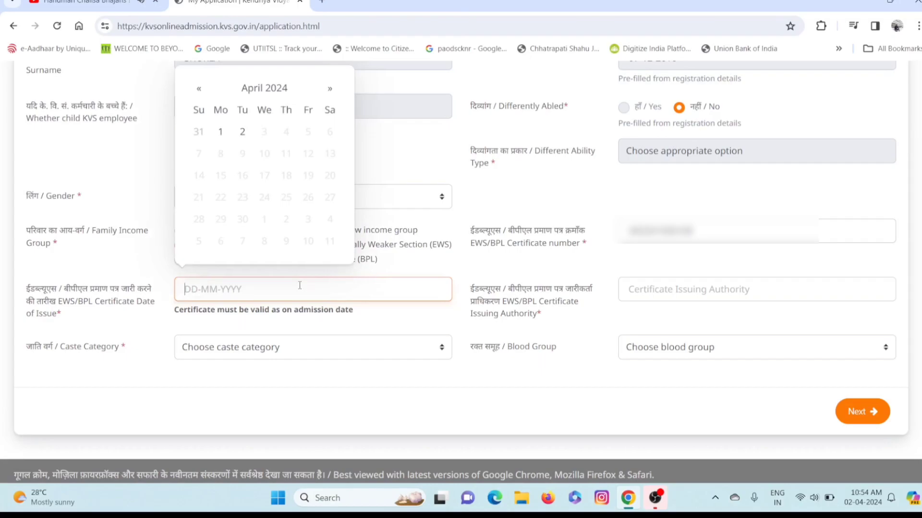
left_click(199, 89)
left_click(199, 90)
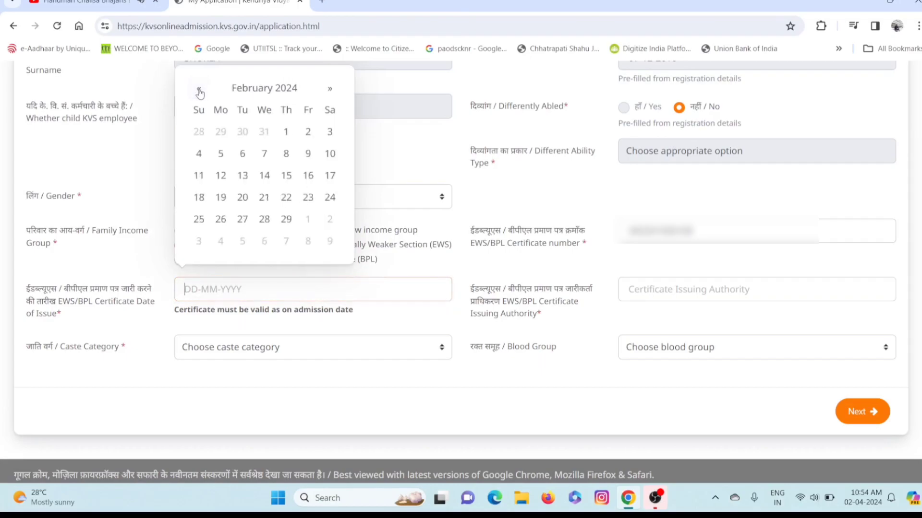
left_click(287, 177)
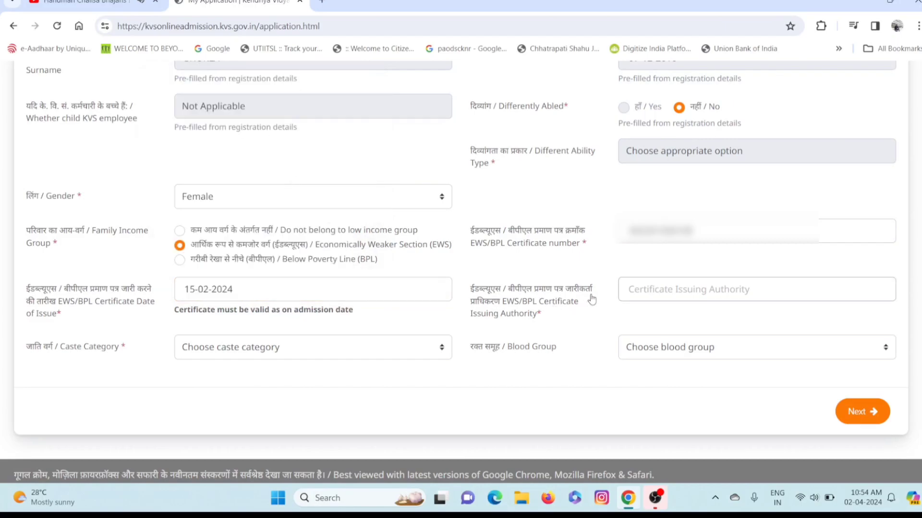
Enter TEHSILDAR as issuing authority, choose General caste, and continue to Parent Details.
left_click(696, 288)
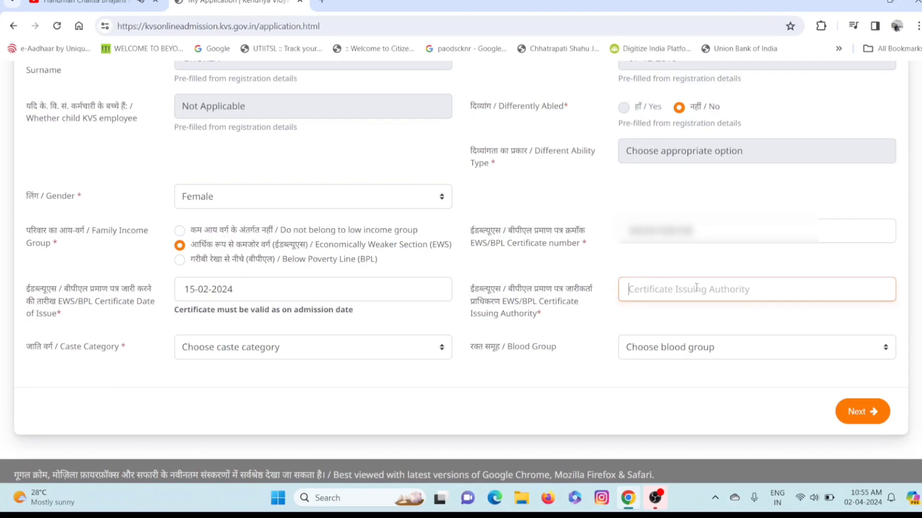
type("T")
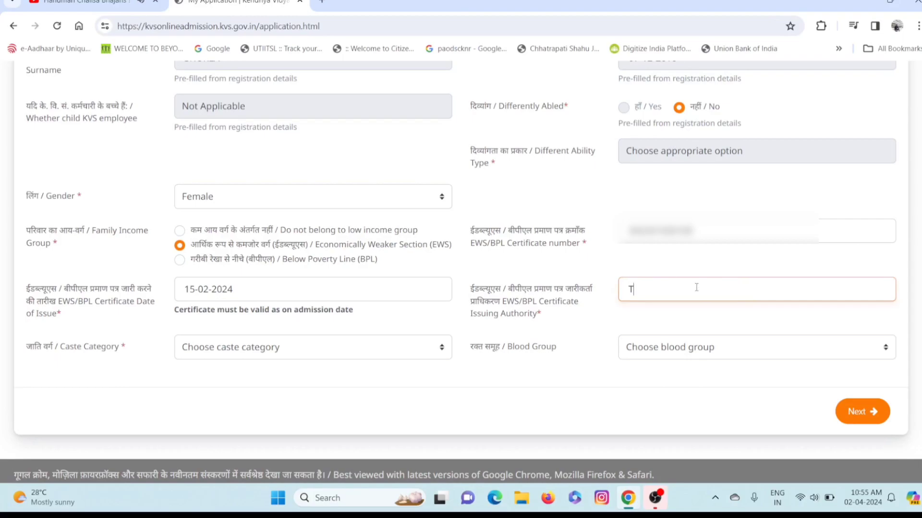
type("EHSILDAR")
left_click(325, 355)
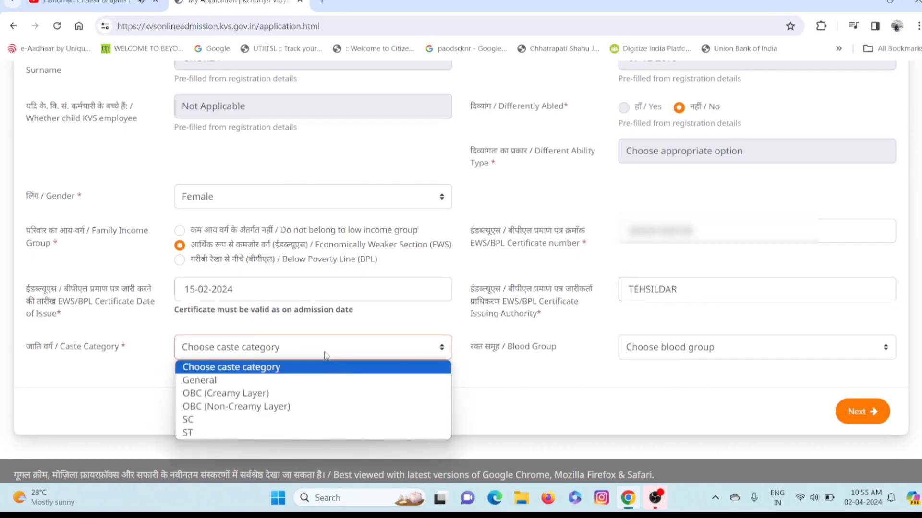
left_click(259, 380)
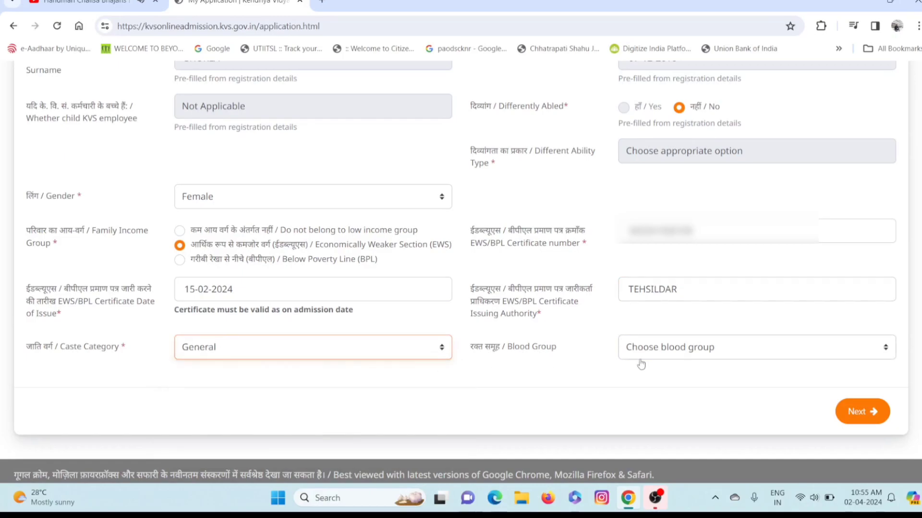
left_click(872, 412)
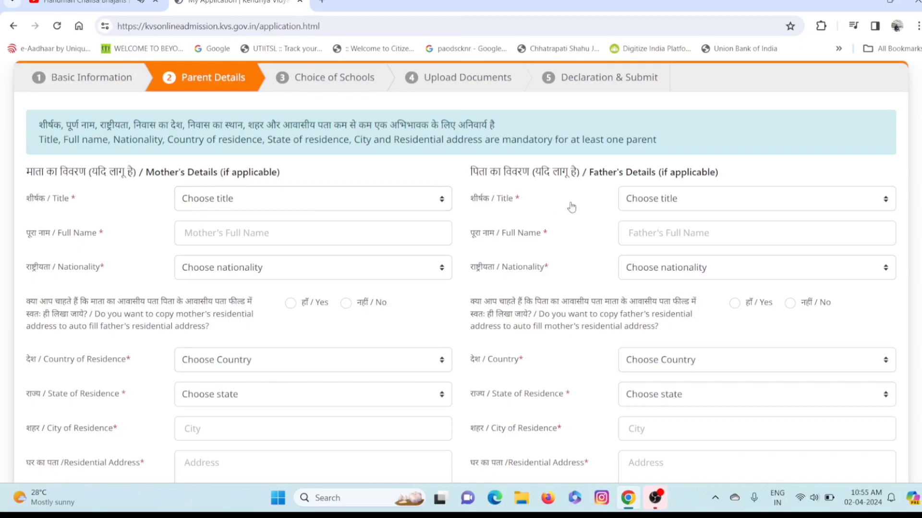
Set the mother's title to Mrs. and the father's title to Late.
left_click(300, 207)
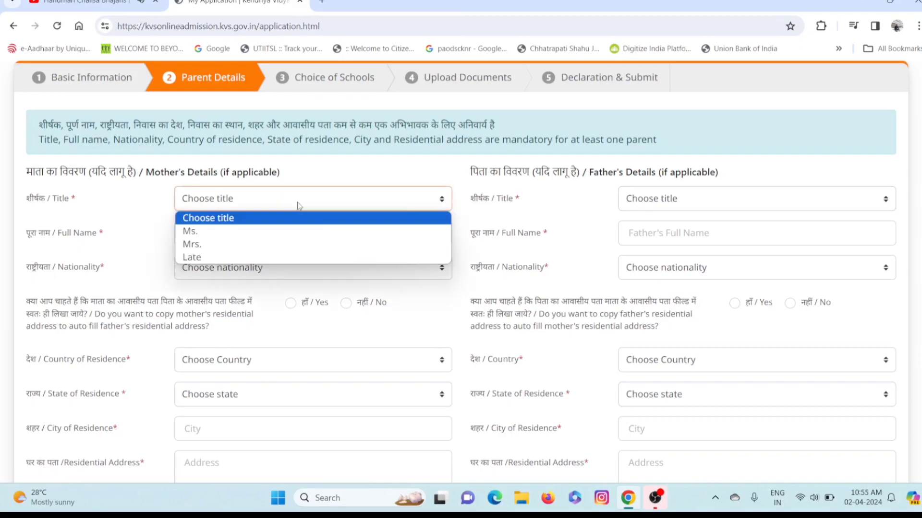
left_click(222, 251)
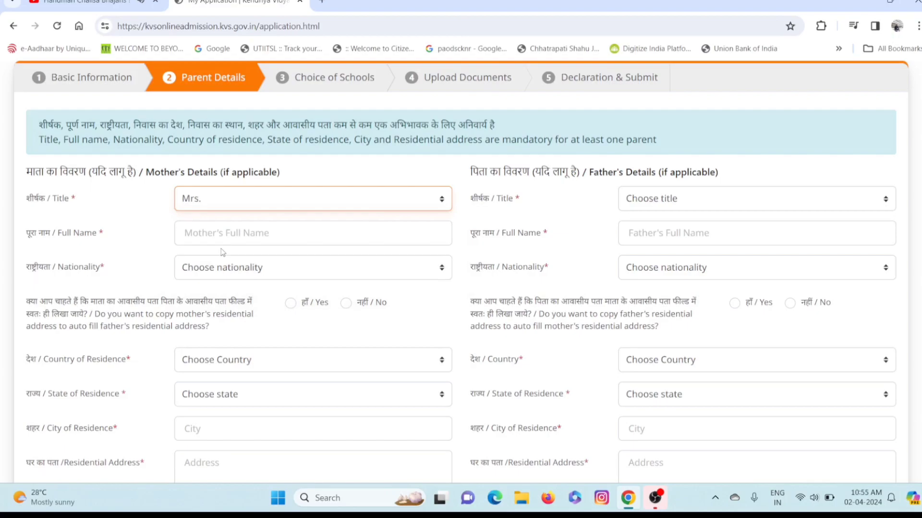
left_click(656, 202)
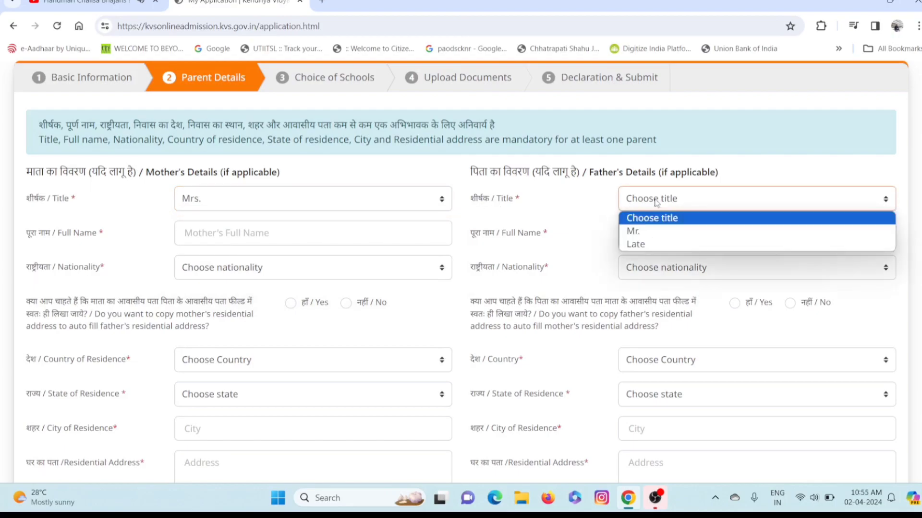
left_click(646, 245)
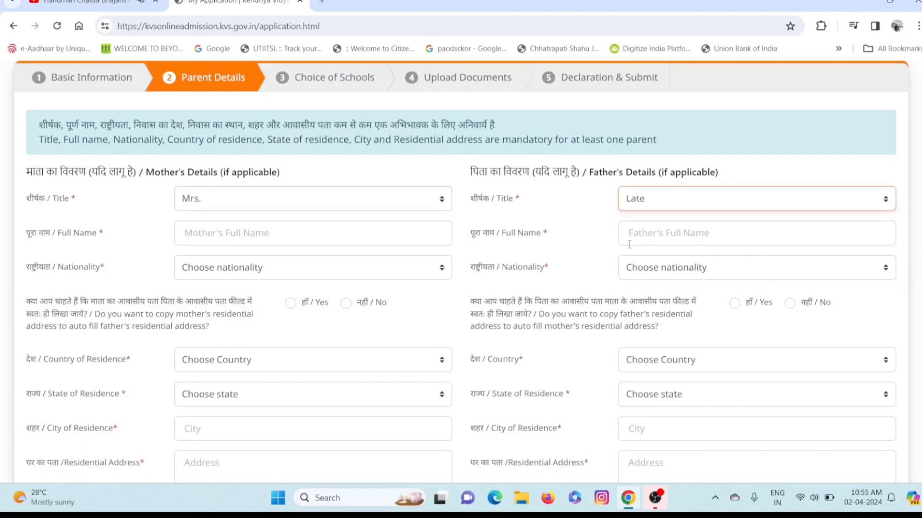
Enter the mother's full name and set her nationality to Indian.
left_click(344, 236)
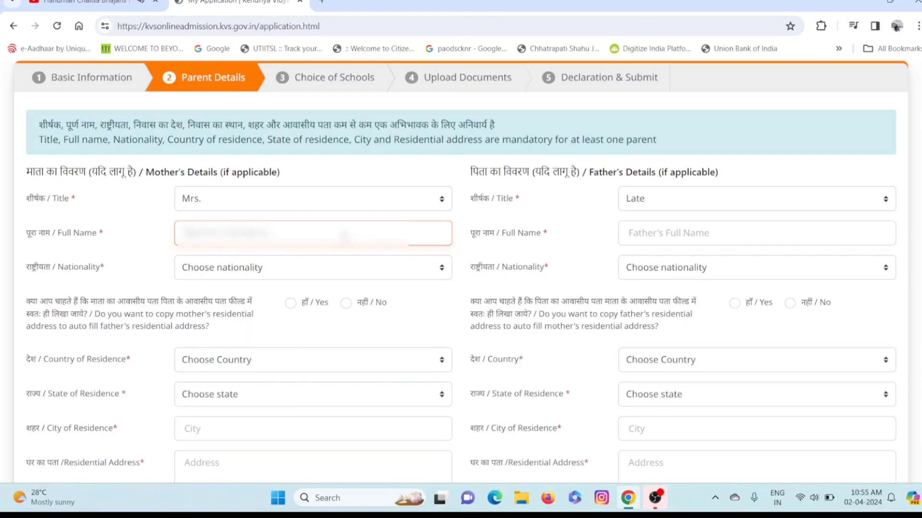
type("?????")
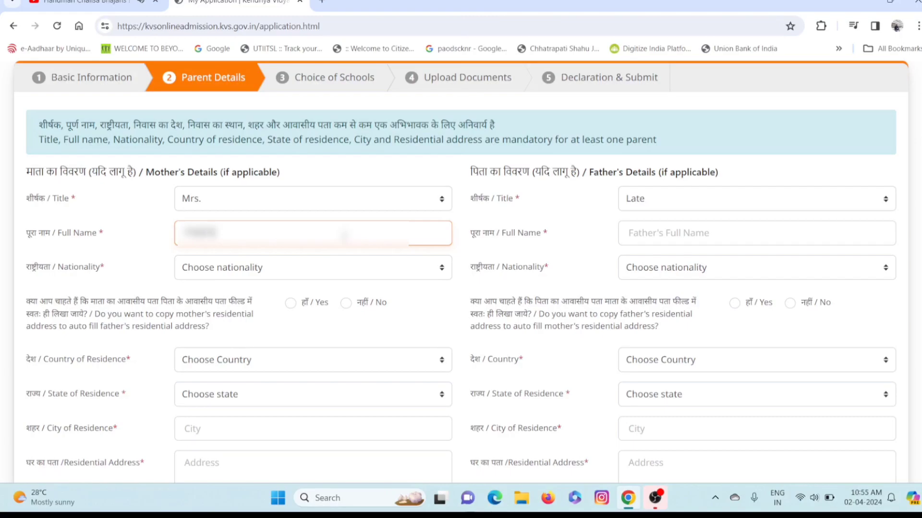
type("????????")
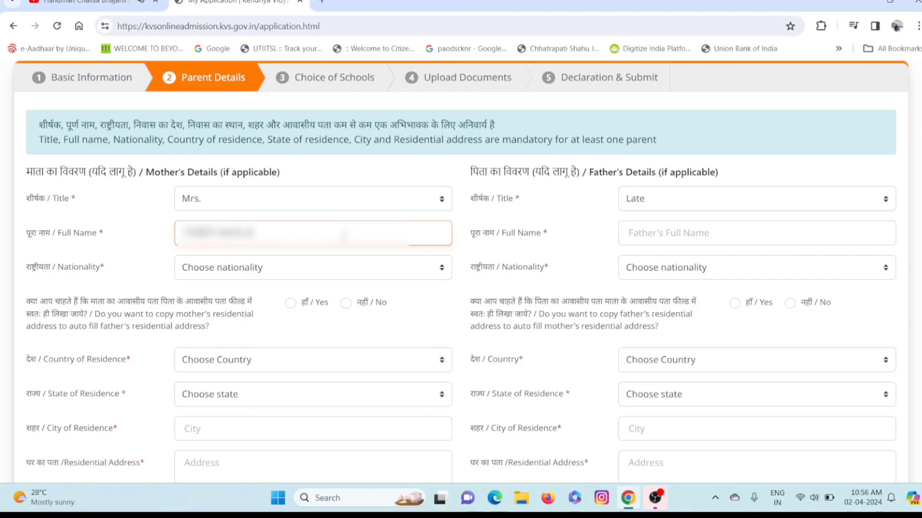
key("Tab")
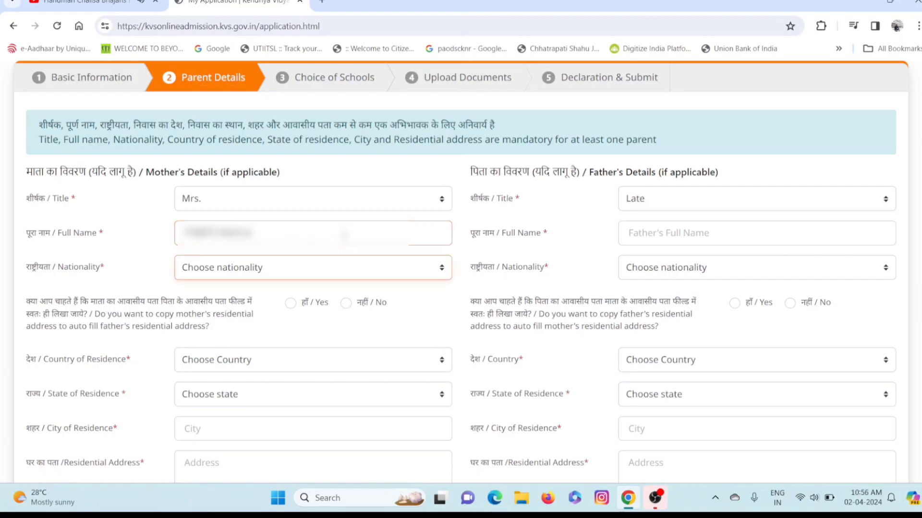
left_click(324, 274)
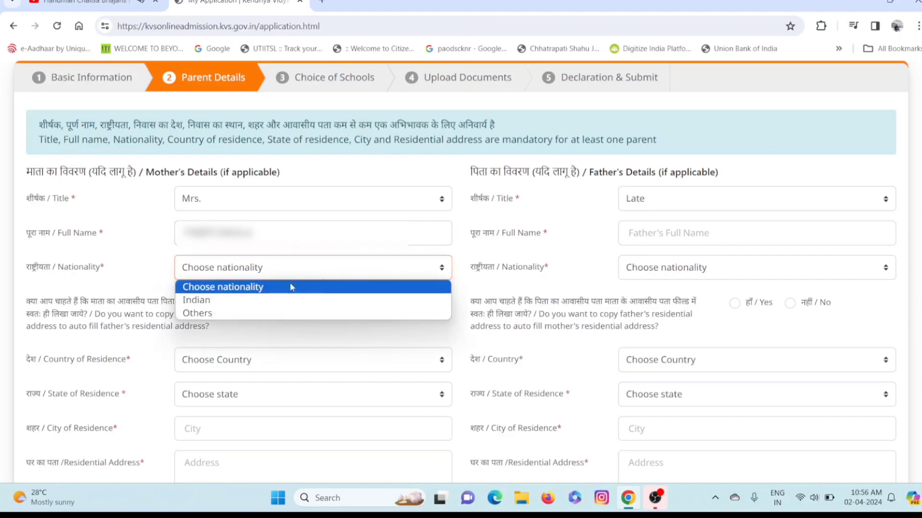
left_click(267, 300)
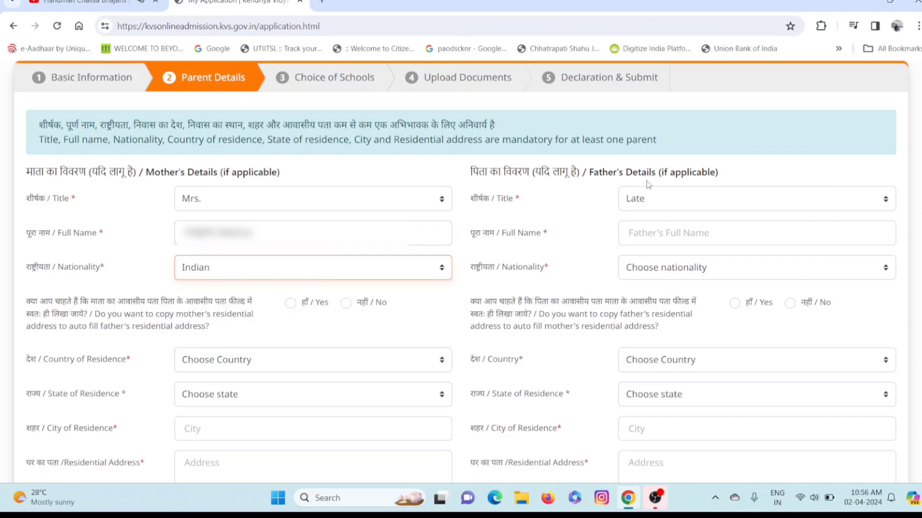
Enter the father's full name and set his nationality to Indian.
left_click(688, 236)
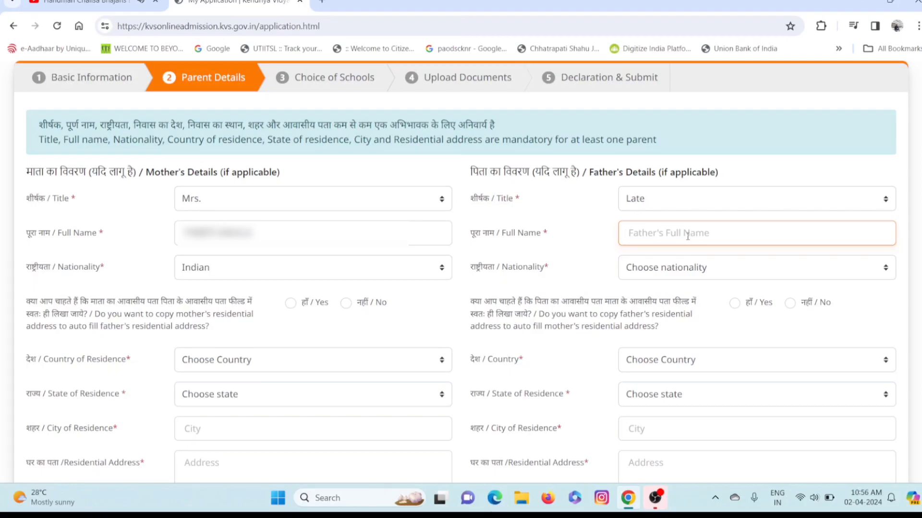
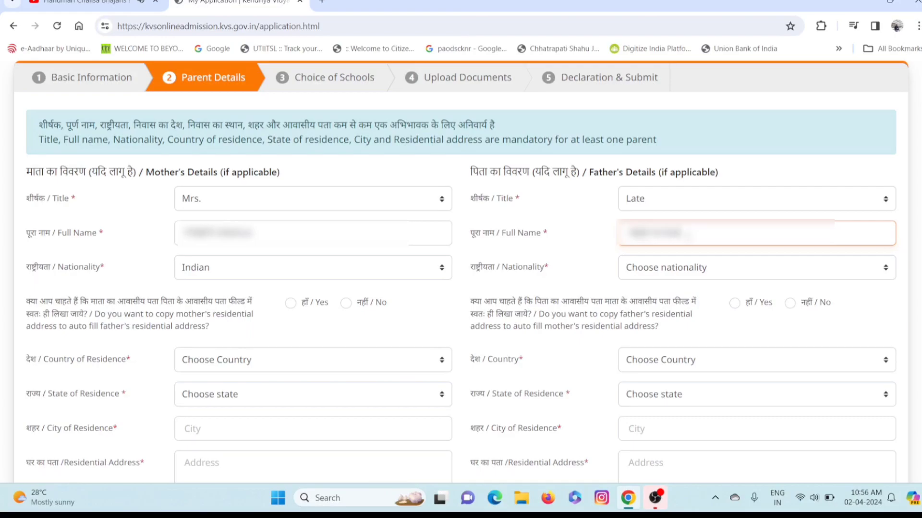
type("xxxx")
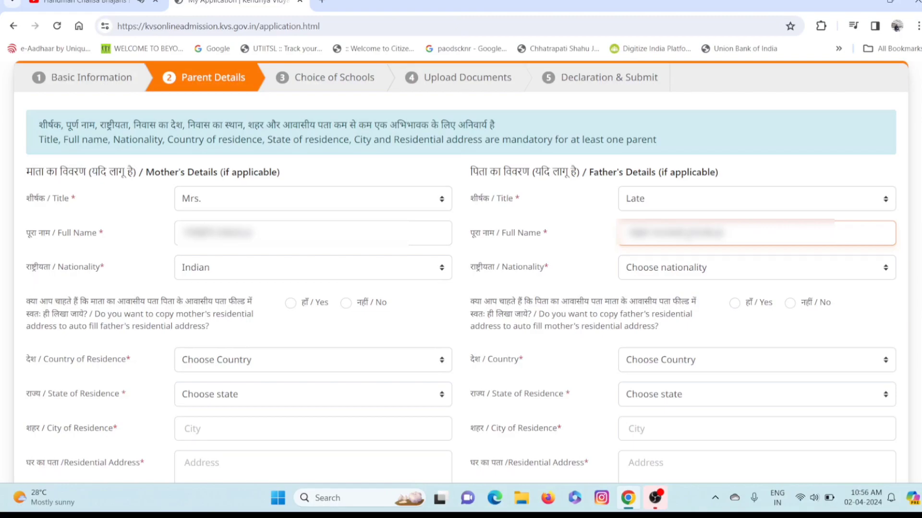
left_click(710, 274)
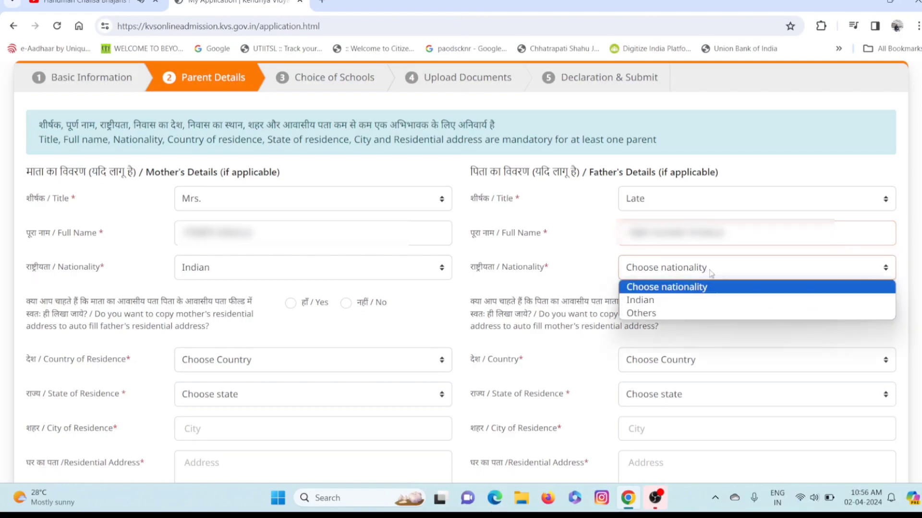
left_click(658, 302)
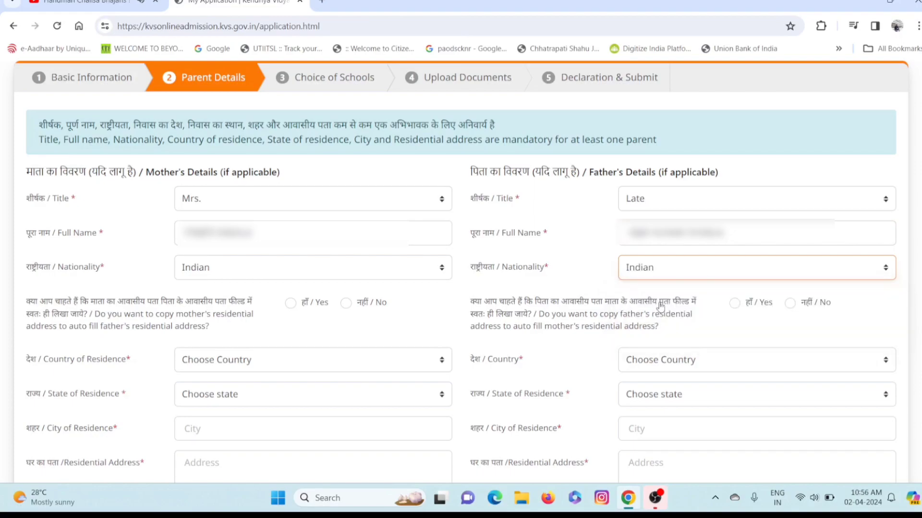
Mirror the mother's address to the father's and set her residence to India, Uttar Pradesh.
left_click(291, 303)
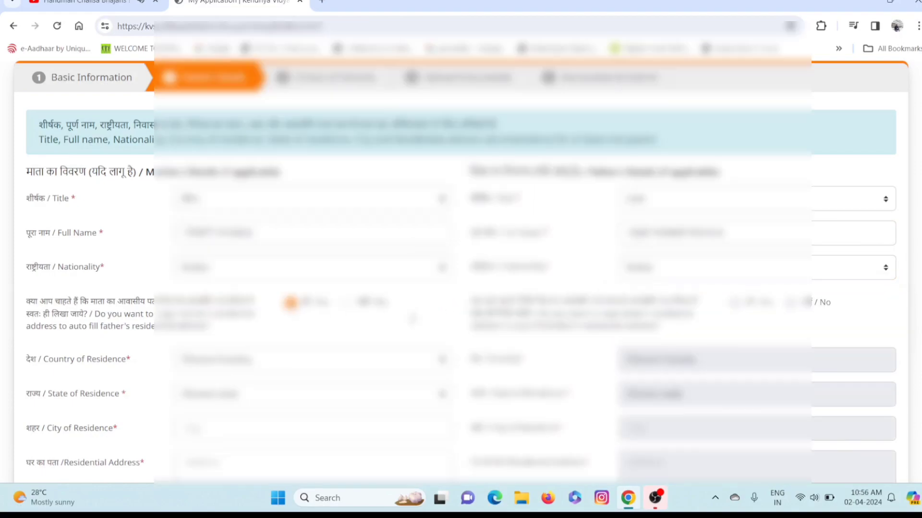
scroll(413, 319, "down", 2)
scroll(255, 187, "down", 2)
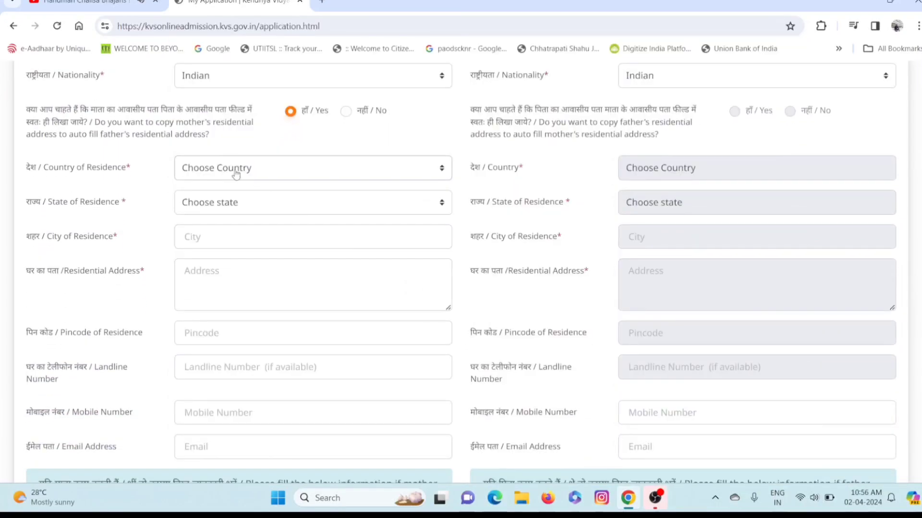
left_click(240, 171)
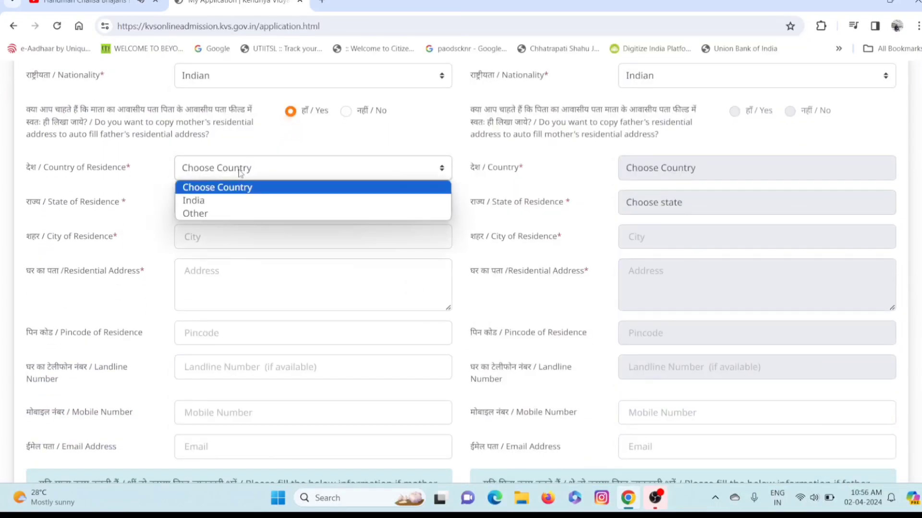
left_click(222, 199)
left_click(239, 205)
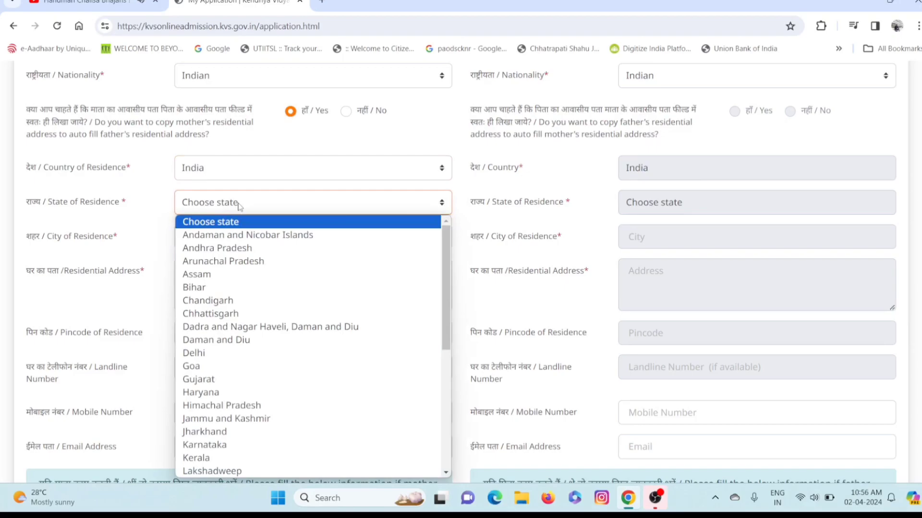
key("u")
key("Down")
key("Return")
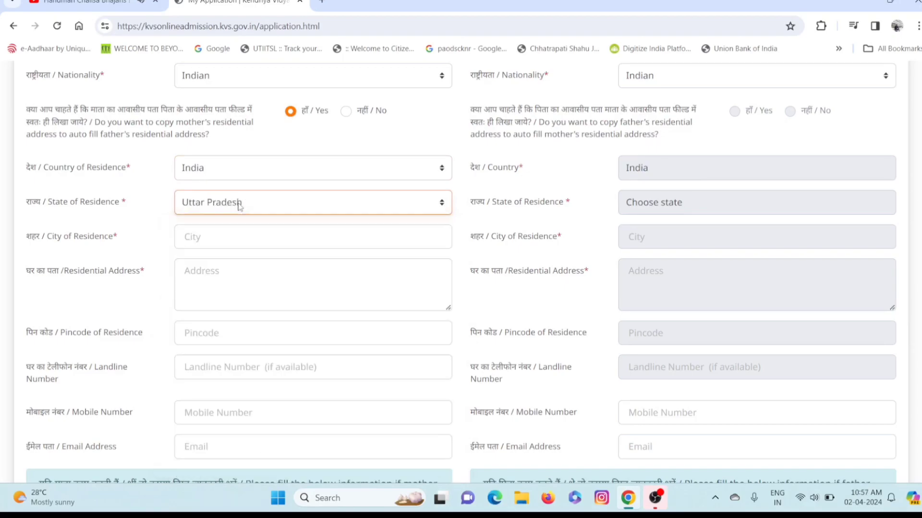
Enter KANPUR NAGAR as the mother's city, then her residential address.
left_click(218, 236)
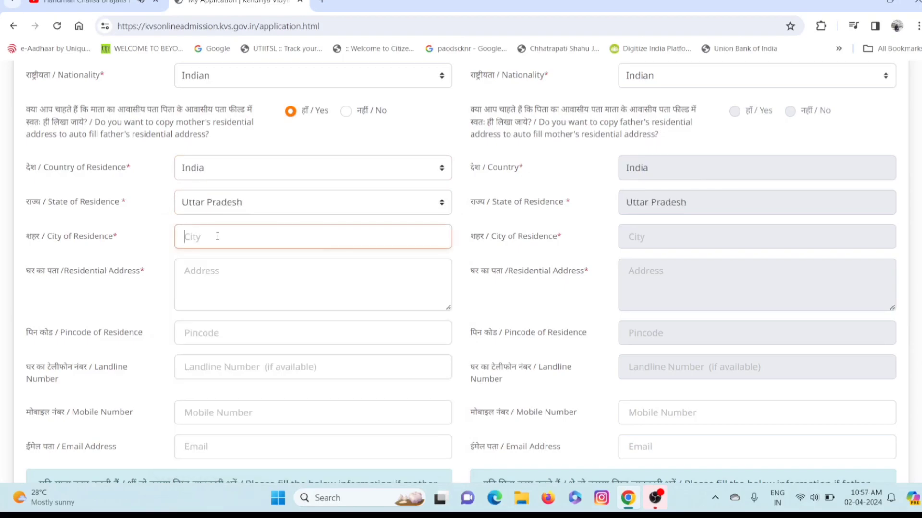
type("KANPUR NAGAR")
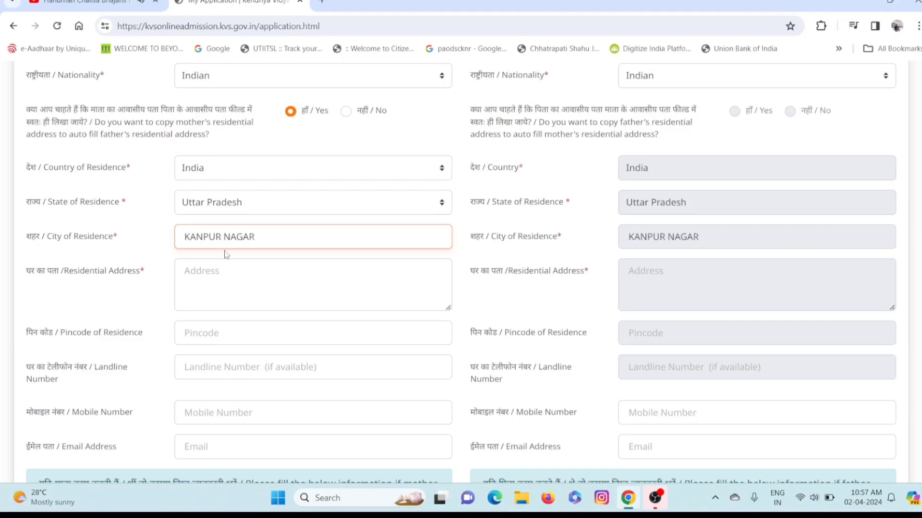
left_click(238, 270)
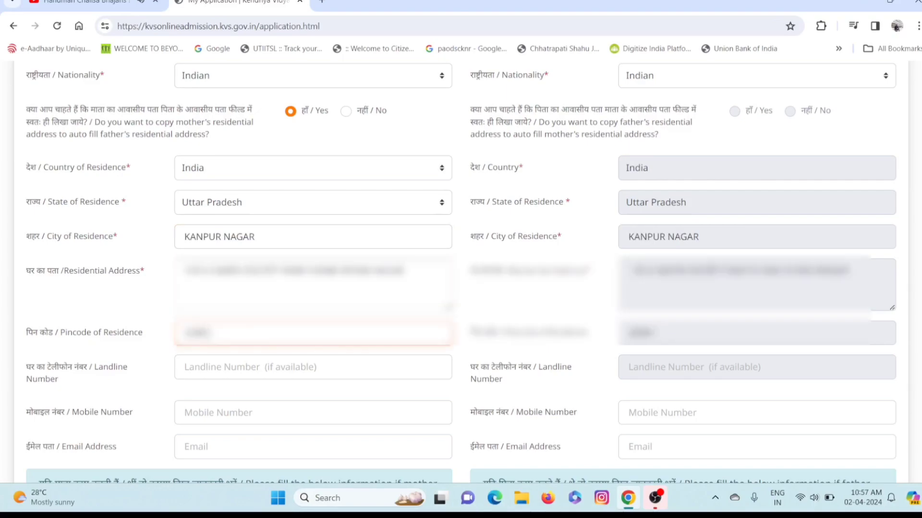
type("1")
scroll(250, 355, "down", 2)
left_click(240, 314)
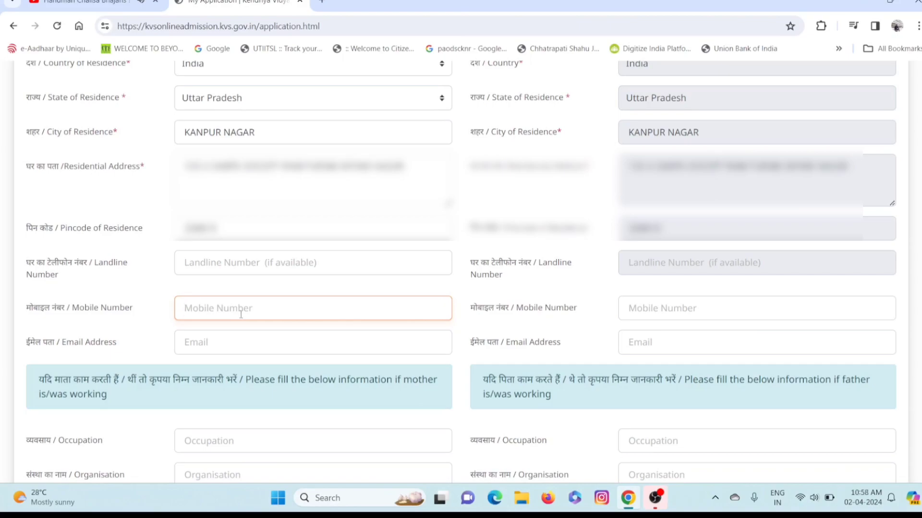
Enter the mother's mobile number and e-mail address.
type("798")
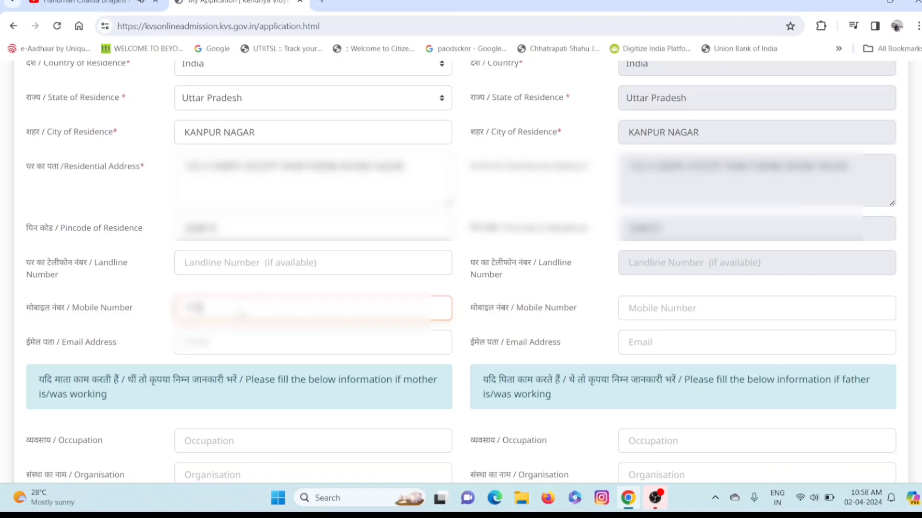
type("88456")
left_click(286, 346)
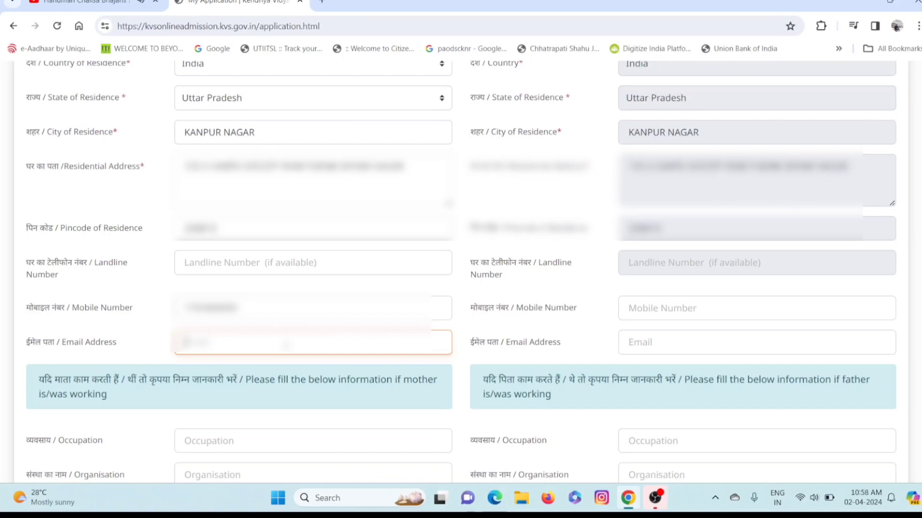
type("??????????????")
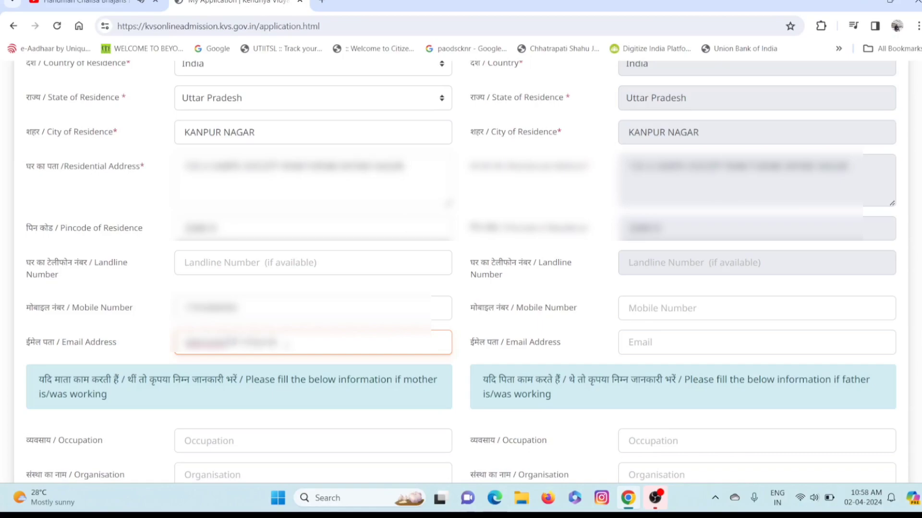
type("????")
Set the mother's occupation to HOUSE WIFE and advance to Choice of Schools.
scroll(465, 366, "down", 3)
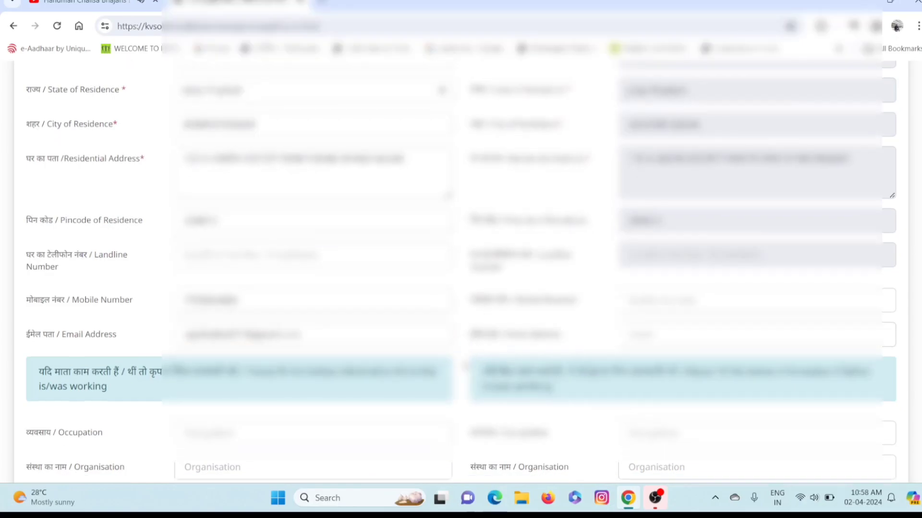
left_click(314, 320)
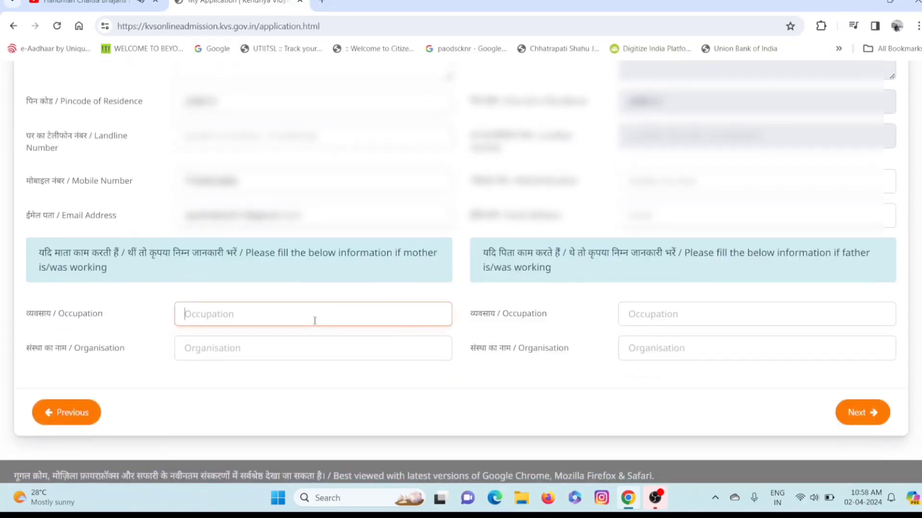
type("house")
key("BackSpace")
key("BackSpace")
key("BackSpace")
key("BackSpace")
type("HOUSE WIFE")
left_click(863, 416)
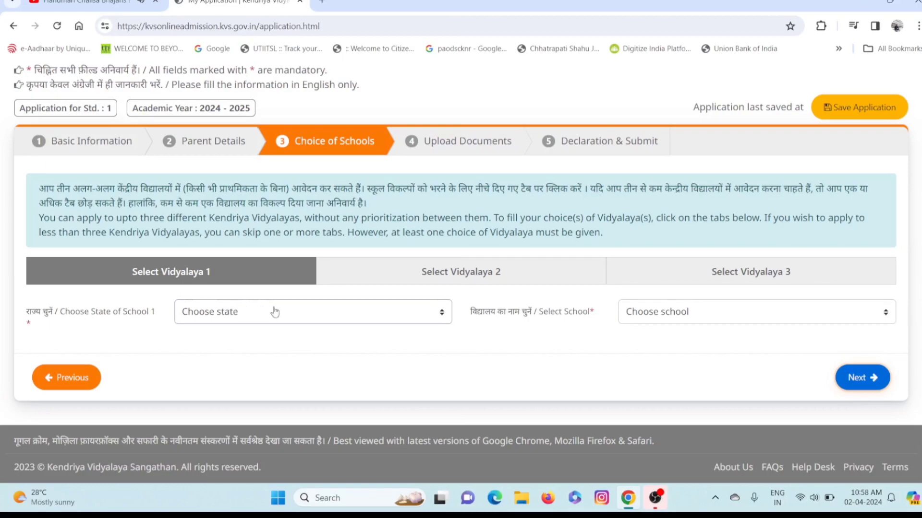
Set Vidyalaya 1's state to Uttar Pradesh and scroll its school list for KV RAKSHA VIHAR KANPUR.
left_click(302, 319)
key("u")
key("t")
key("Return")
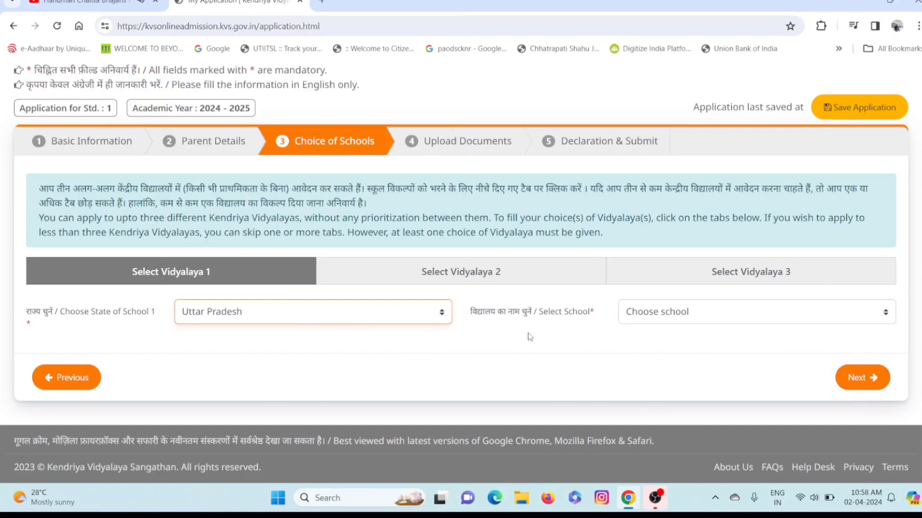
left_click(701, 320)
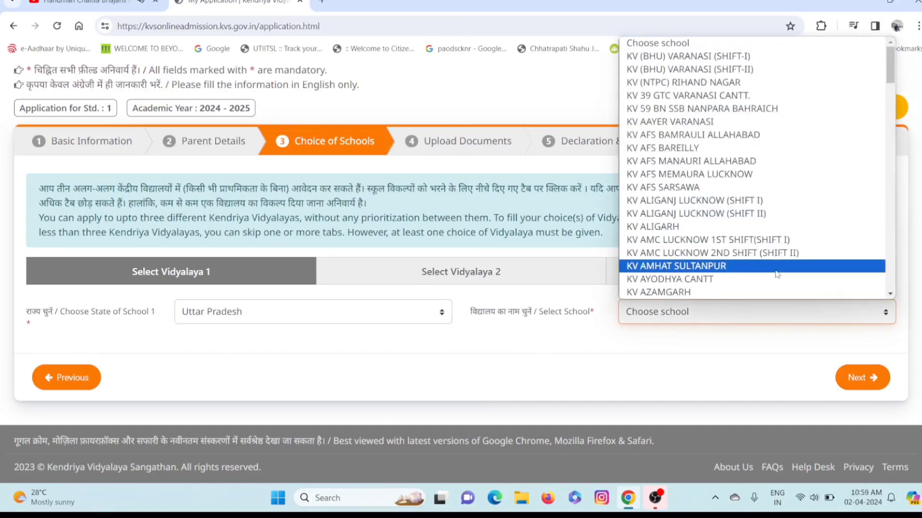
scroll(778, 274, "down", 12)
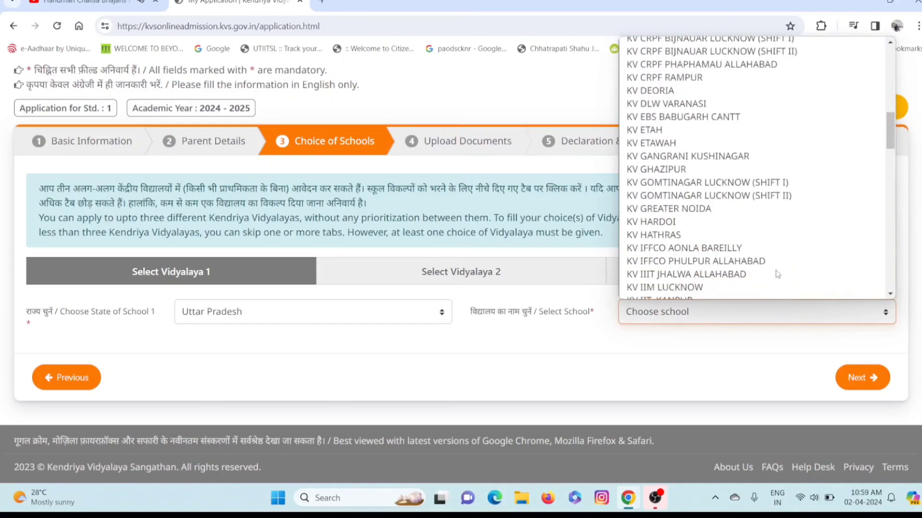
scroll(778, 274, "down", 2)
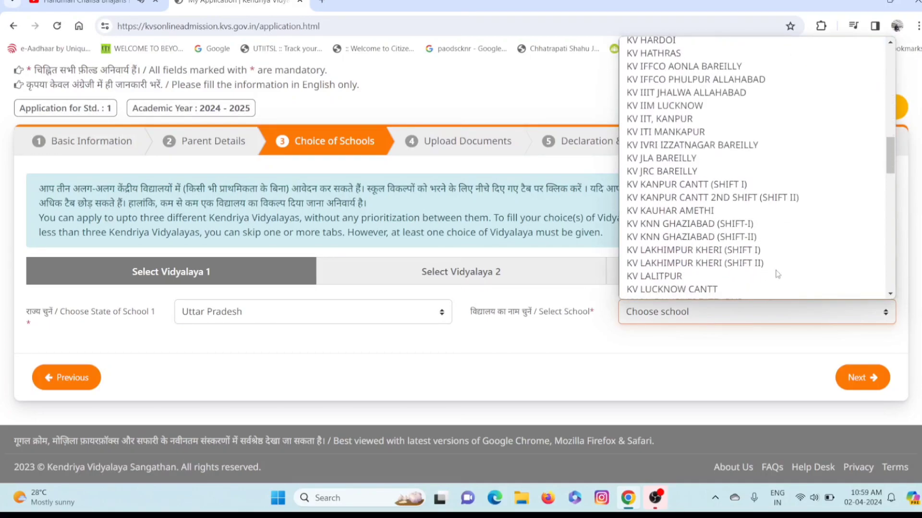
scroll(778, 275, "down", 7)
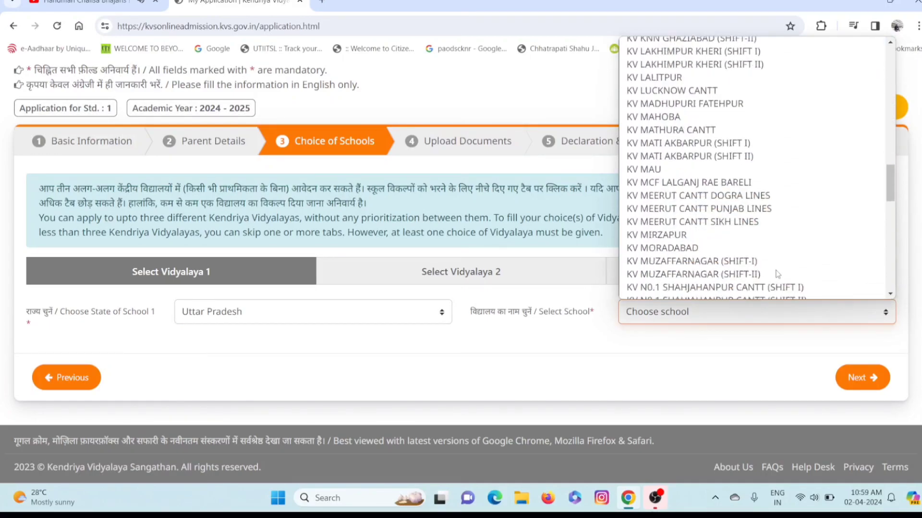
scroll(778, 274, "down", 6)
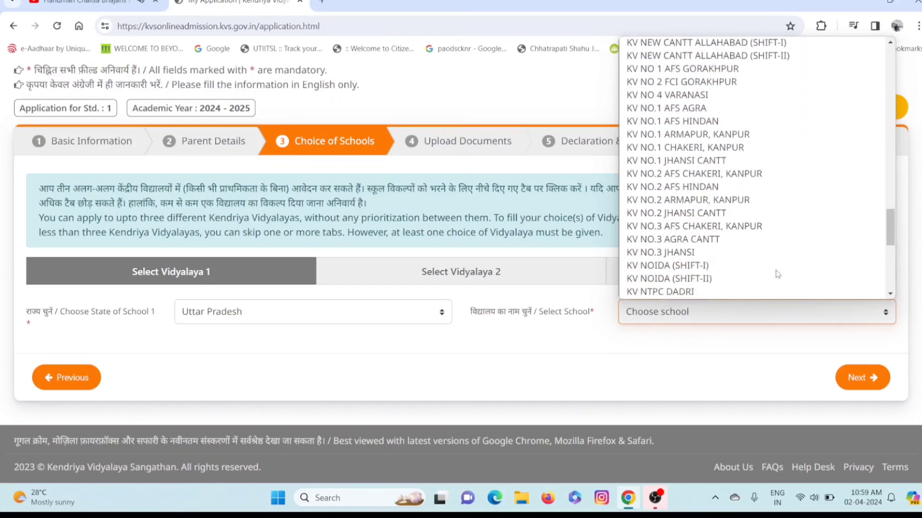
scroll(777, 274, "down", 4)
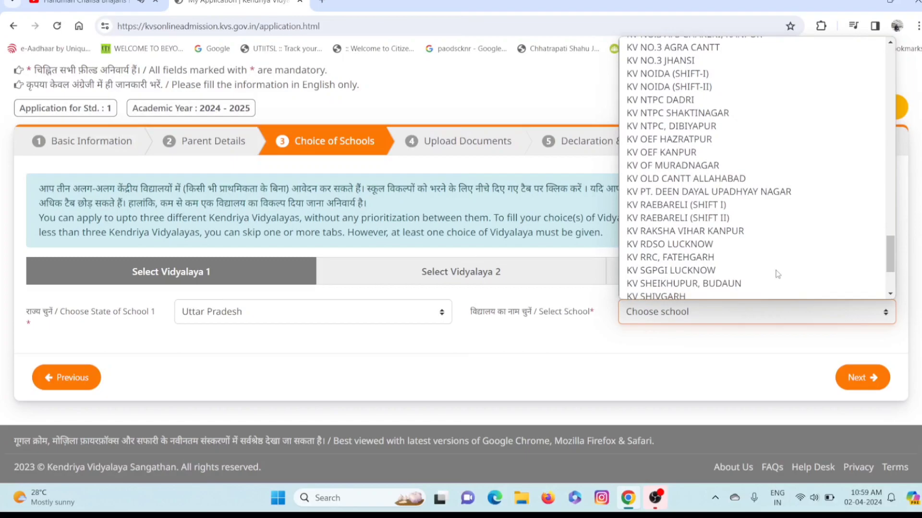
Choose KV RAKSHA VIHAR KANPUR, mark it within 5 km, and accept service-priority help.
left_click(687, 234)
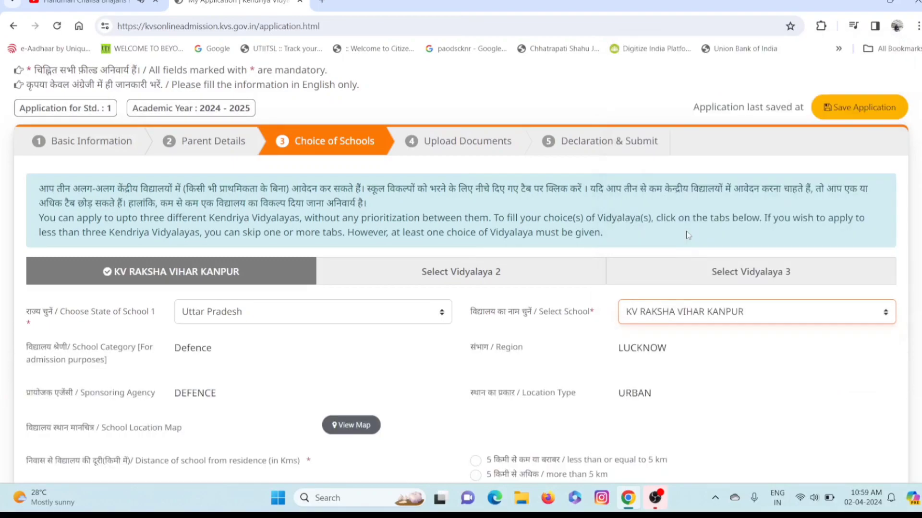
scroll(469, 386, "down", 4)
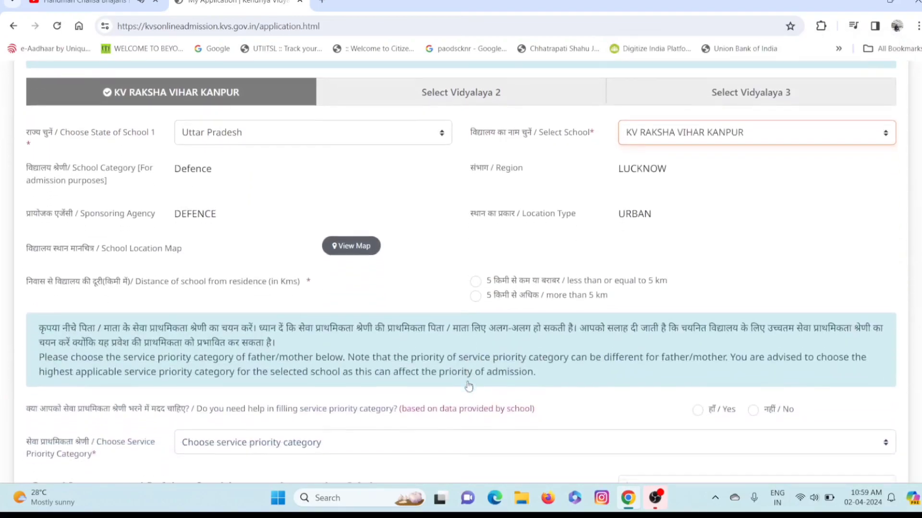
left_click(475, 270)
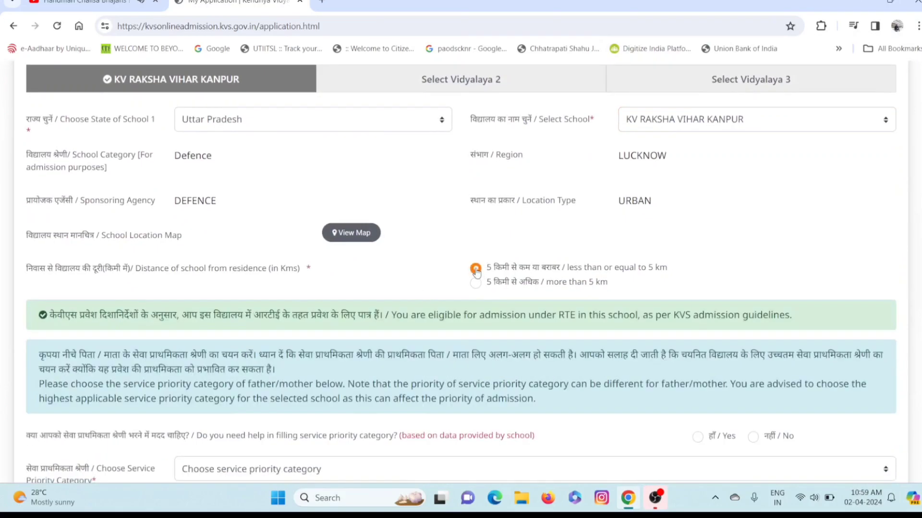
scroll(388, 301, "down", 3)
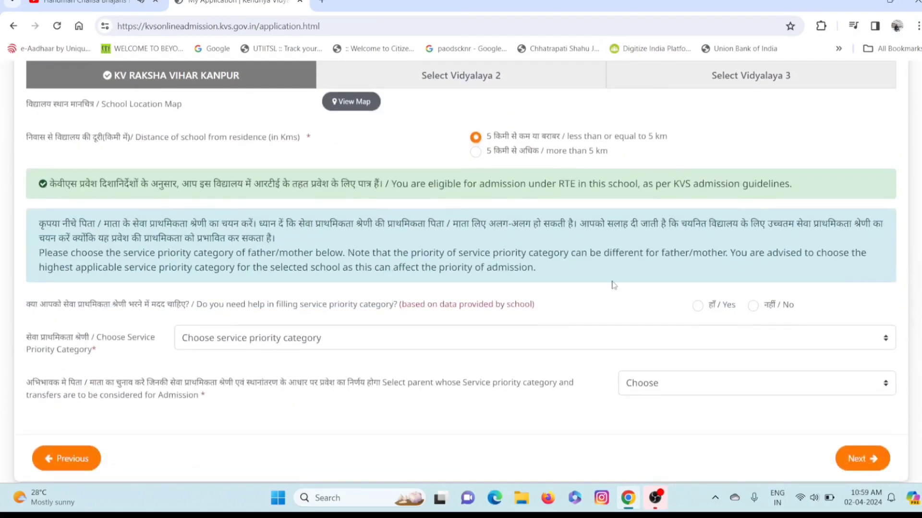
left_click(698, 307)
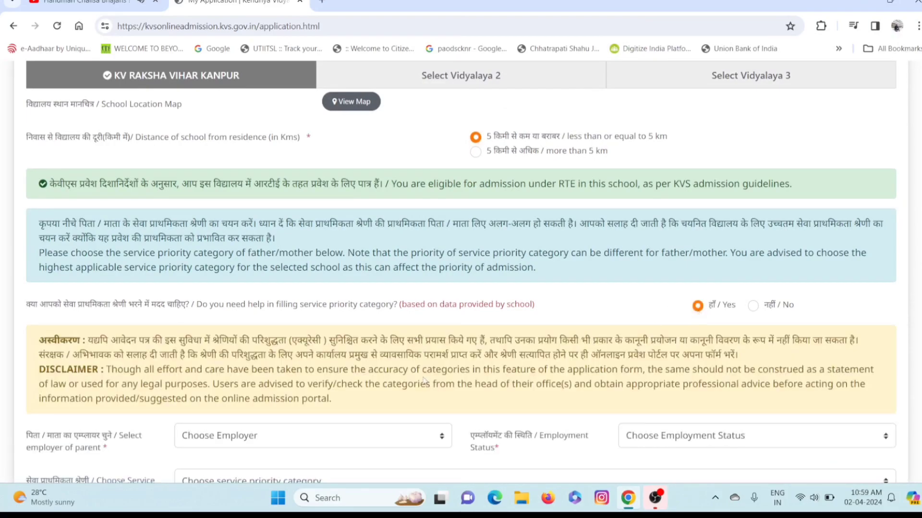
scroll(425, 381, "down", 4)
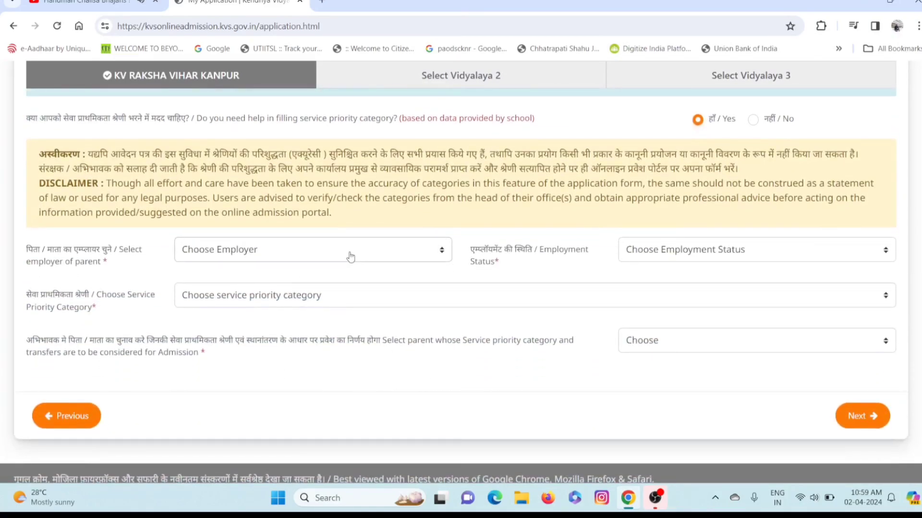
Set employer to SELF EMPLOYED, BUSINESS etc. with status NA, then go to Upload Documents.
left_click(350, 255)
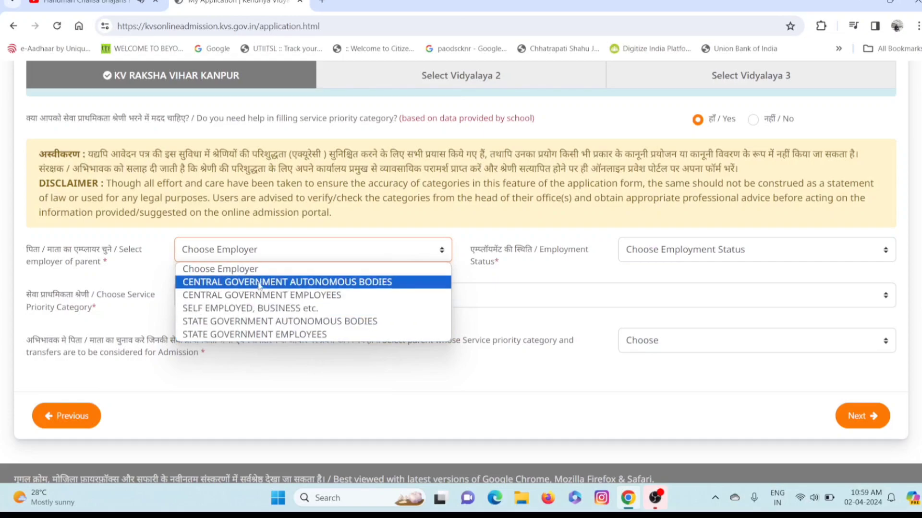
left_click(292, 310)
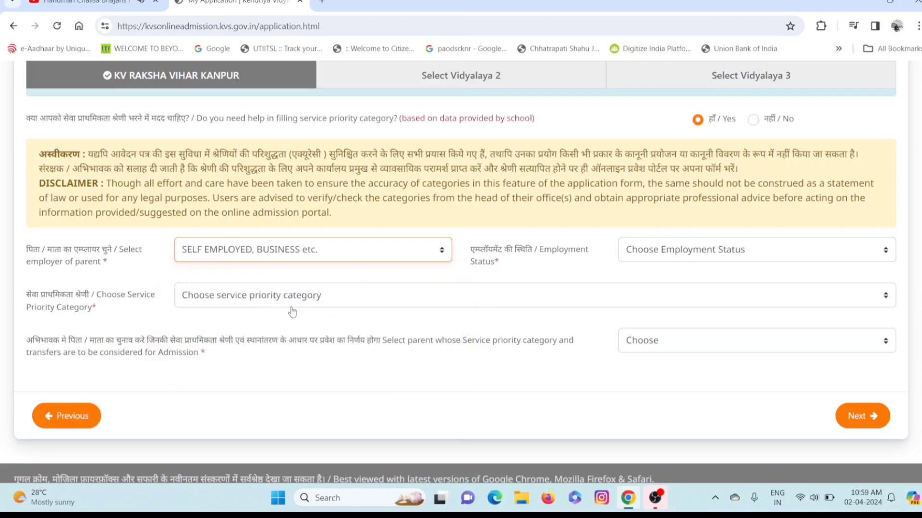
left_click(644, 254)
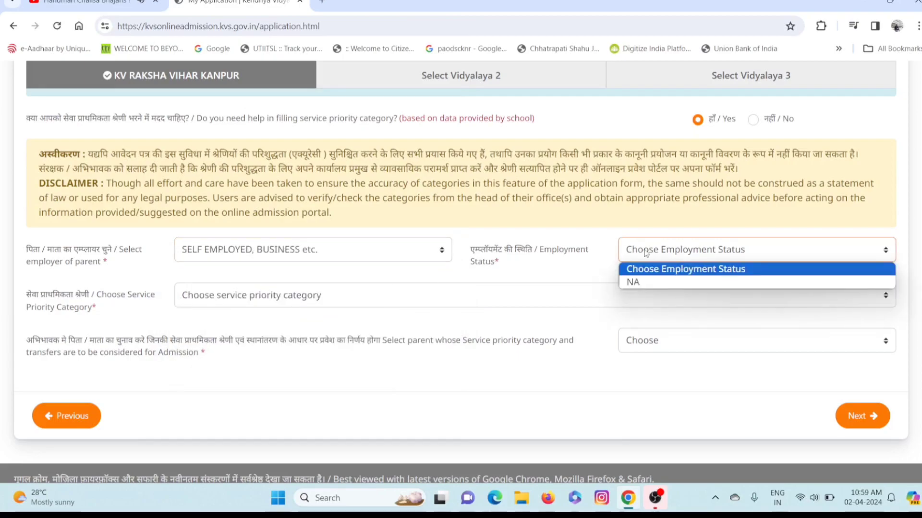
left_click(678, 283)
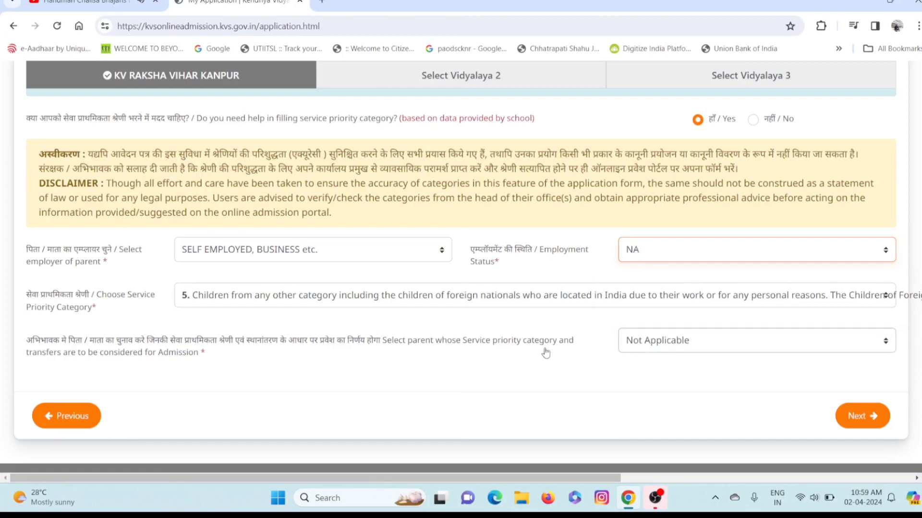
left_click(866, 417)
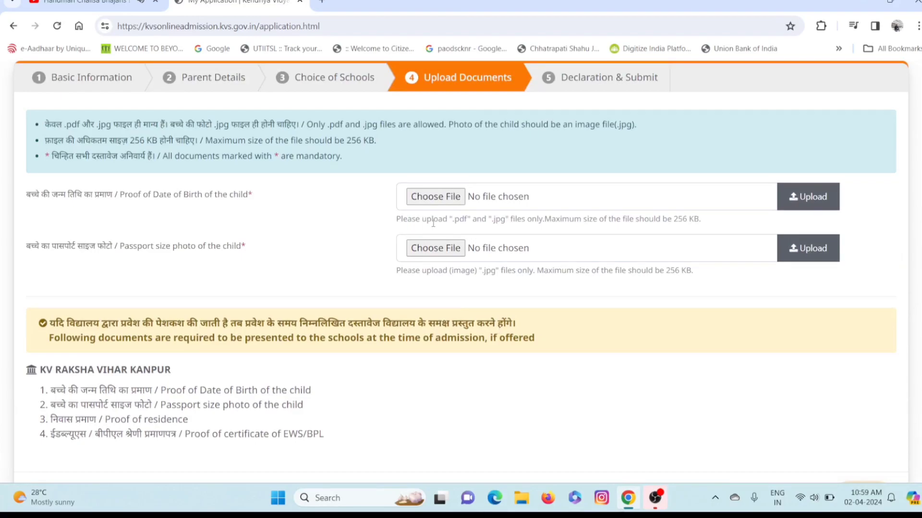
Upload BIRTH (2) from Downloads as the child's date-of-birth proof.
left_click(437, 197)
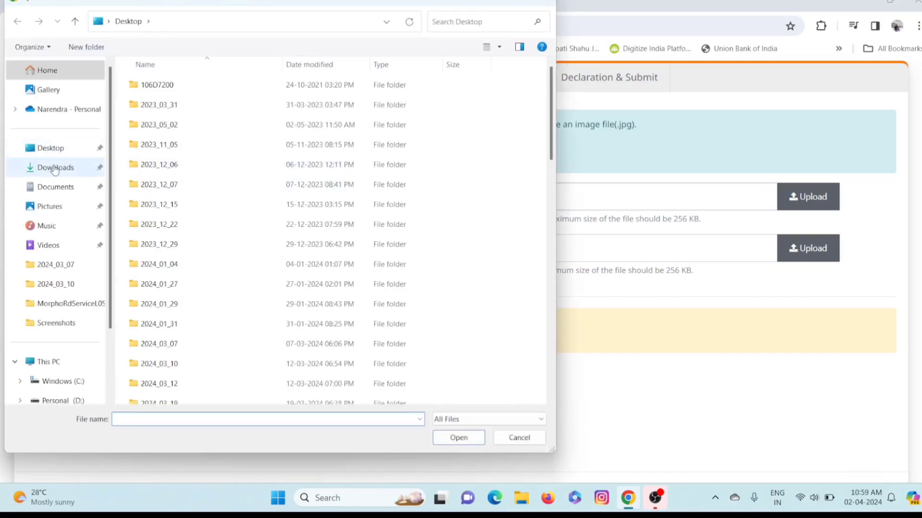
left_click(56, 168)
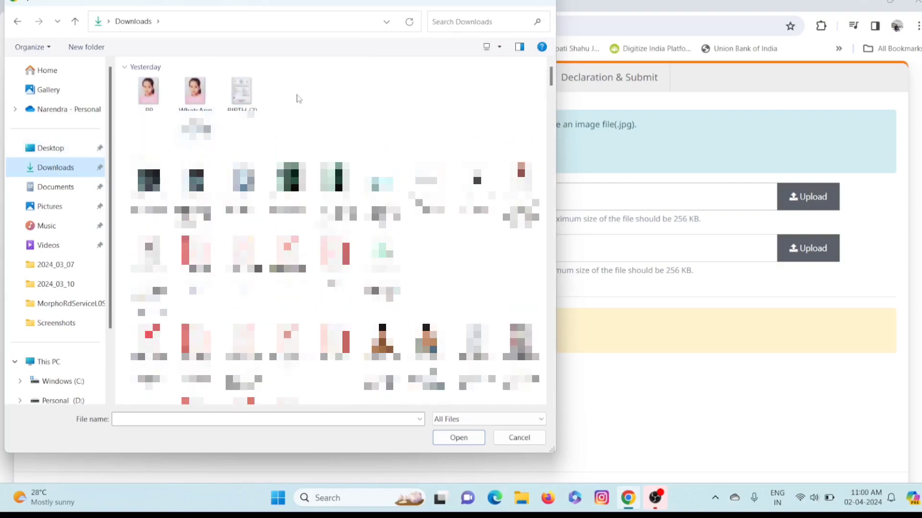
left_click(232, 89)
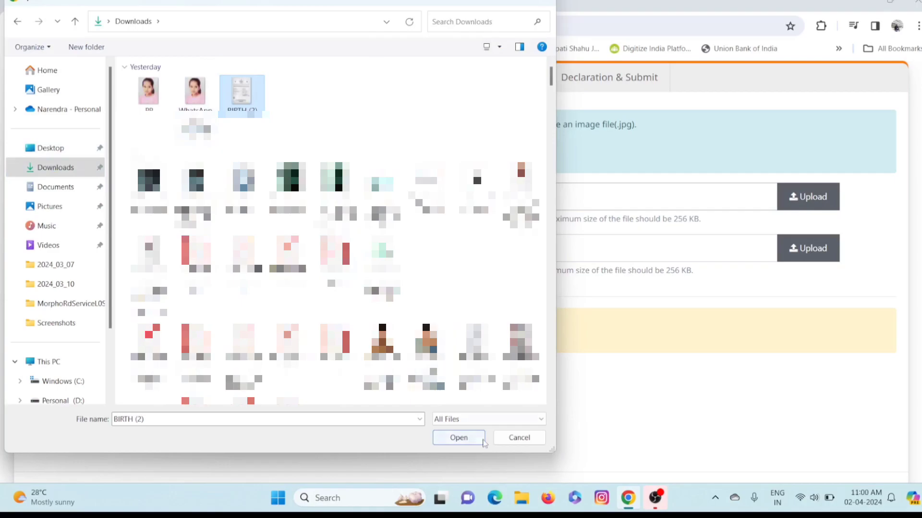
left_click(459, 438)
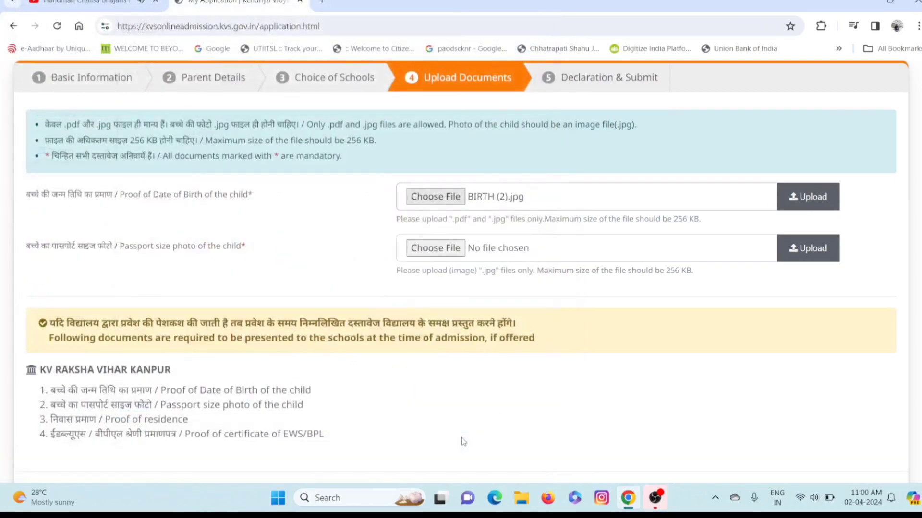
left_click(808, 197)
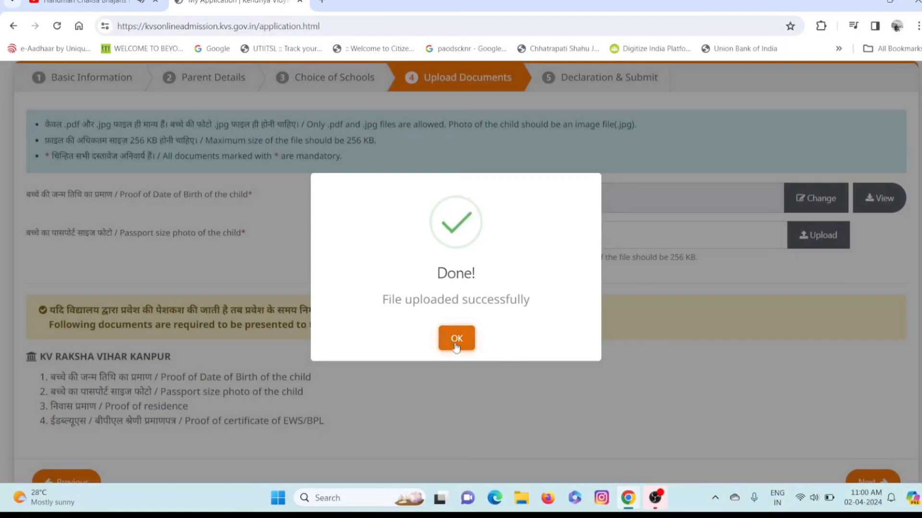
left_click(456, 344)
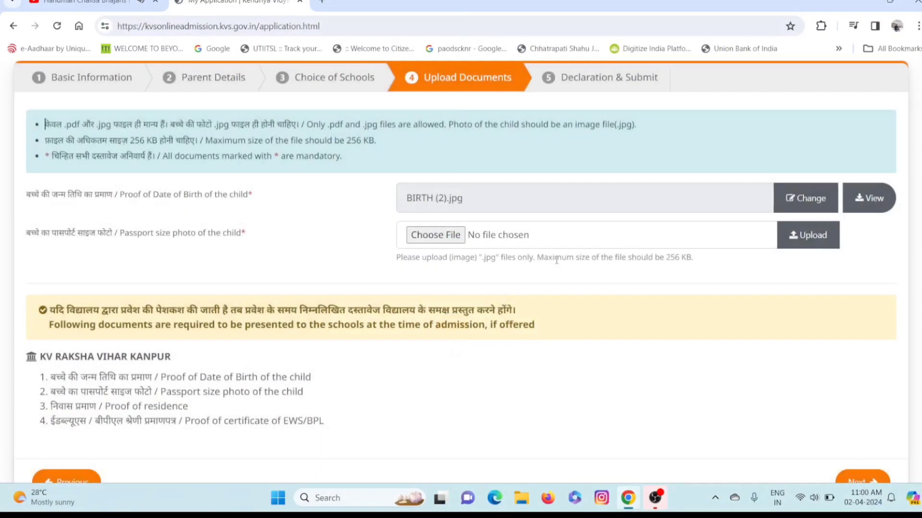
left_click(443, 235)
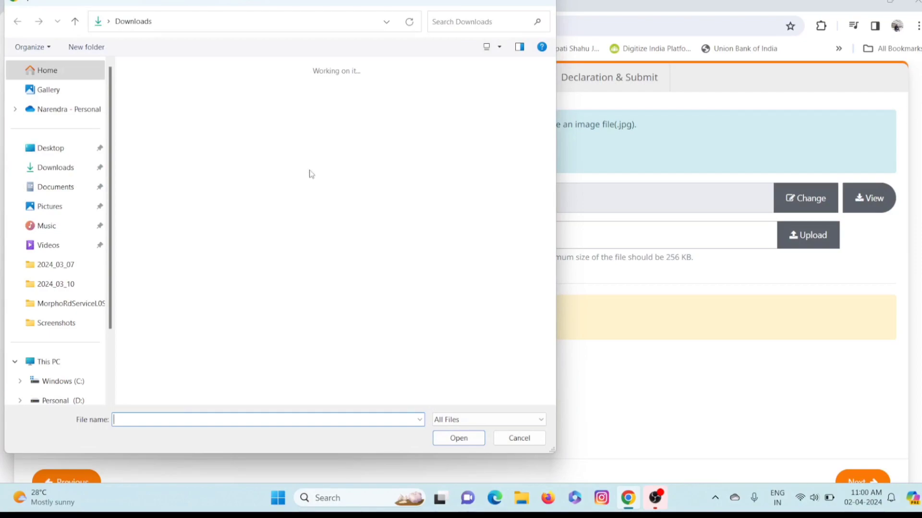
Upload PP as the child's passport photo.
left_click(140, 95)
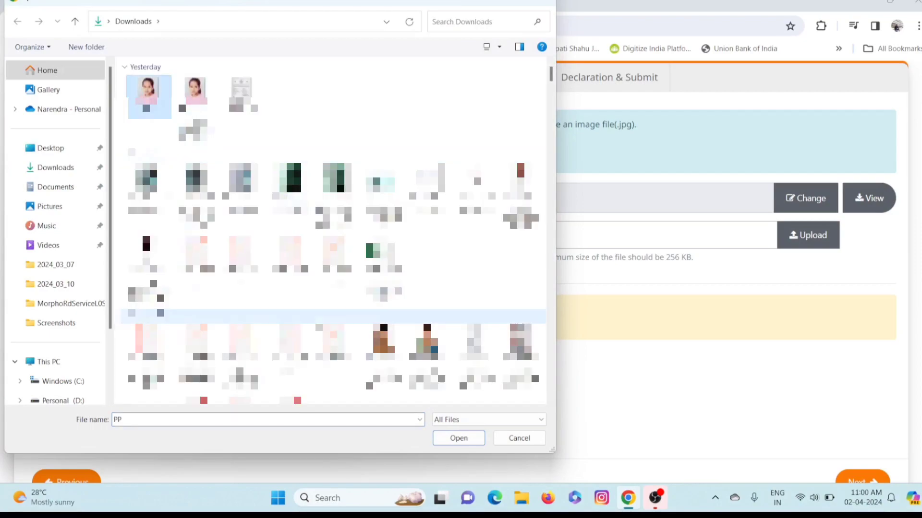
left_click(456, 439)
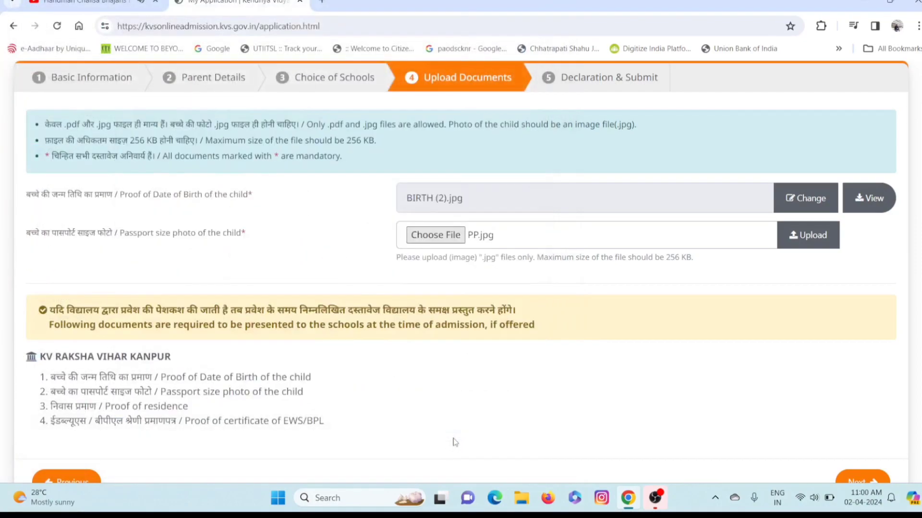
left_click(812, 235)
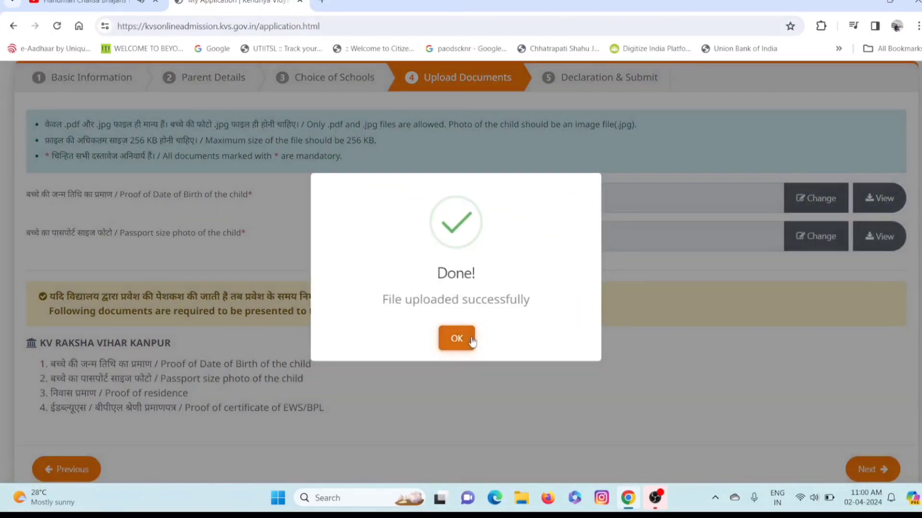
left_click(465, 341)
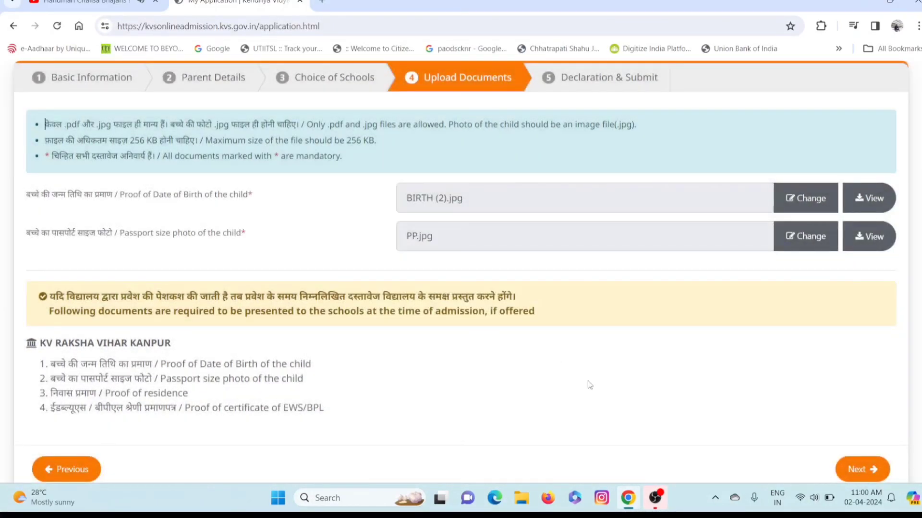
Go back to the Choice of Schools step.
scroll(589, 385, "down", 1)
scroll(589, 385, "up", 2)
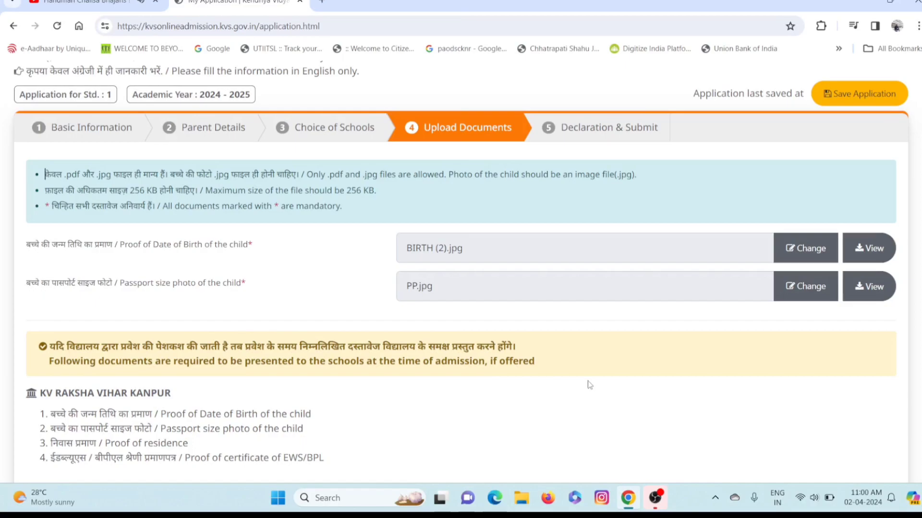
key("XF86AudioLowerVolume")
key("XF86AudioLowerVolume")
key("XF86AudioLowerVolume")
key("XF86AudioLowerVolume")
key("XF86AudioLowerVolume")
key("XF86AudioLowerVolume")
key("XF86AudioLowerVolume")
key("XF86AudioLowerVolume")
key("XF86AudioLowerVolume")
key("XF86AudioLowerVolume")
key("XF86AudioLowerVolume")
scroll(508, 385, "down", 1)
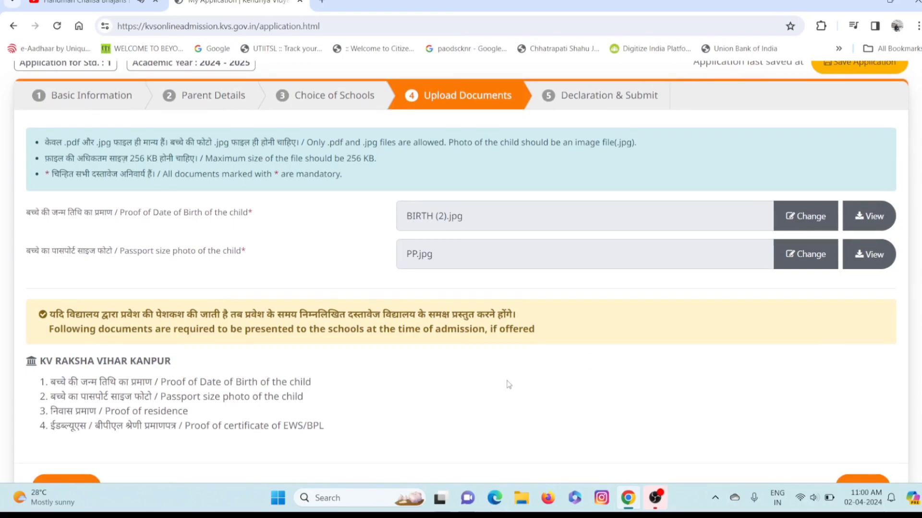
scroll(508, 384, "up", 5)
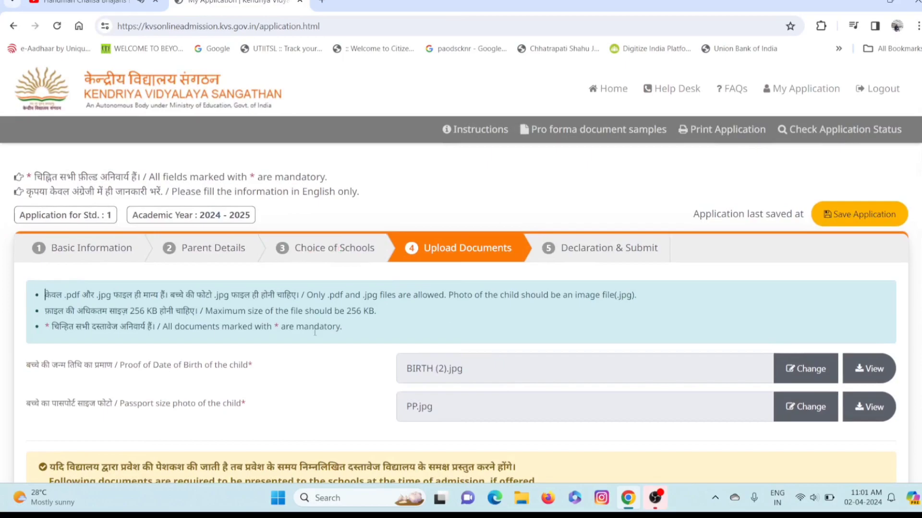
scroll(410, 417, "down", 5)
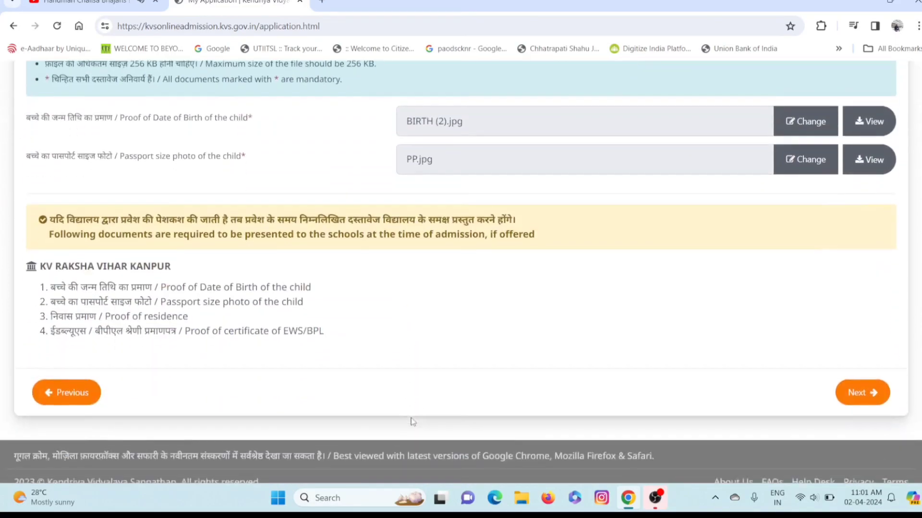
left_click(66, 379)
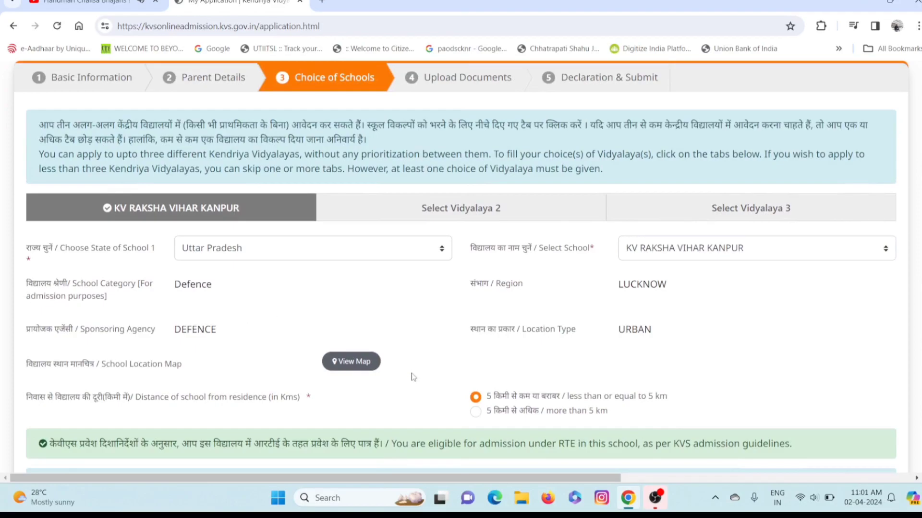
Switch to Select Vidyalaya 2 and set its state to Uttar Pradesh.
scroll(411, 377, "down", 7)
scroll(411, 377, "down", 2)
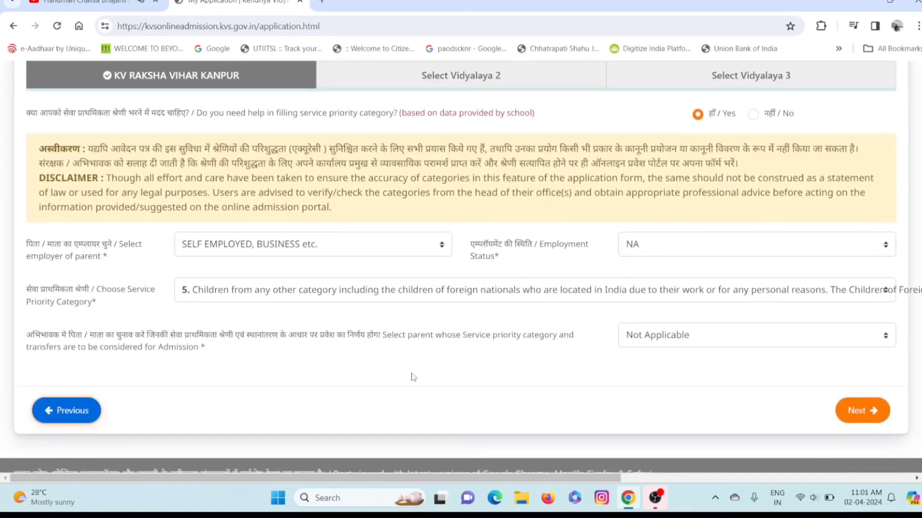
scroll(411, 376, "up", 5)
scroll(411, 373, "up", 3)
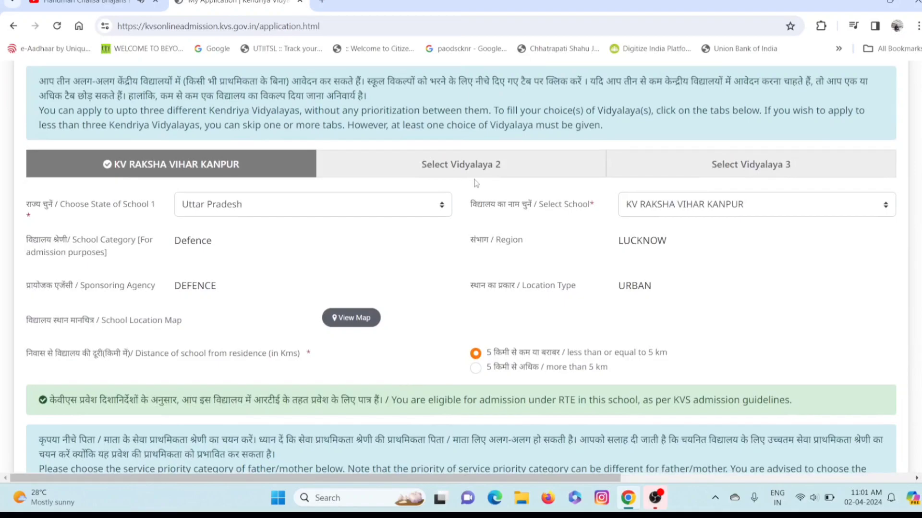
left_click(463, 154)
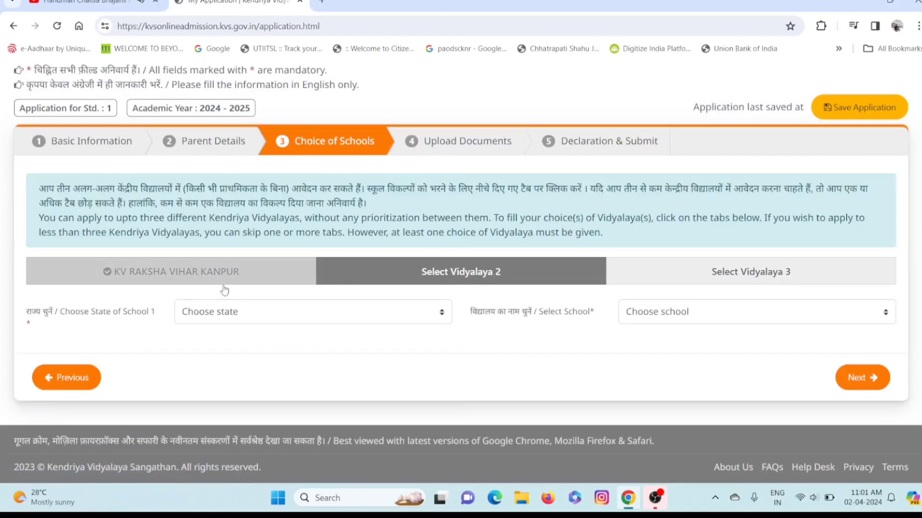
left_click(269, 316)
key("u")
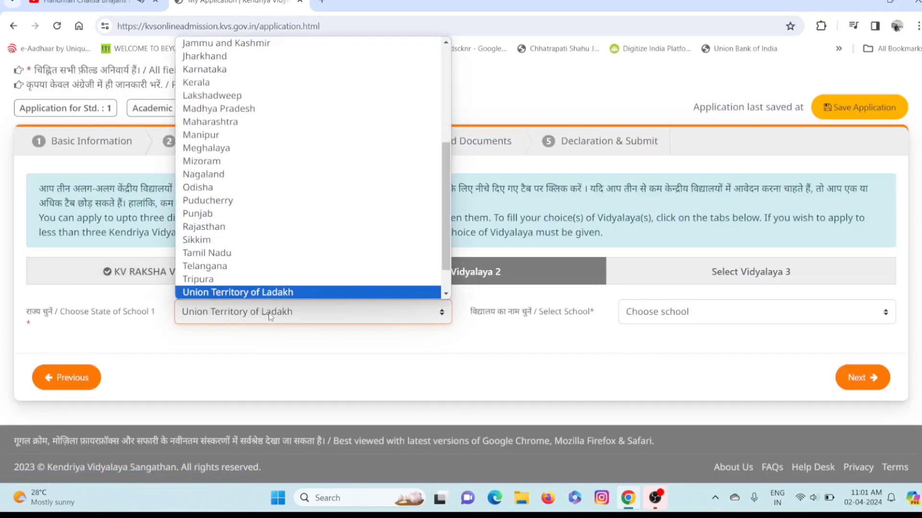
key("u")
key("Return")
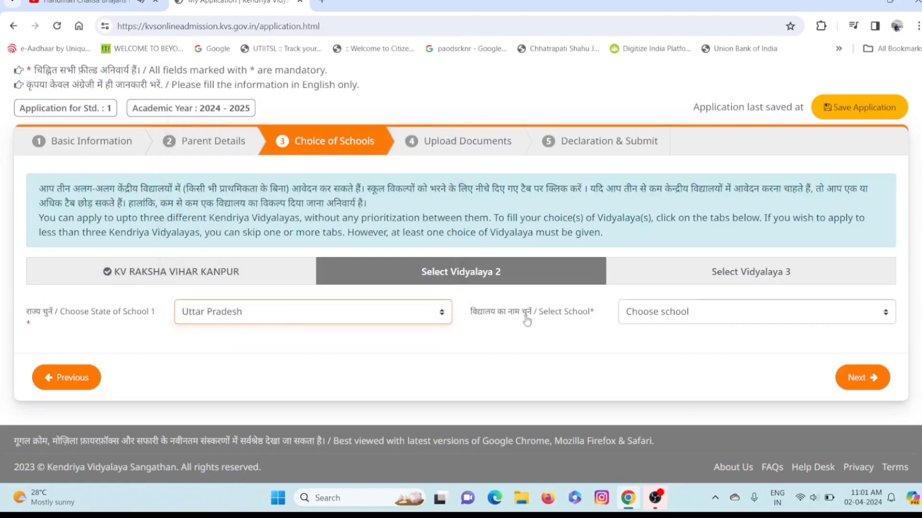
Pick KV KANPUR CANTT (SHIFT I) as the second school.
left_click(716, 319)
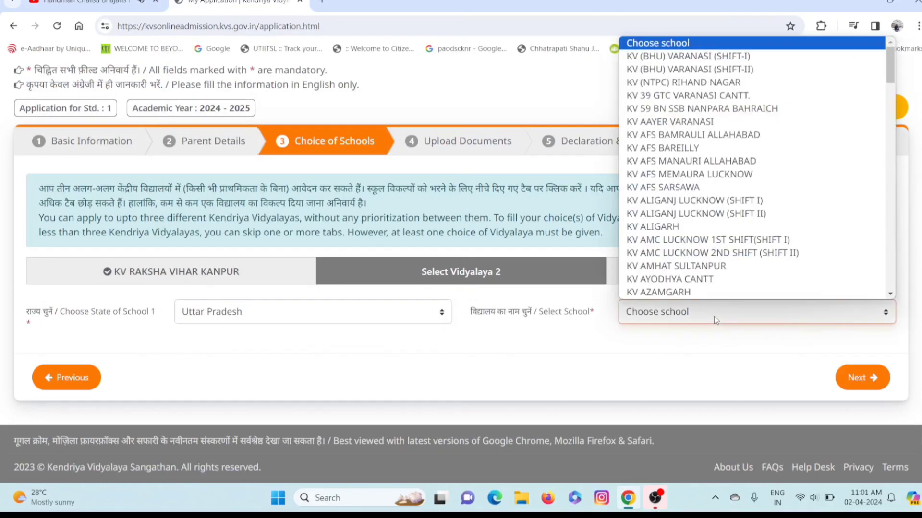
scroll(807, 235, "down", 5)
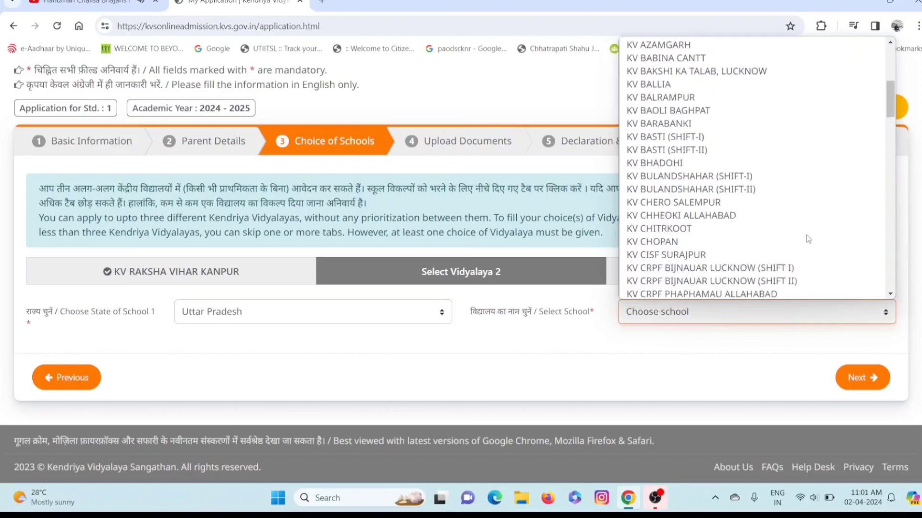
scroll(808, 239, "down", 10)
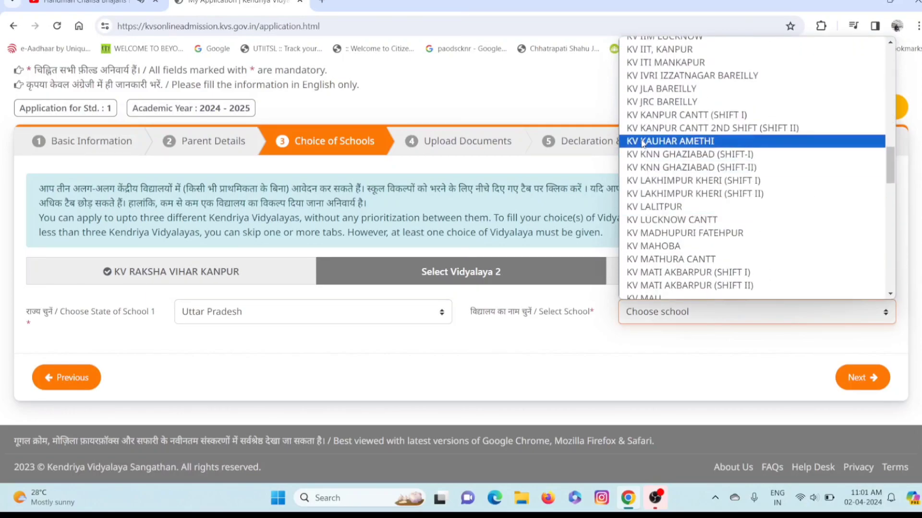
left_click(693, 116)
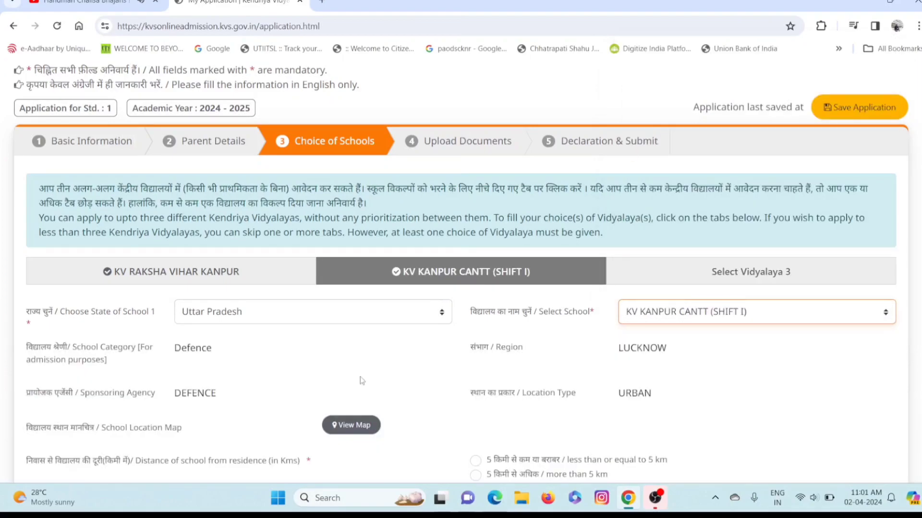
scroll(407, 391, "down", 3)
Mark KV KANPUR CANTT (SHIFT I) as within 5 km and accept service-priority help.
left_click(476, 299)
scroll(362, 364, "down", 5)
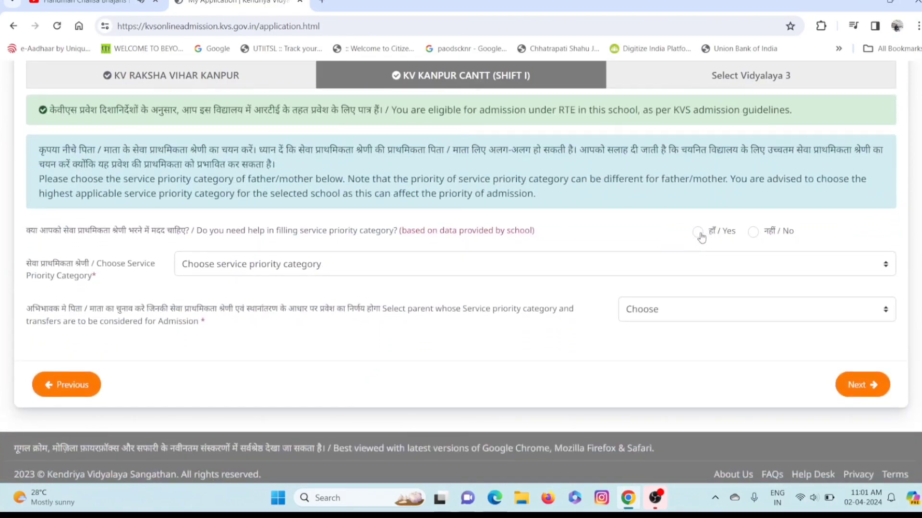
left_click(699, 233)
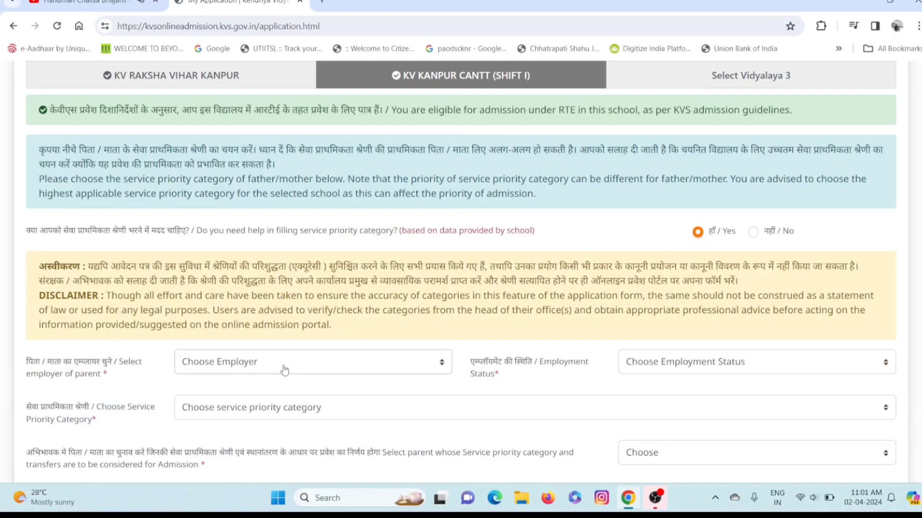
Set employer to ANY OTHER with employment status NA, then proceed to document upload.
left_click(284, 369)
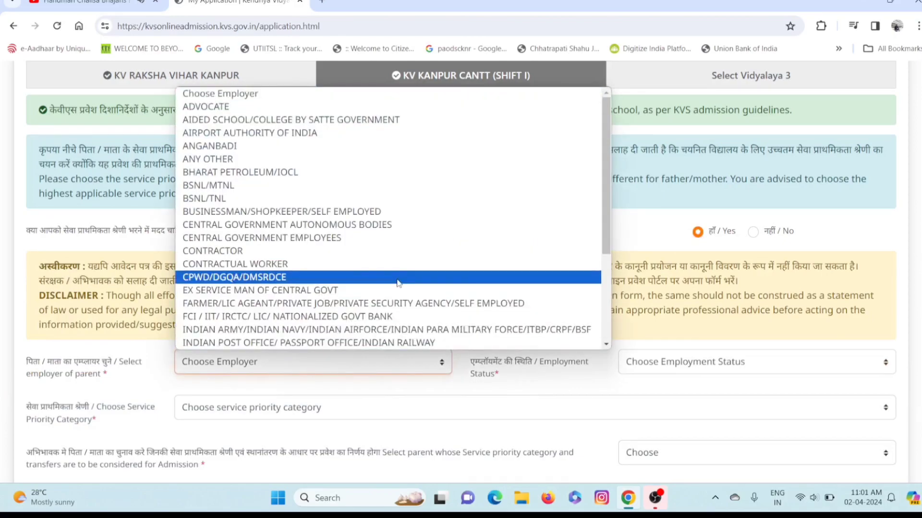
scroll(397, 283, "down", 2)
scroll(397, 283, "down", 2)
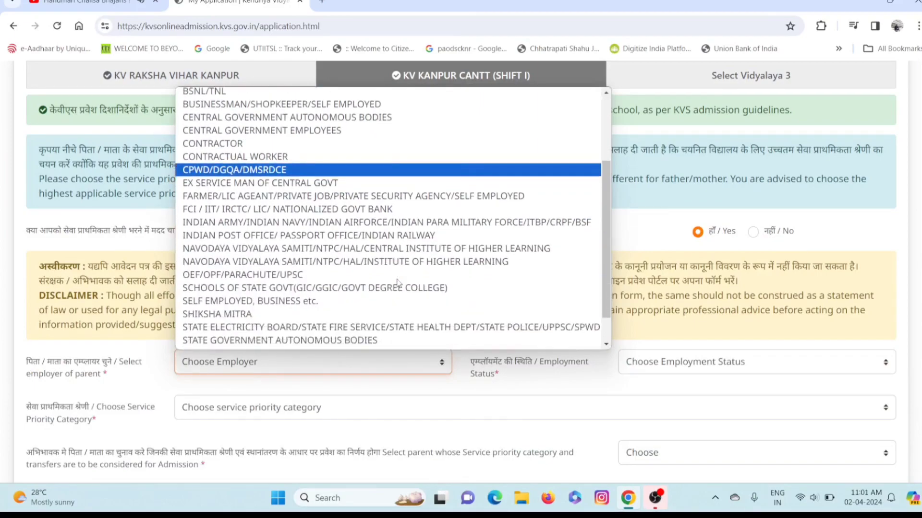
scroll(397, 278, "up", 2)
scroll(384, 254, "down", 3)
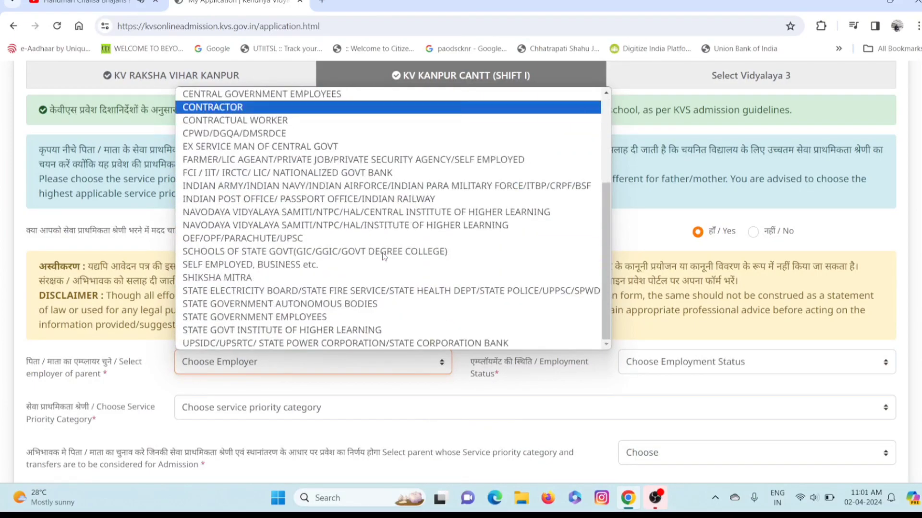
scroll(384, 256, "up", 3)
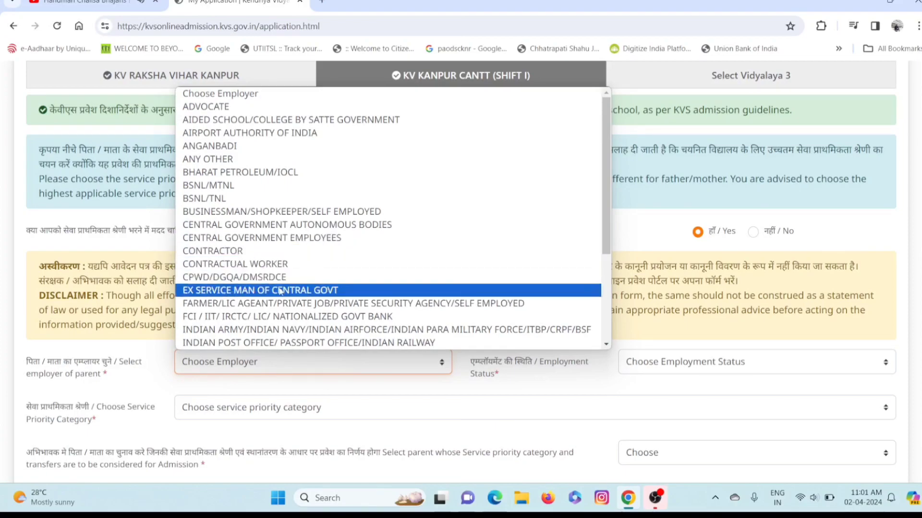
scroll(288, 317, "down", 3)
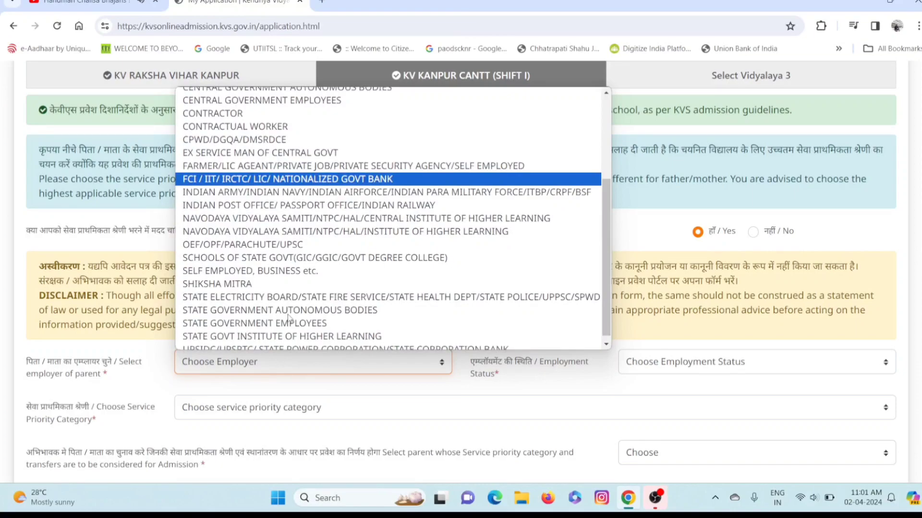
scroll(289, 317, "down", 1)
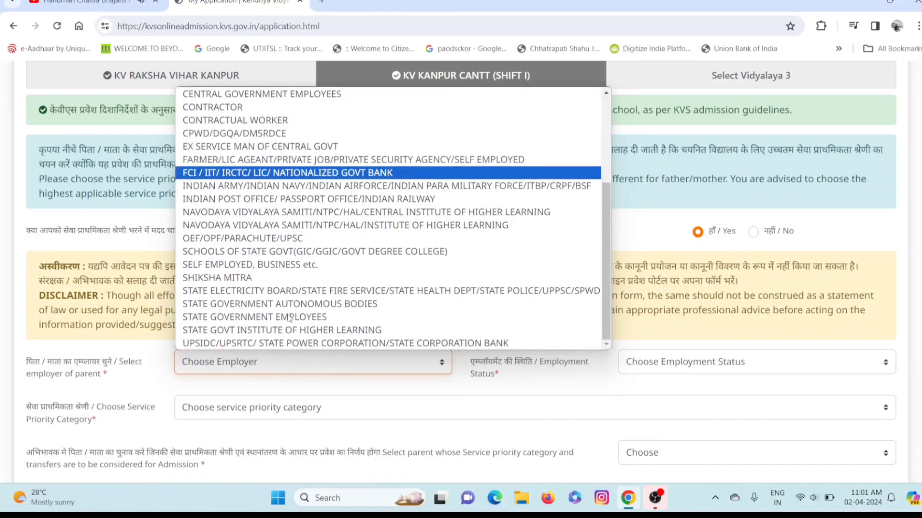
scroll(307, 288, "up", 4)
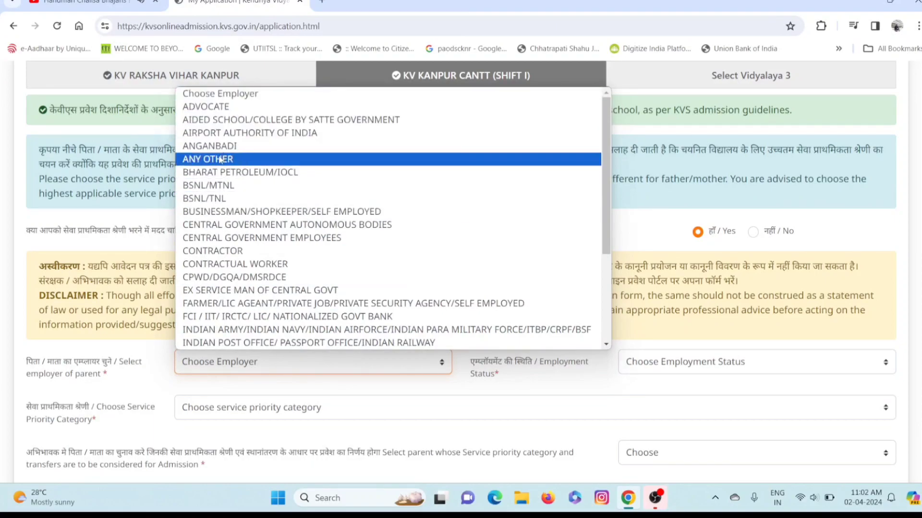
left_click(220, 160)
left_click(659, 364)
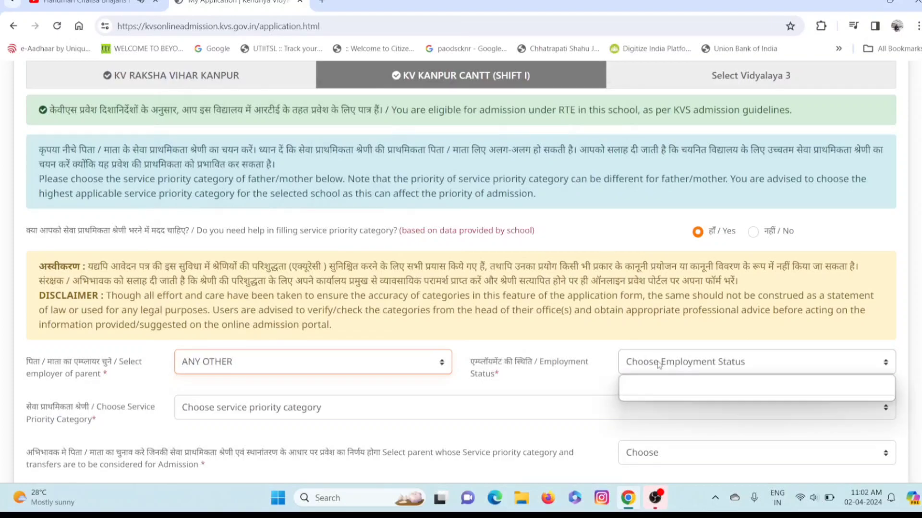
left_click(673, 391)
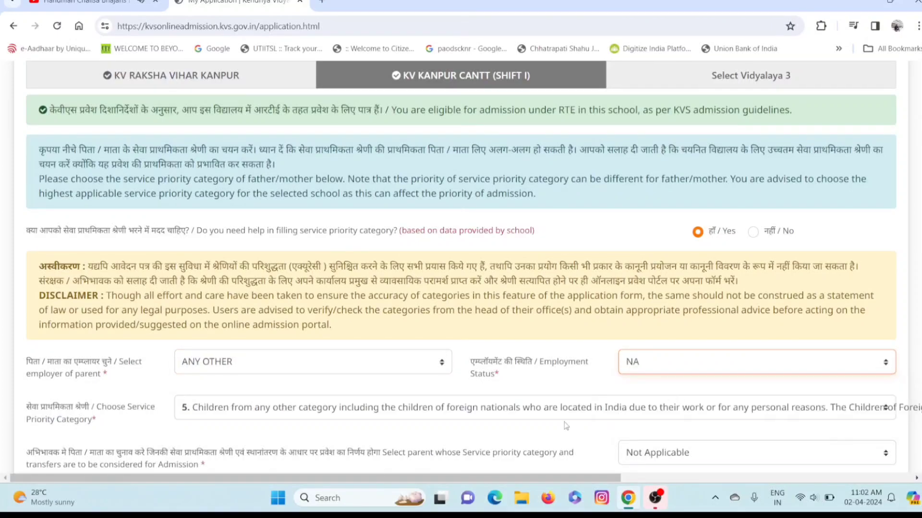
scroll(566, 426, "down", 3)
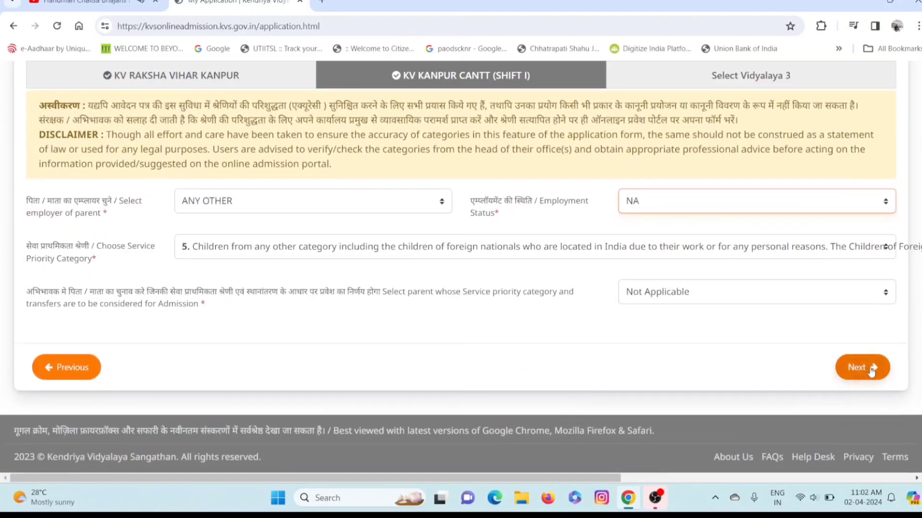
left_click(871, 369)
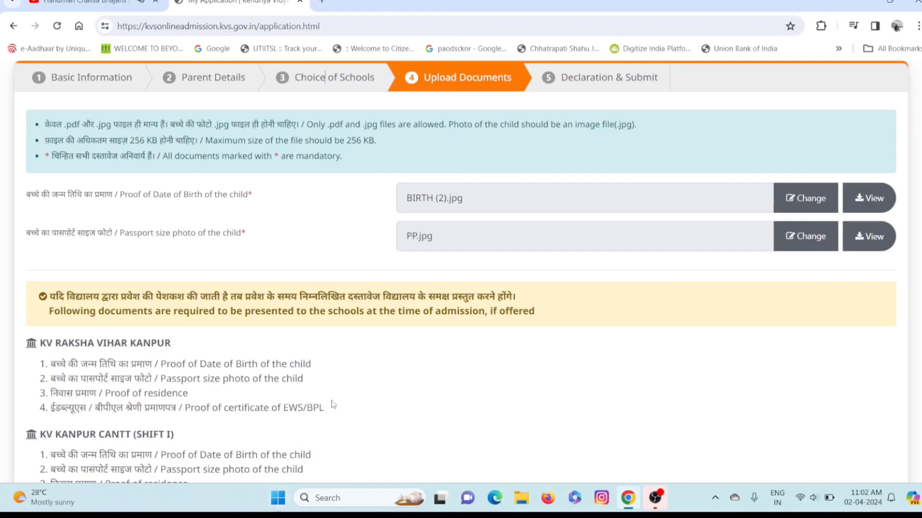
Return to school choices and set the third school's state to Uttar Pradesh.
scroll(331, 400, "down", 3)
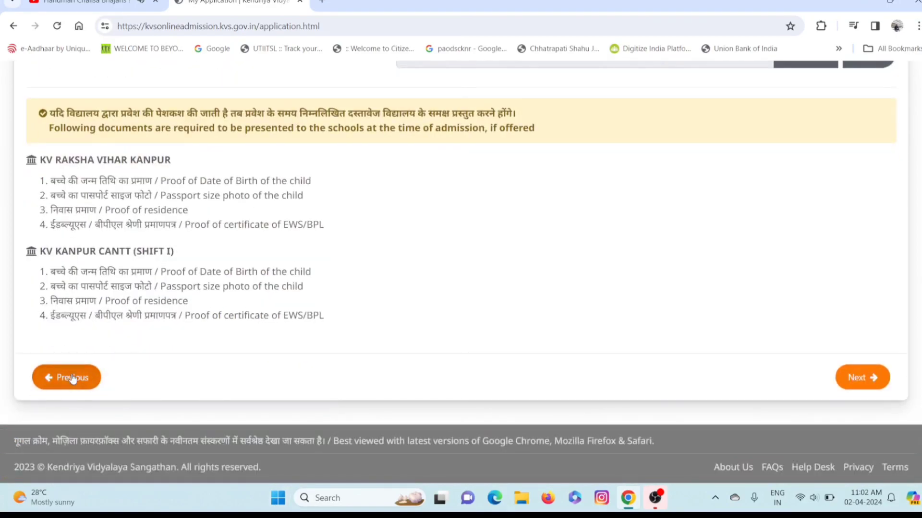
left_click(69, 377)
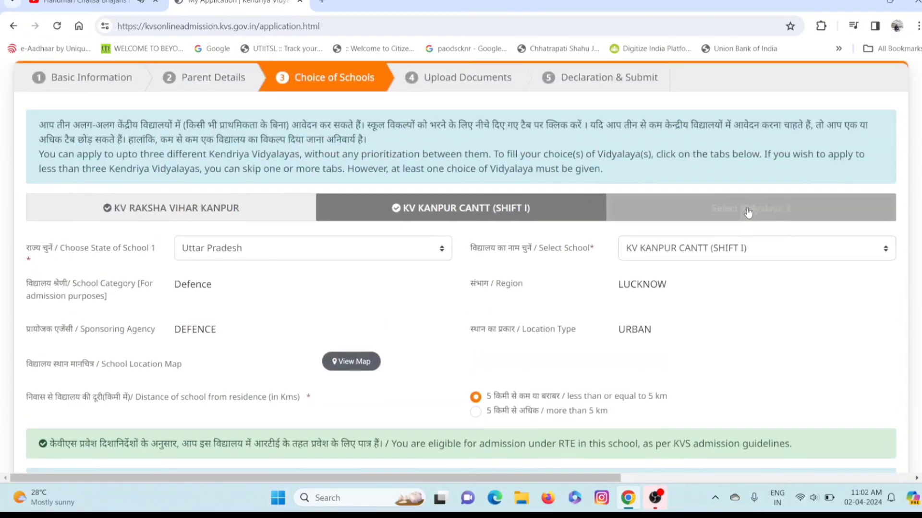
left_click(722, 209)
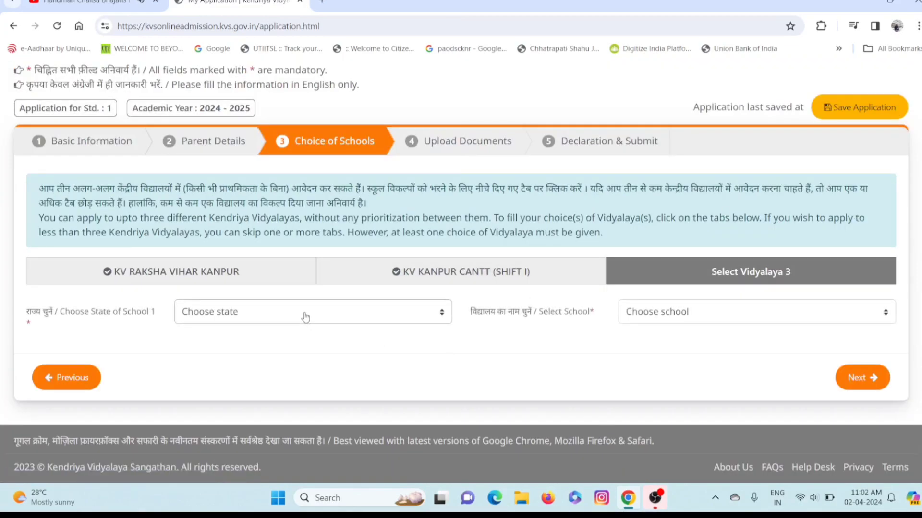
left_click(304, 315)
key("u")
key("t")
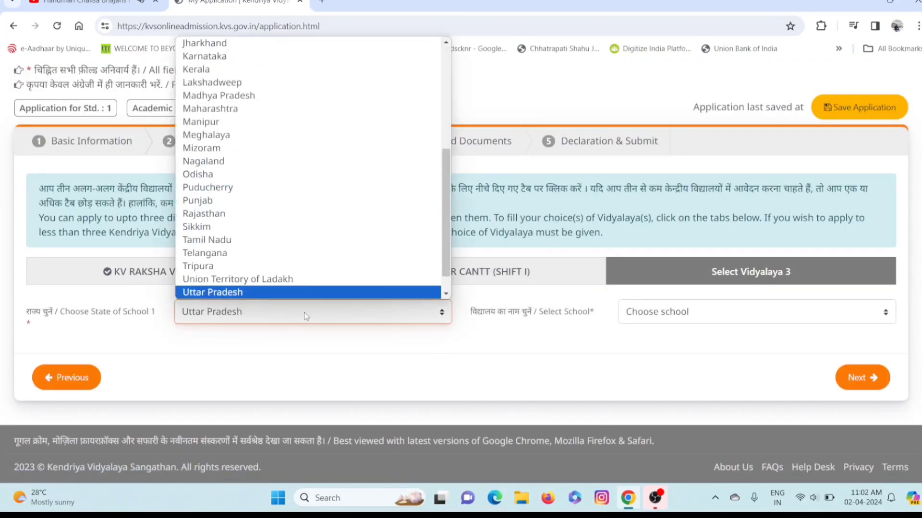
key("Return")
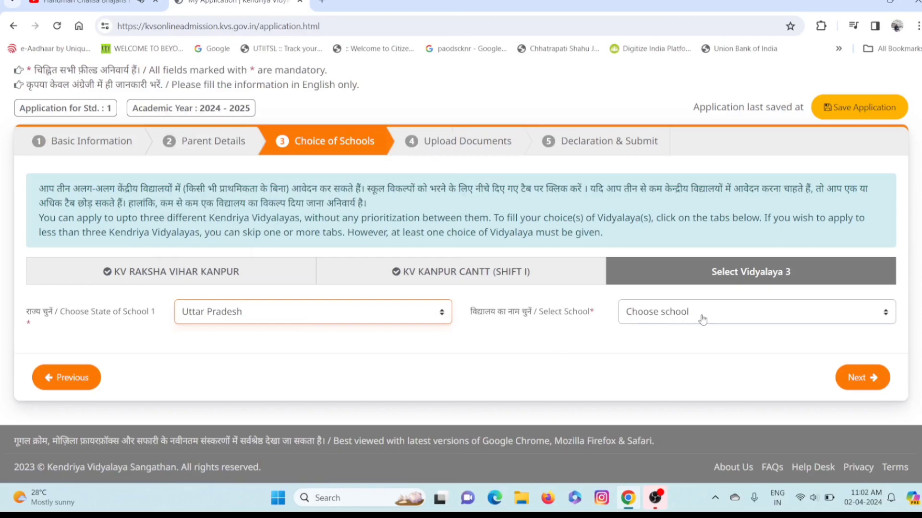
Pick KV NO.1 CHAKERI, KANPUR as the third school.
left_click(702, 318)
scroll(757, 262, "down", 10)
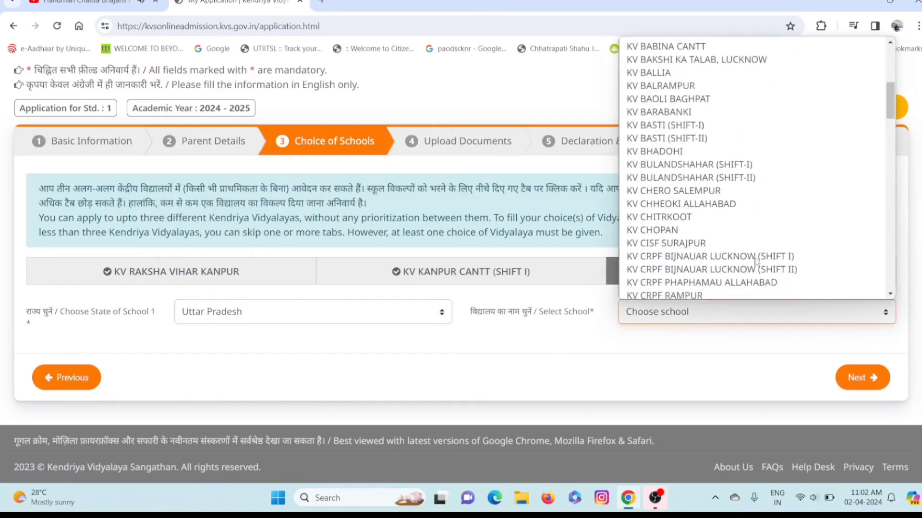
scroll(757, 262, "down", 10)
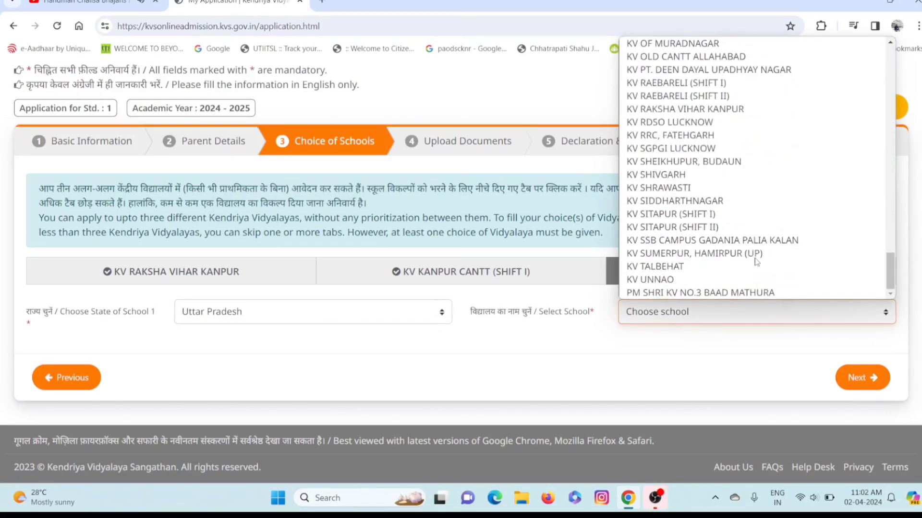
scroll(756, 262, "up", 3)
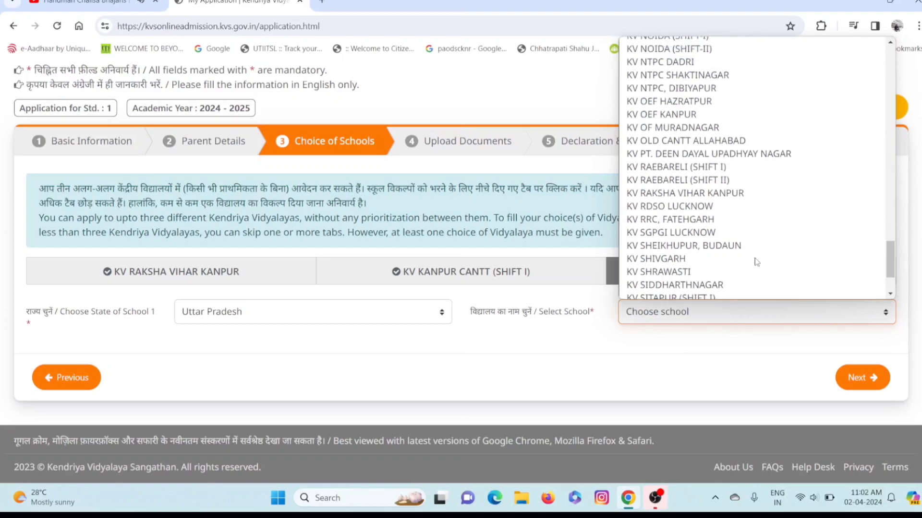
scroll(756, 262, "up", 2)
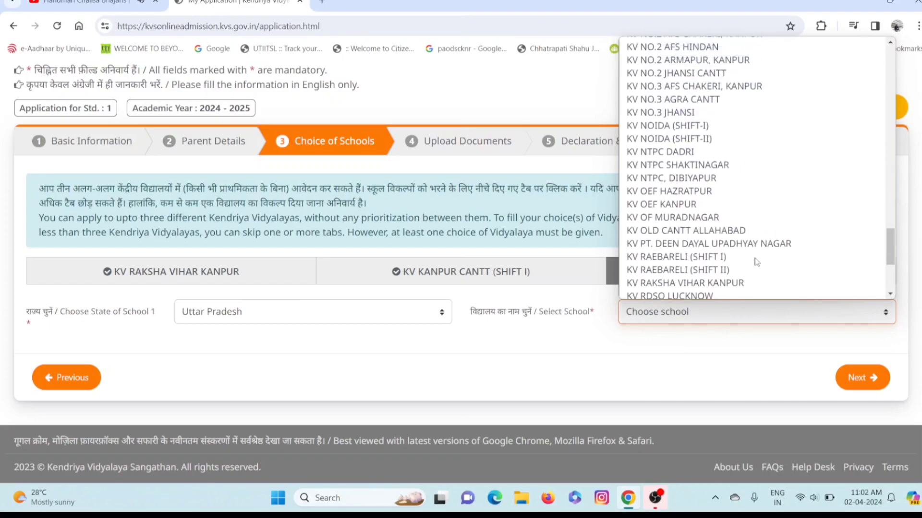
scroll(757, 262, "up", 1)
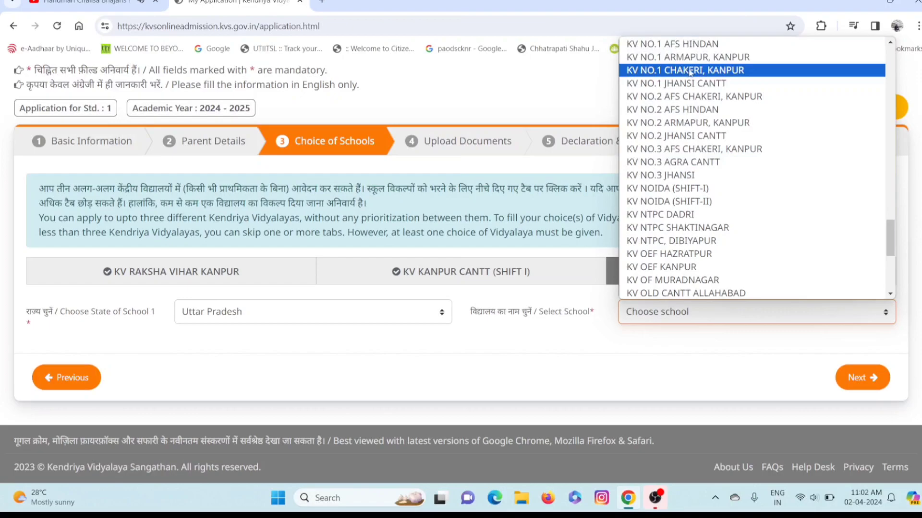
scroll(690, 72, "up", 5)
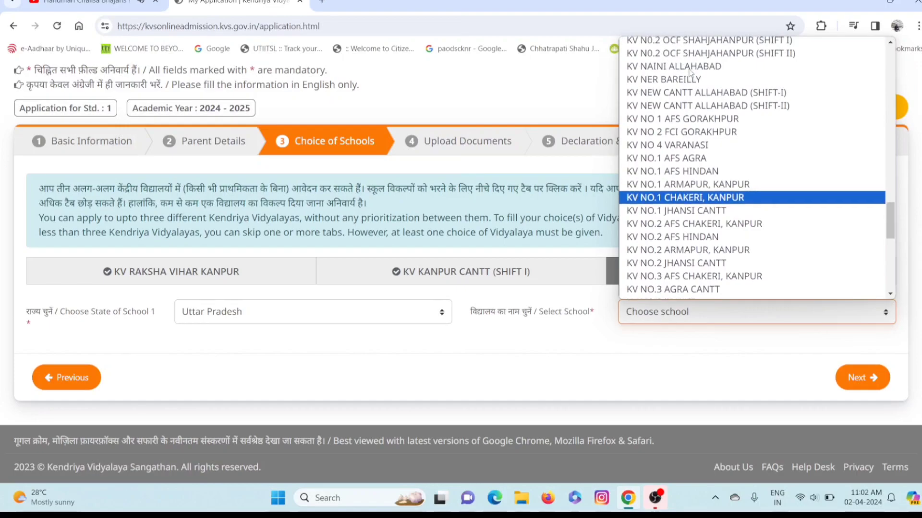
scroll(690, 72, "up", 2)
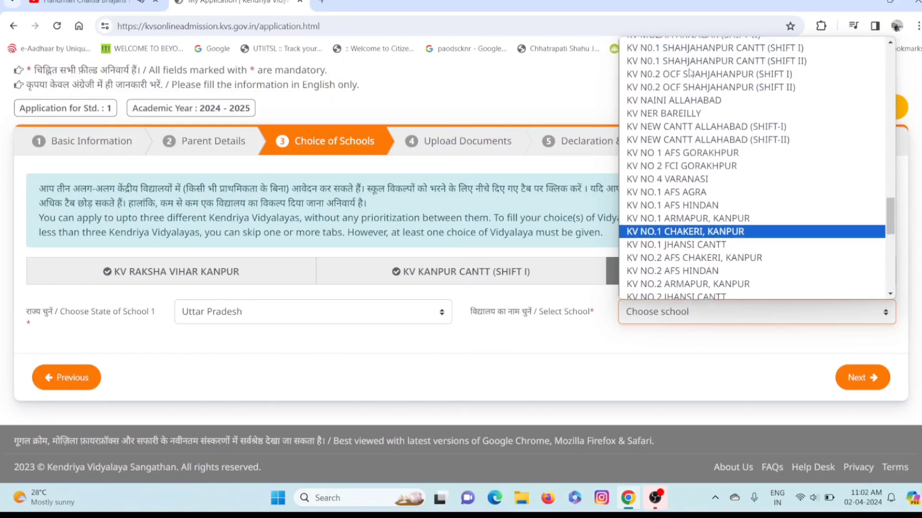
scroll(690, 72, "down", 3)
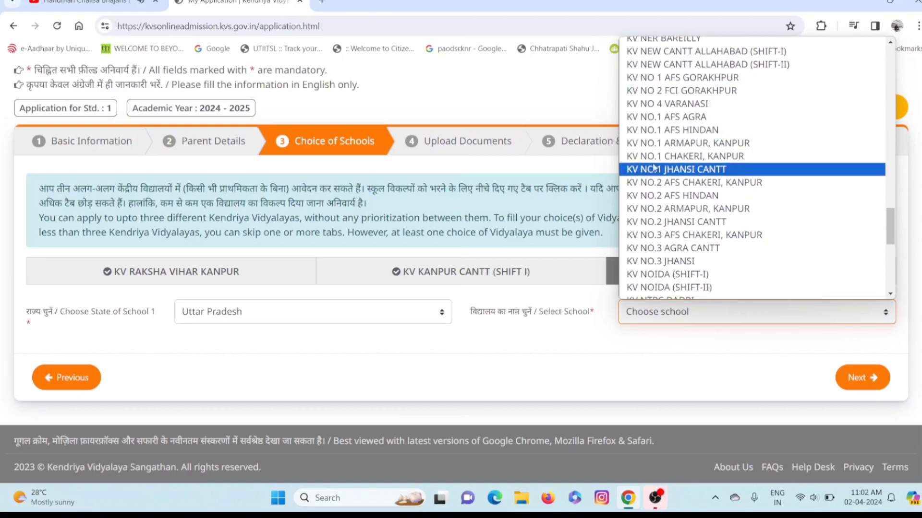
left_click(689, 158)
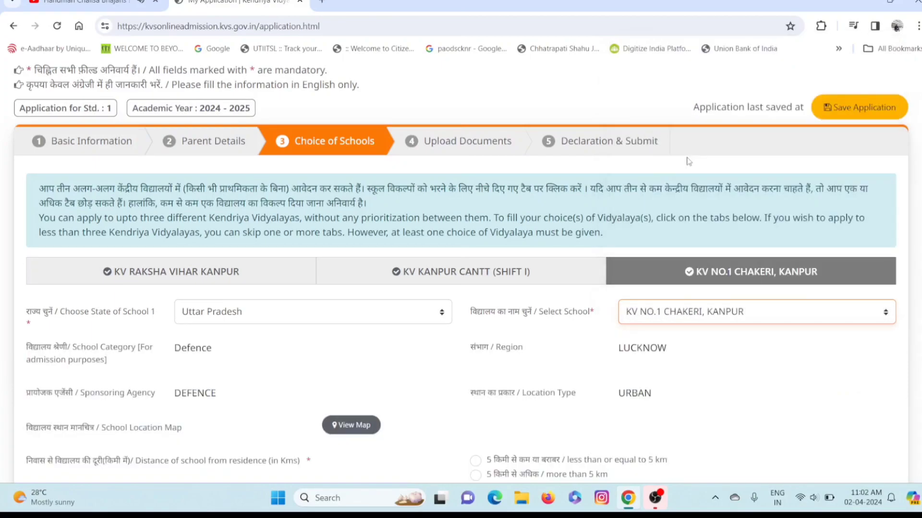
Mark it within 5 km, decline help, and choose service priority category 5.
scroll(442, 396, "down", 3)
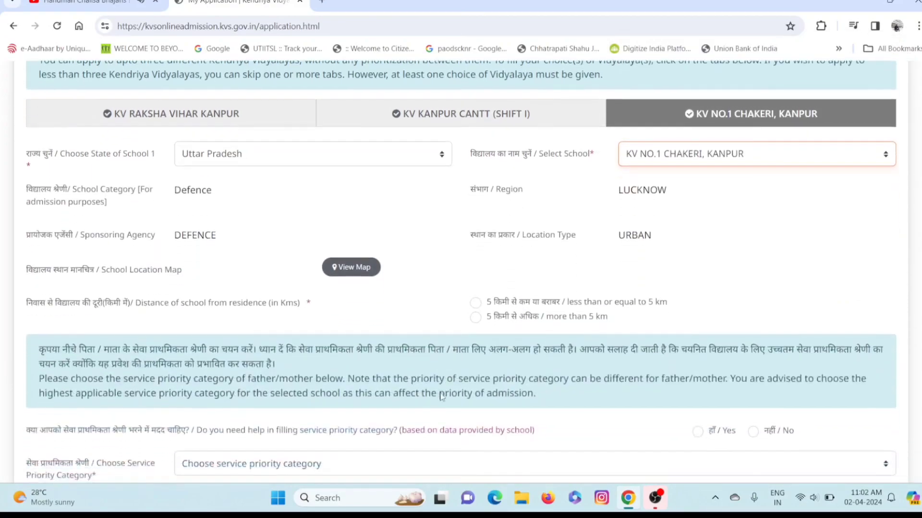
left_click(476, 301)
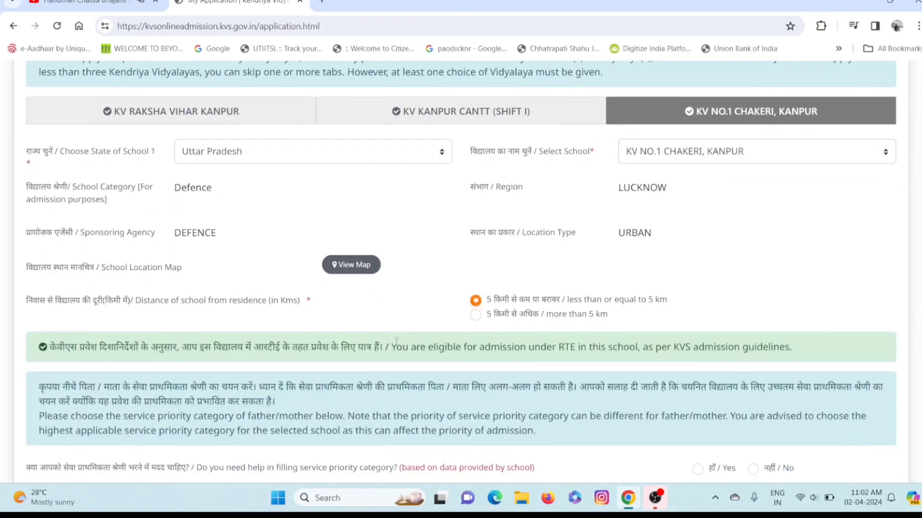
scroll(432, 327, "down", 4)
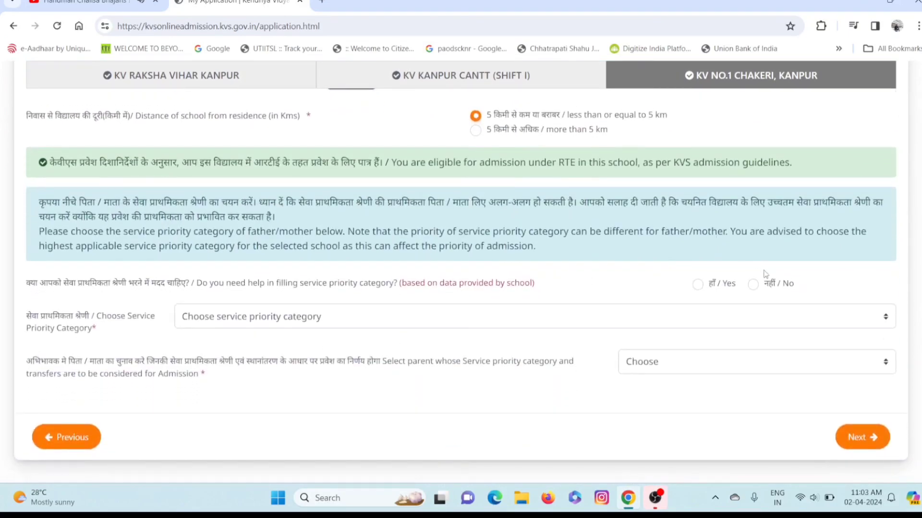
left_click(753, 285)
left_click(352, 325)
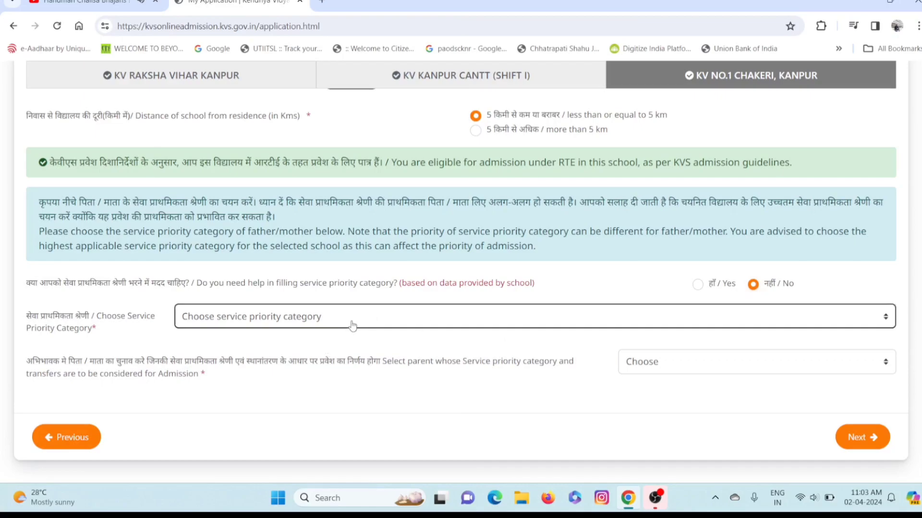
left_click(260, 287)
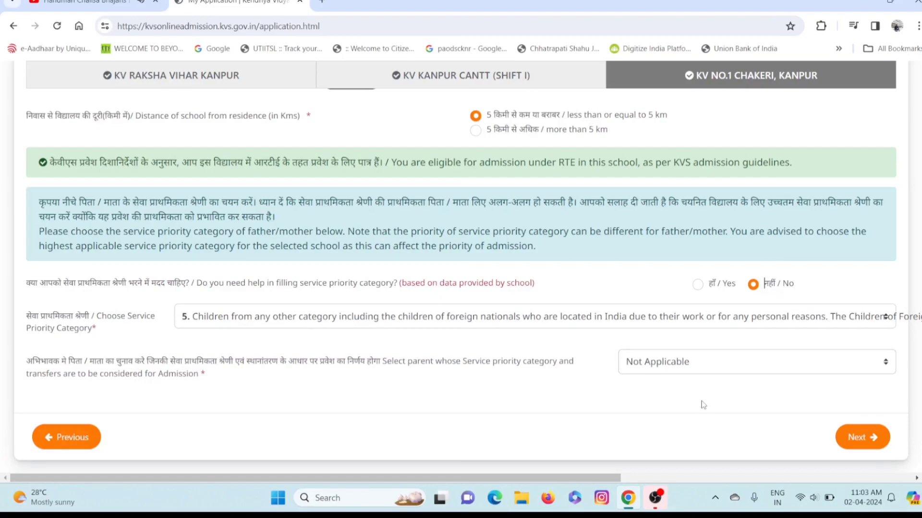
Advance to Upload Documents and review the required documents.
scroll(521, 404, "up", 2)
scroll(520, 404, "down", 4)
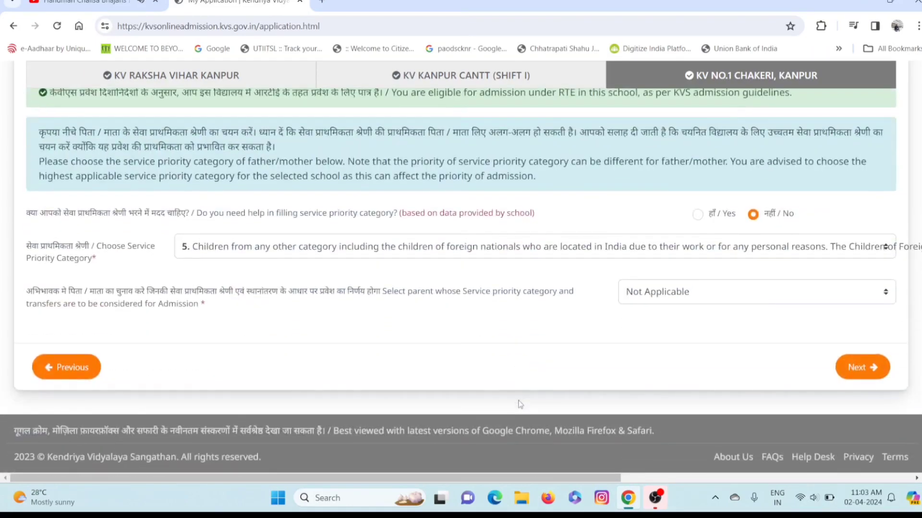
scroll(520, 404, "up", 2)
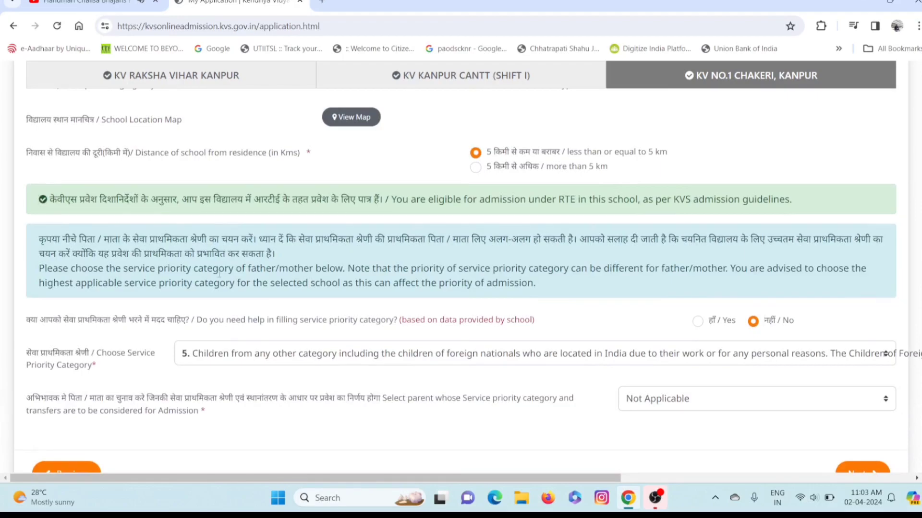
scroll(219, 274, "down", 2)
scroll(220, 278, "up", 3)
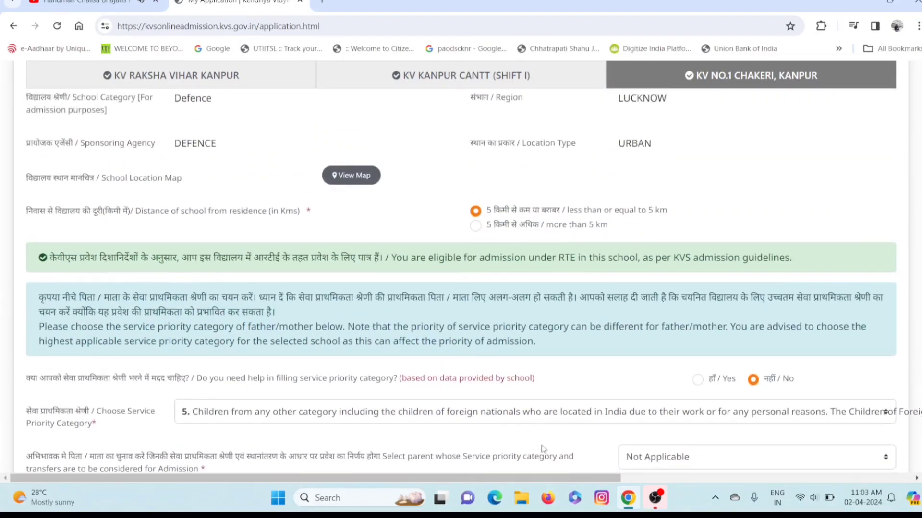
scroll(543, 450, "down", 3)
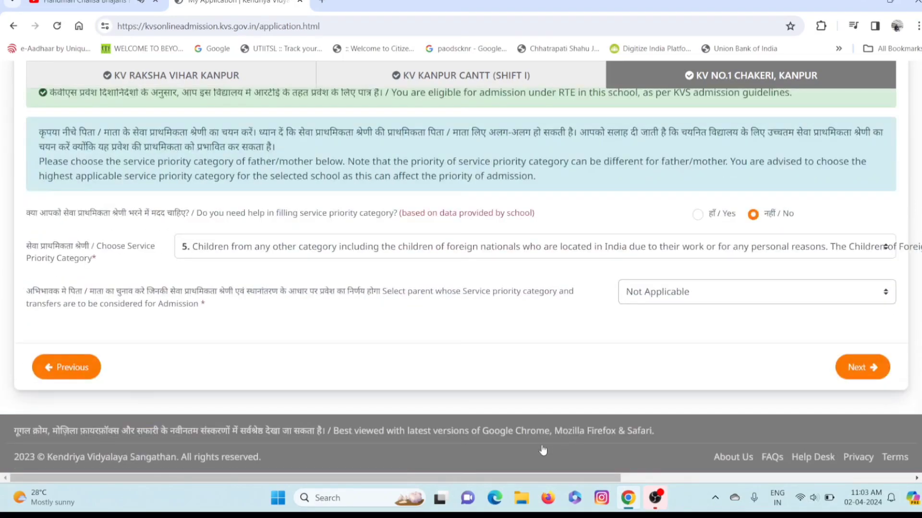
left_click(860, 367)
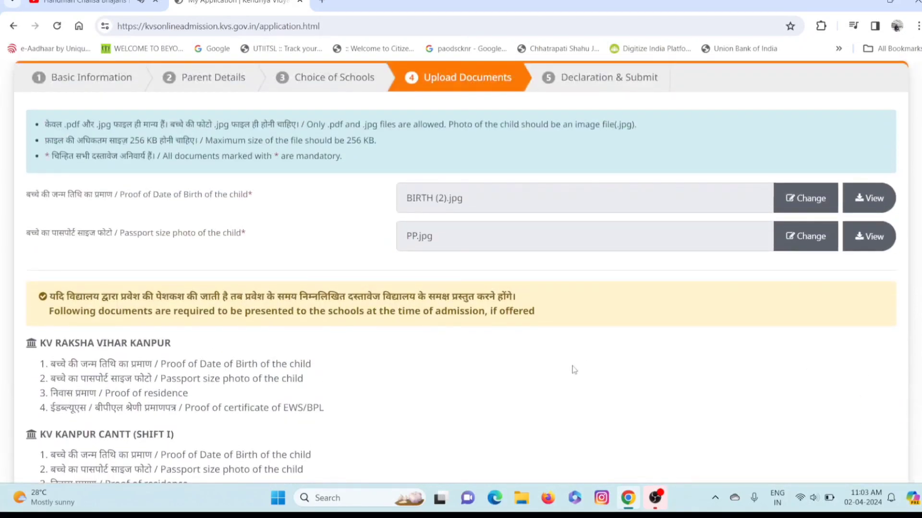
scroll(574, 369, "down", 5)
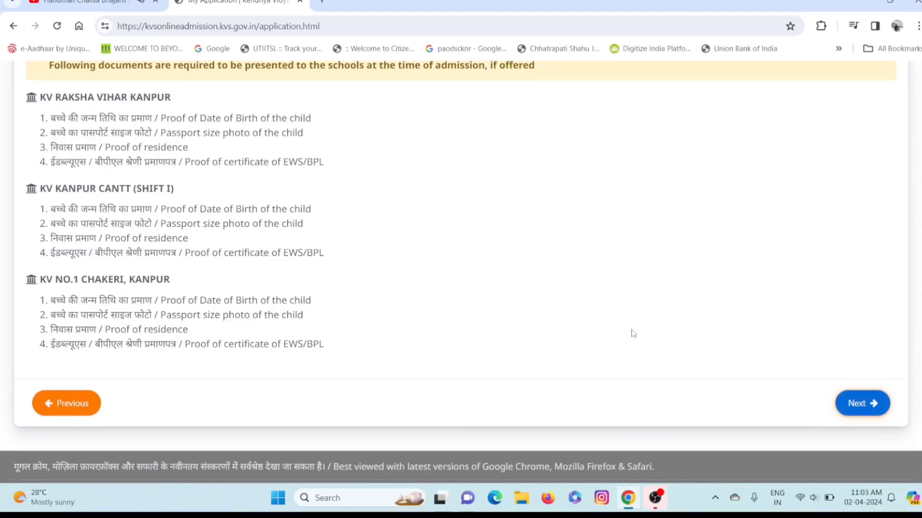
On Declaration & Submit, tick the terms checkbox and Save to Preview.
left_click(861, 404)
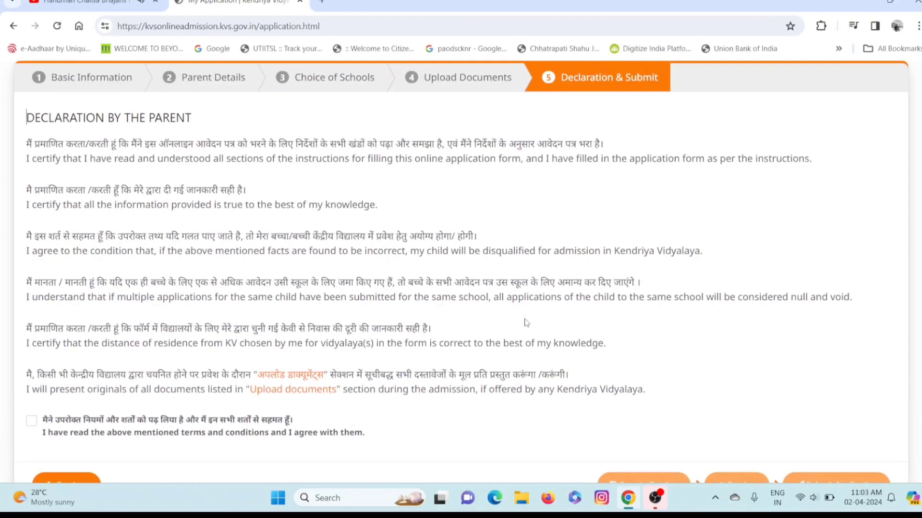
scroll(527, 323, "down", 2)
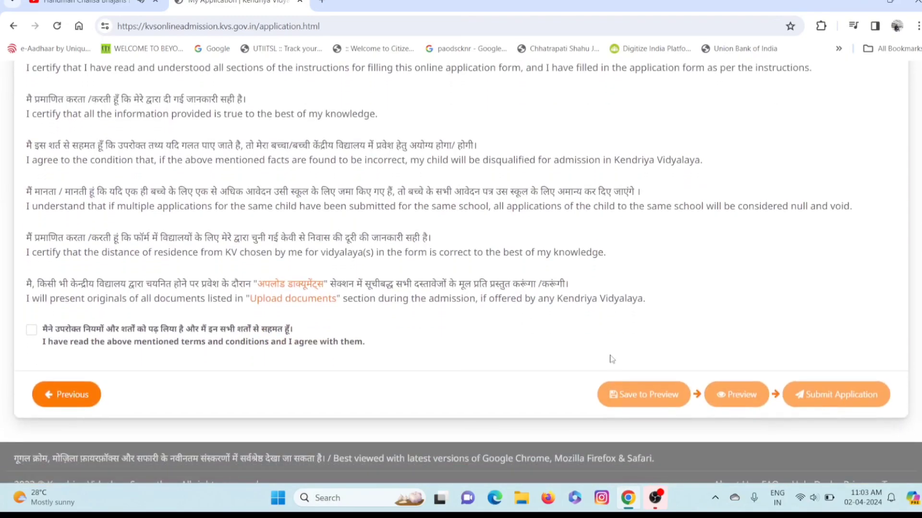
left_click(31, 333)
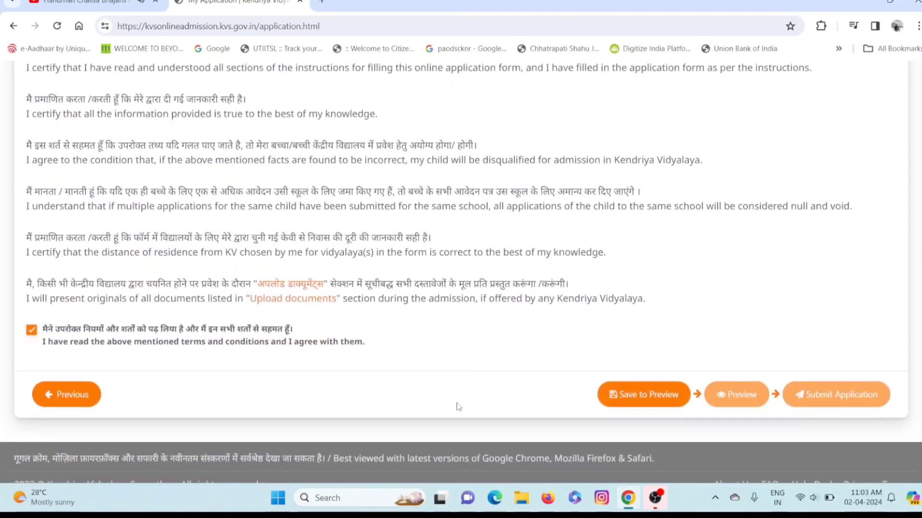
left_click(650, 397)
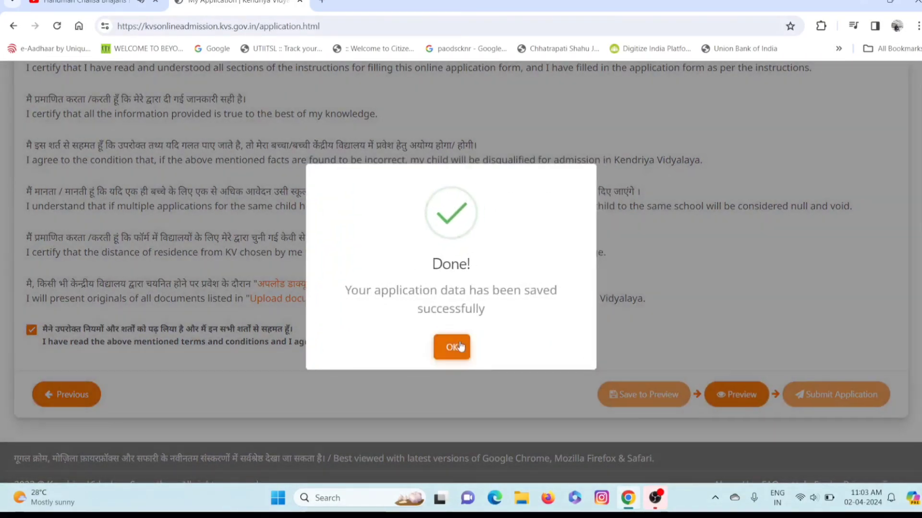
left_click(457, 346)
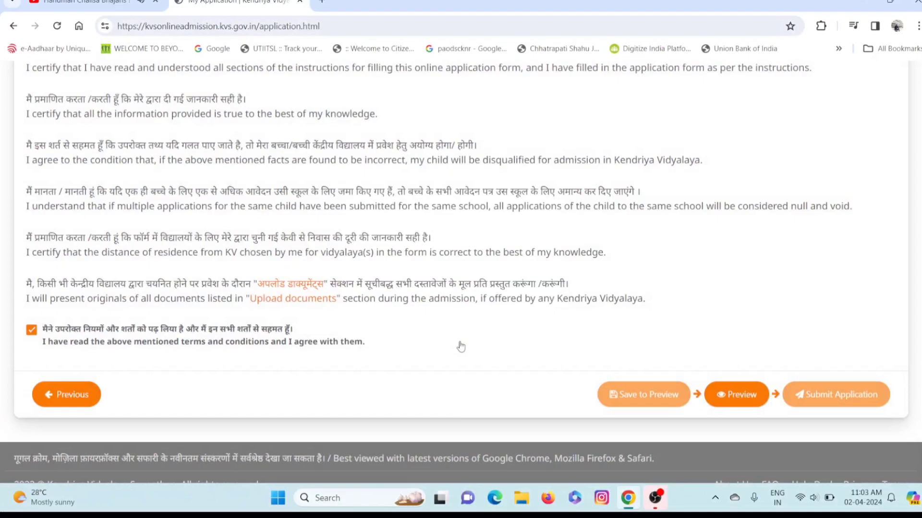
scroll(461, 346, "up", 5)
scroll(459, 347, "down", 5)
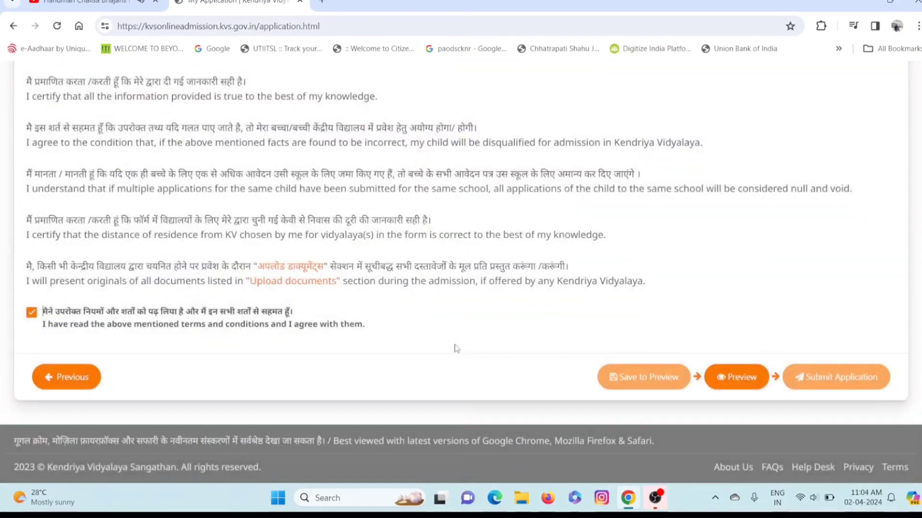
Open preview.html in a new tab and review the saved KV RAKSHA VIHAR KANPUR application details.
left_click(743, 380)
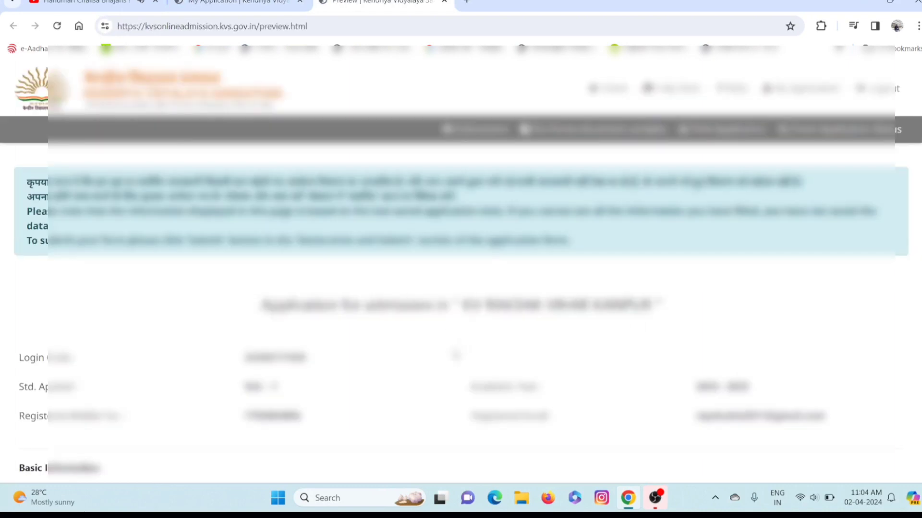
scroll(456, 368, "down", 3)
scroll(456, 368, "up", 3)
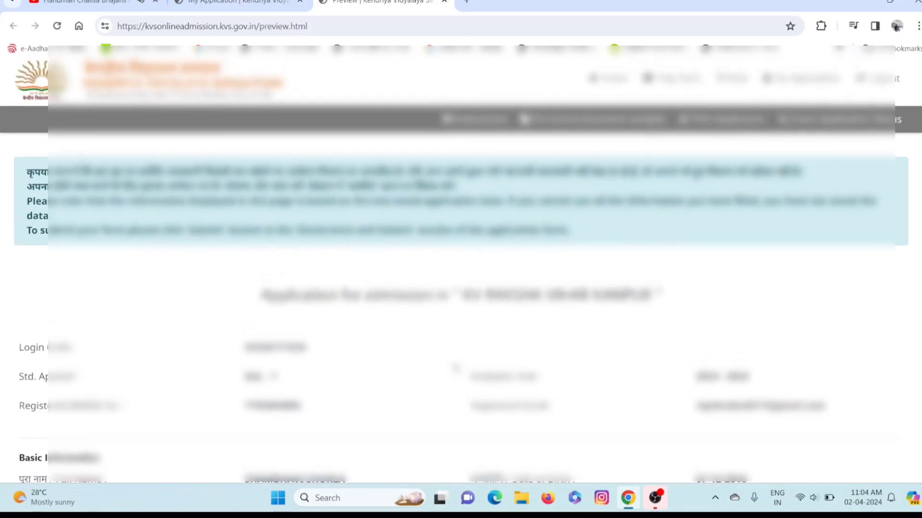
scroll(456, 368, "down", 6)
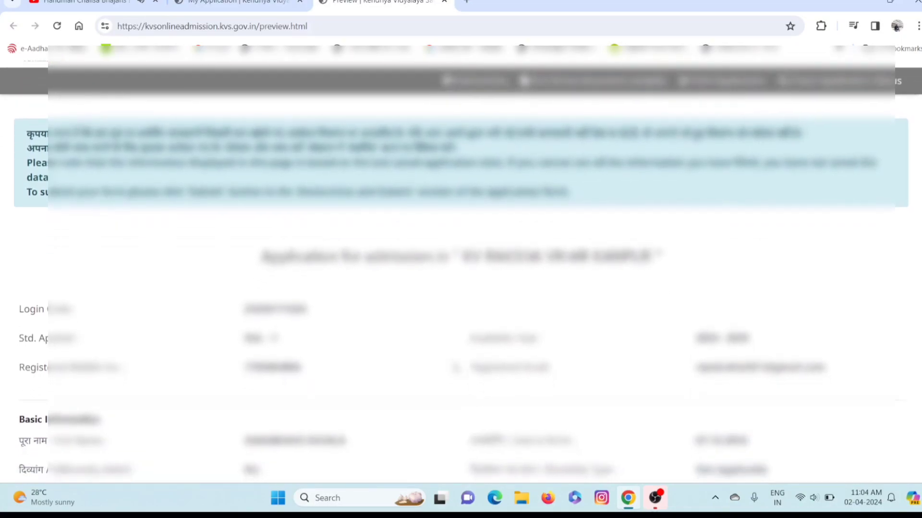
scroll(456, 367, "down", 20)
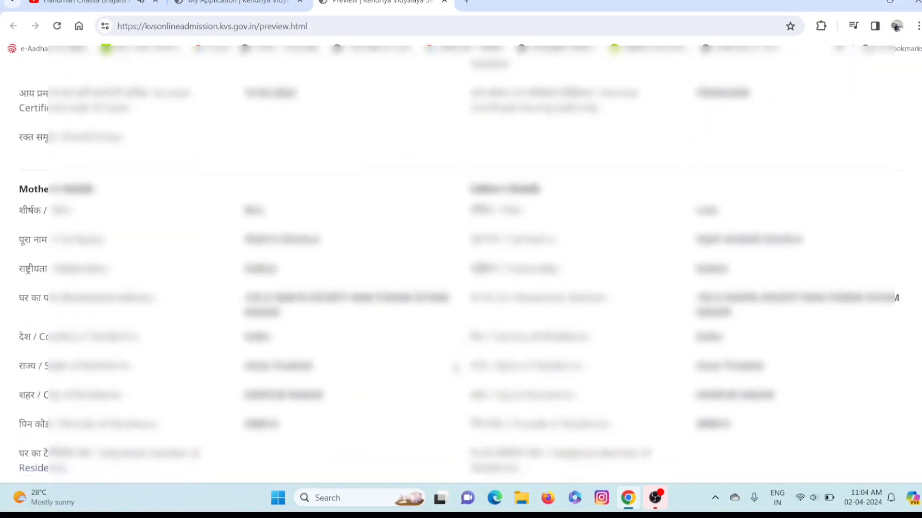
scroll(456, 368, "down", 8)
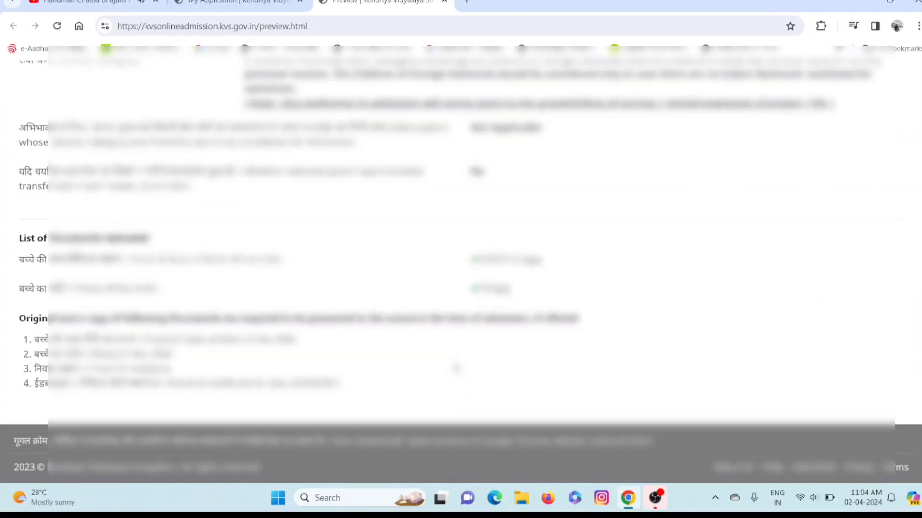
scroll(456, 367, "up", 20)
scroll(456, 368, "down", 7)
scroll(455, 368, "up", 6)
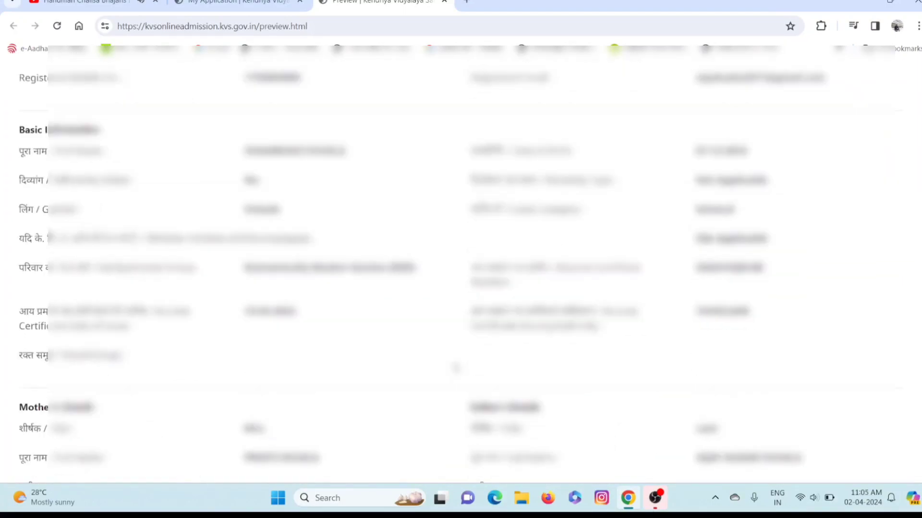
scroll(455, 368, "down", 10)
scroll(456, 367, "up", 17)
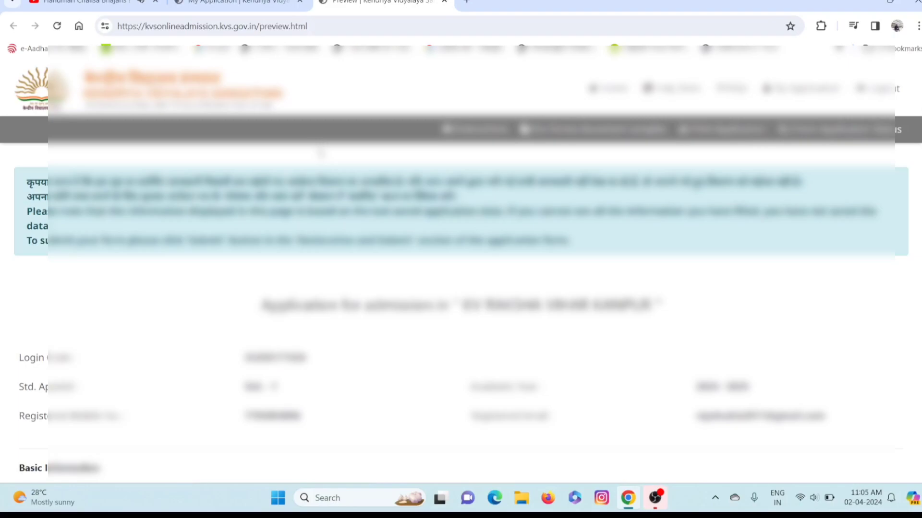
From the My Application tab, submit and confirm the application, then enter the received OTP.
left_click(231, 2)
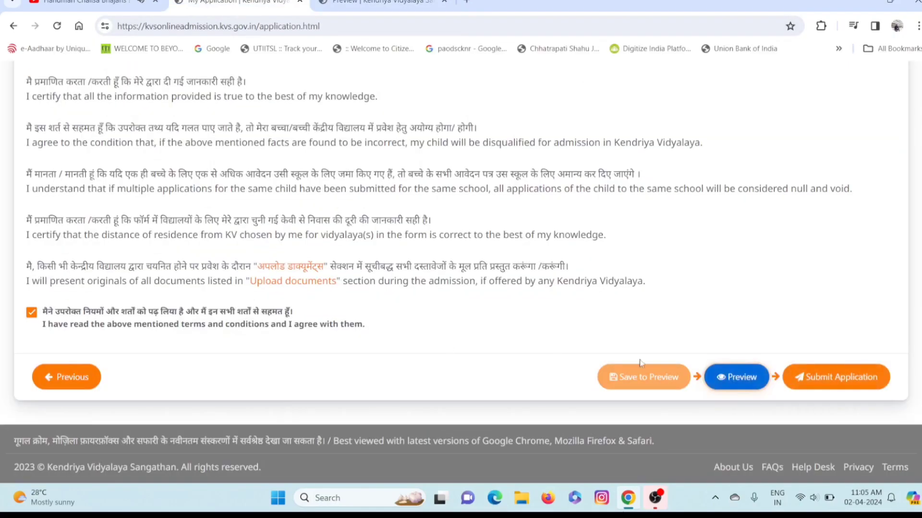
left_click(844, 377)
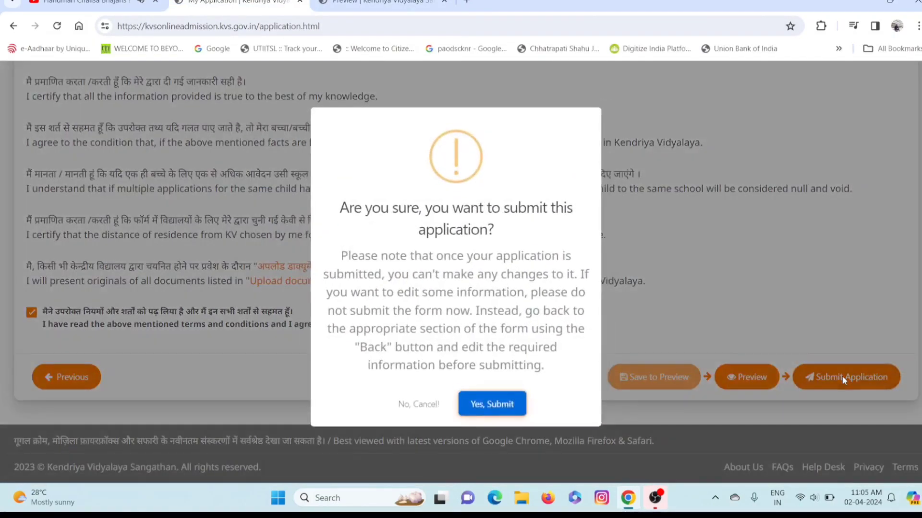
left_click(484, 404)
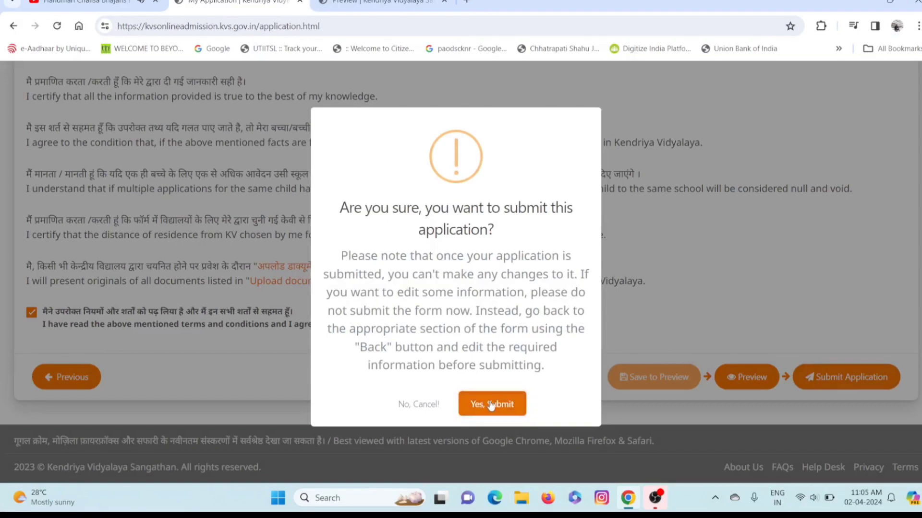
left_click(482, 235)
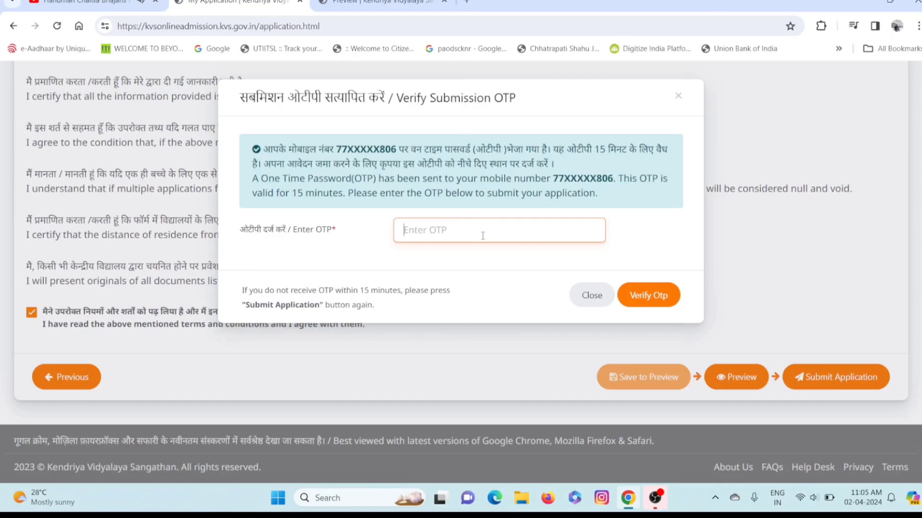
Verify the OTP and review the printable submitted application listing BIRTH (2).jpg and PP.jpg.
left_click(655, 295)
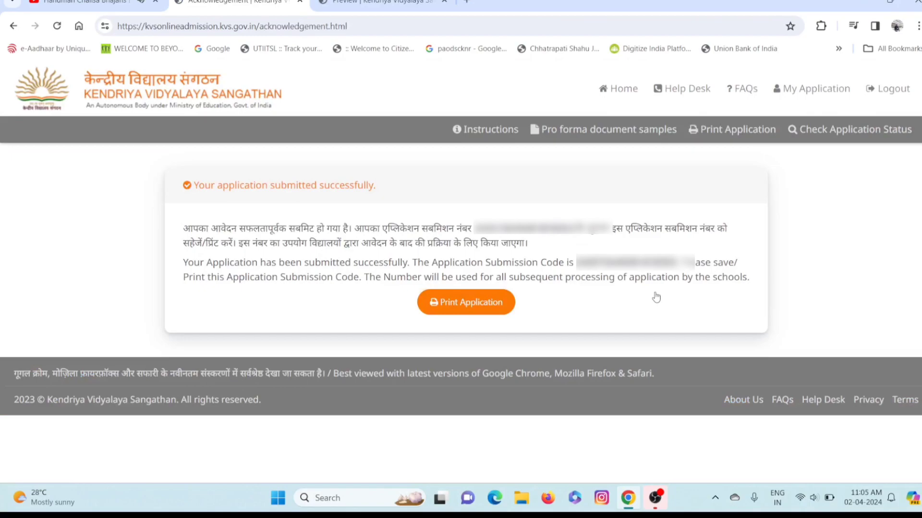
left_click(475, 306)
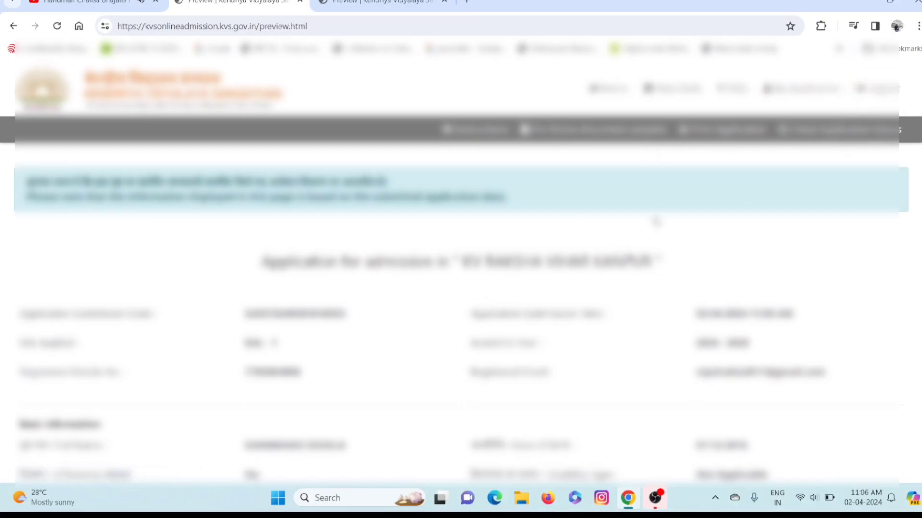
scroll(564, 291, "down", 6)
scroll(564, 292, "up", 3)
scroll(564, 292, "down", 15)
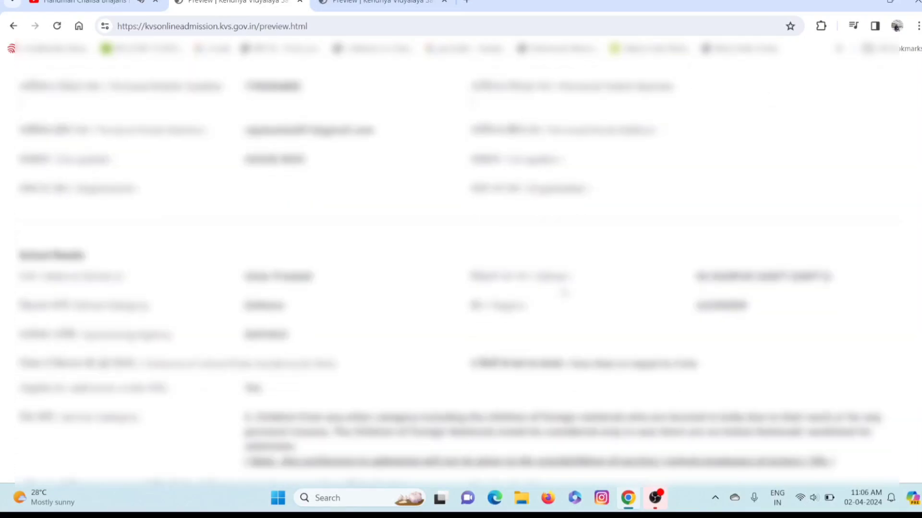
scroll(564, 292, "up", 1)
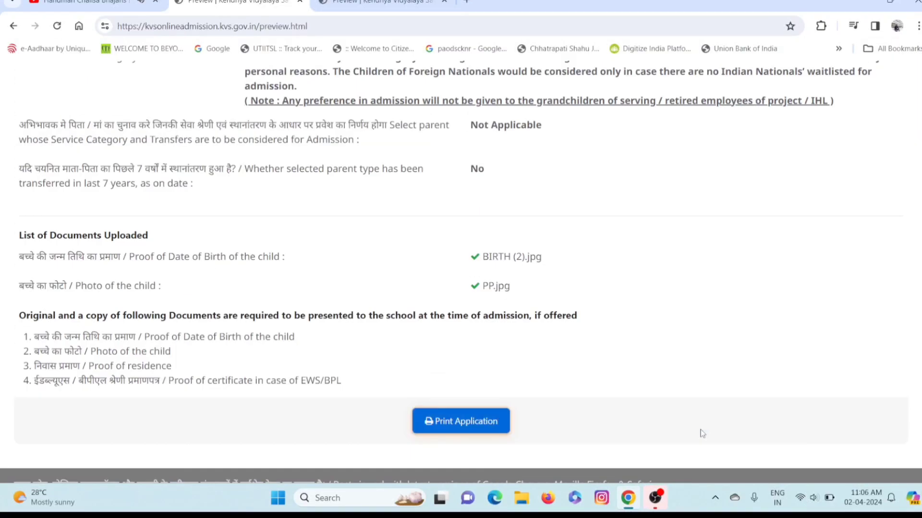